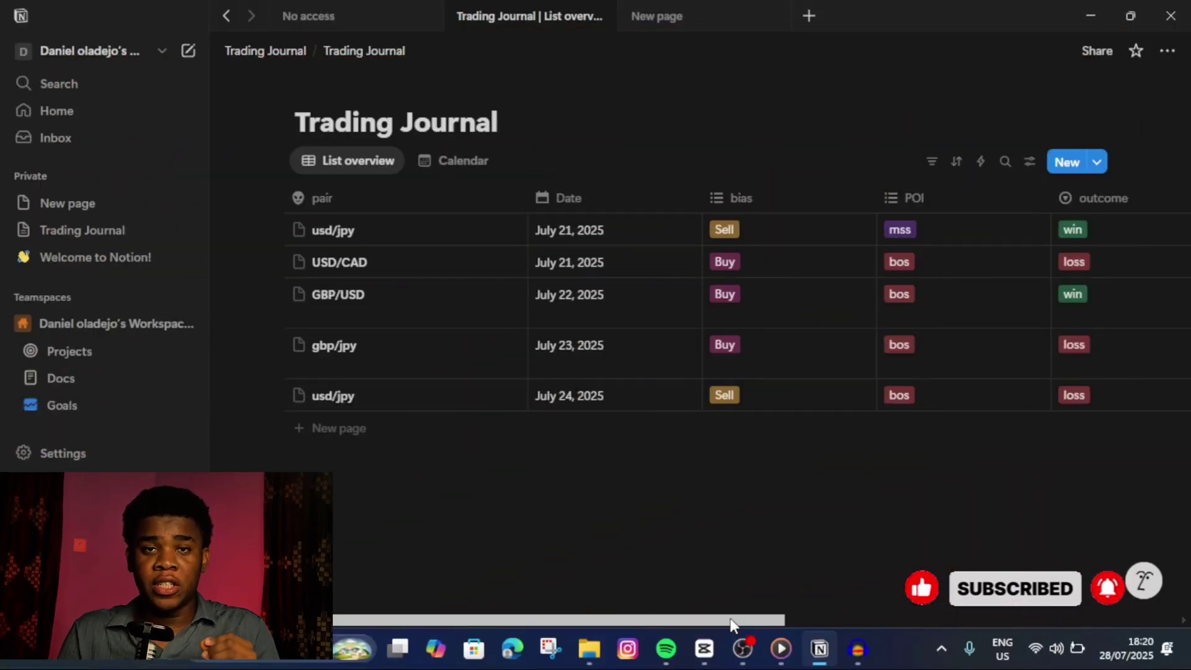
pyautogui.hscroll(-1, 740, 620)
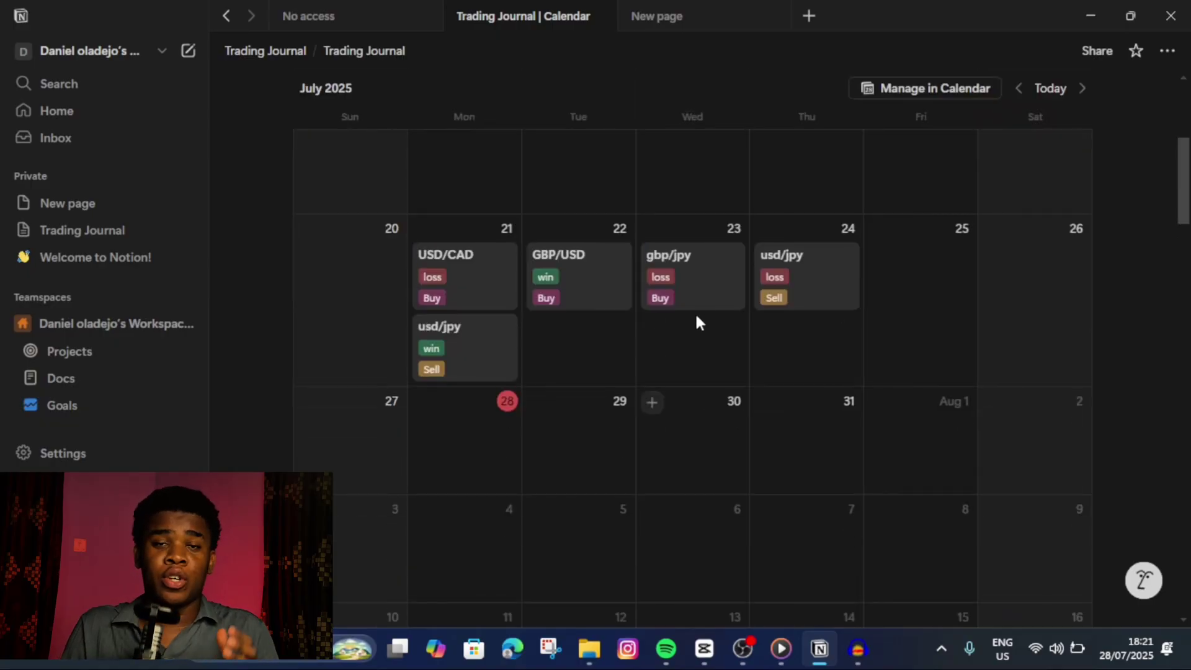
pyautogui.scroll(2, 696, 319)
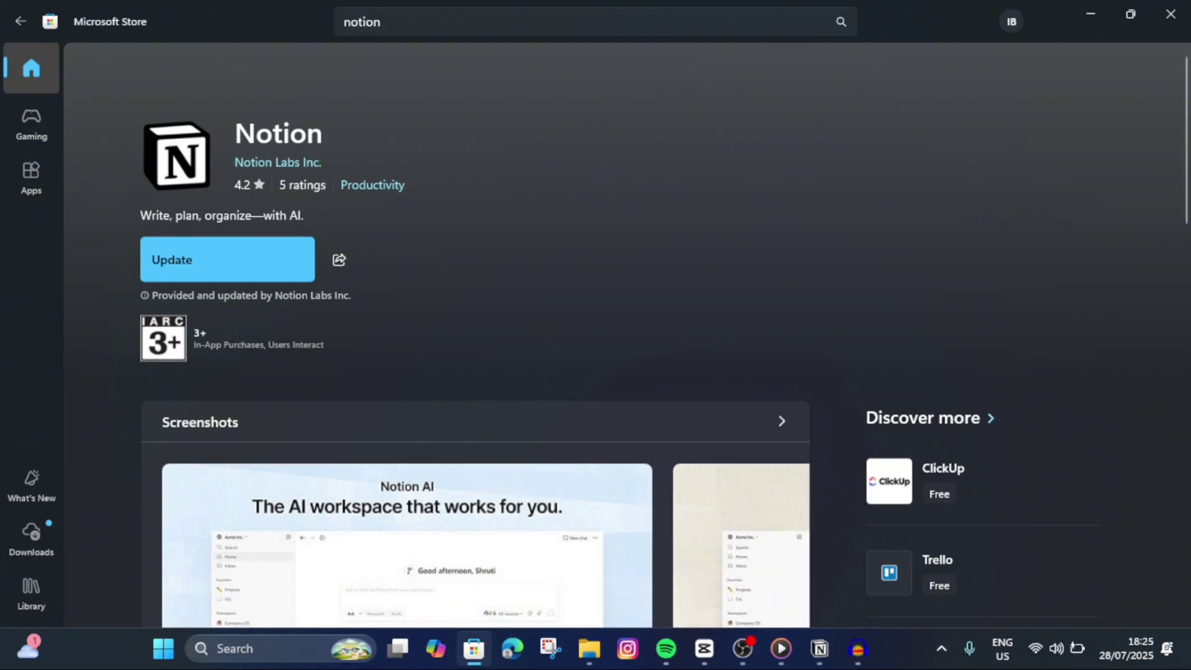
# Switch to Notion, open the blank private page and title it "Trading journal".
pyautogui.click(818, 648)
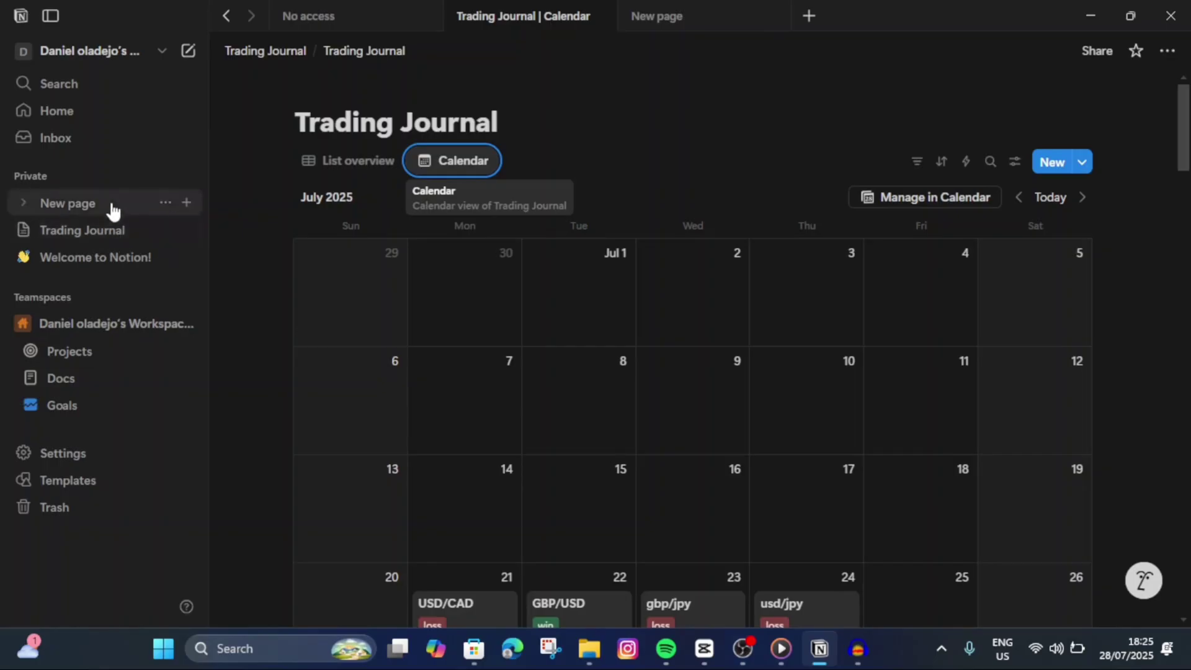
pyautogui.click(103, 214)
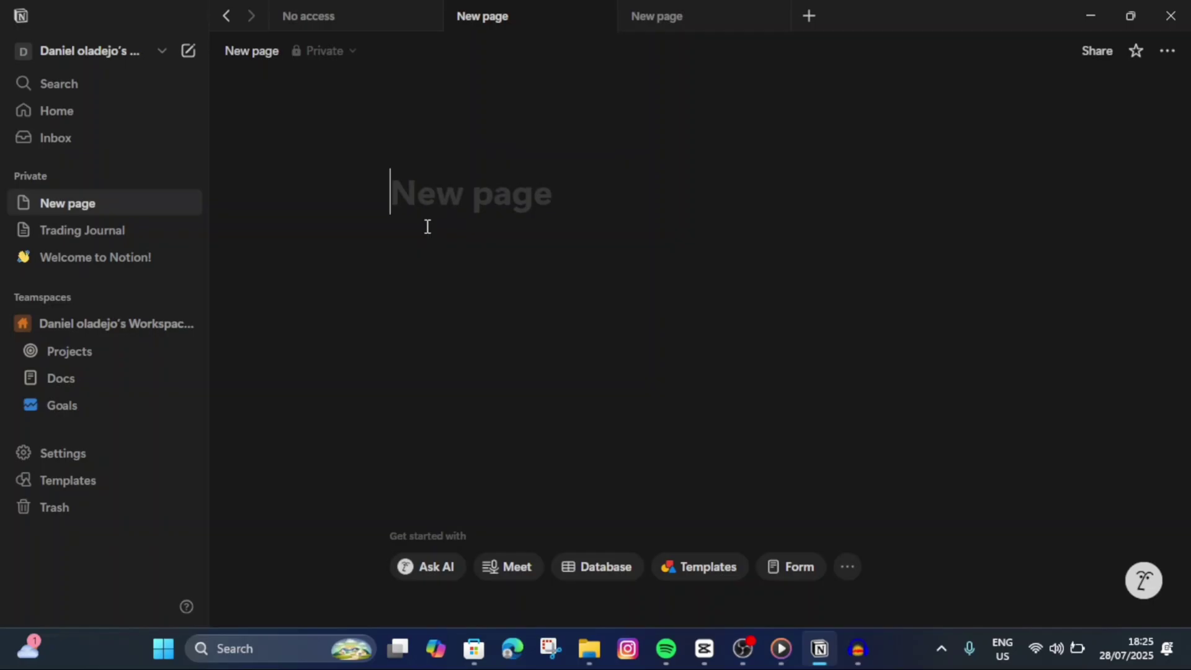
pyautogui.write('Tra')
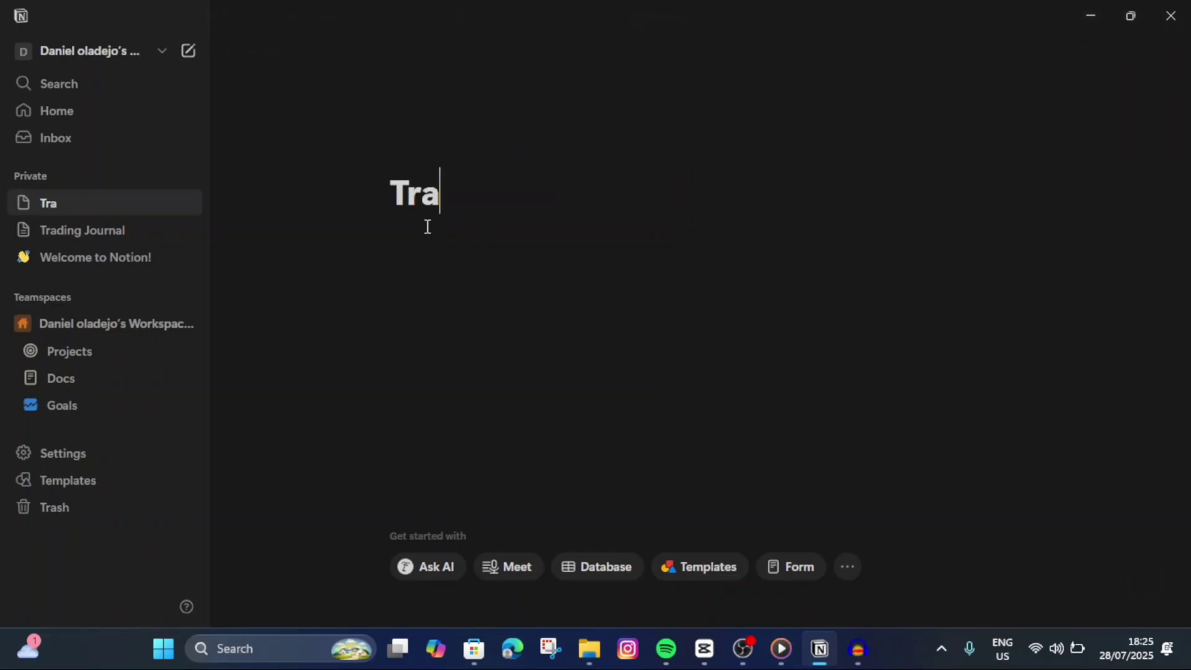
pyautogui.write('ding ')
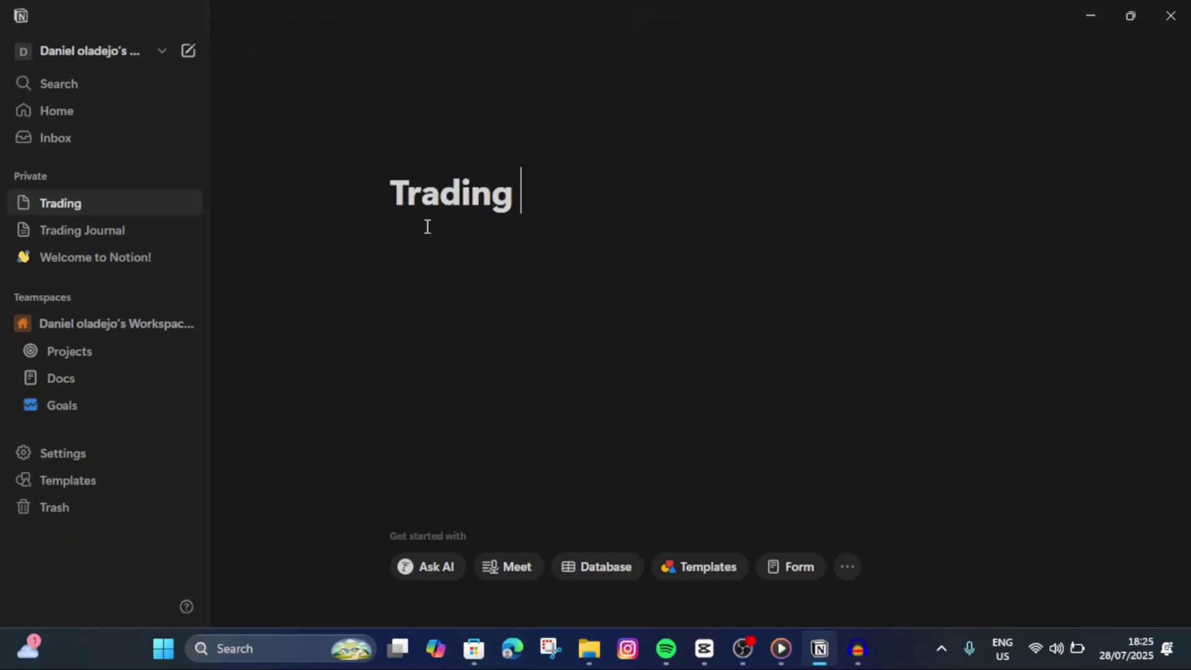
pyautogui.write('jour')
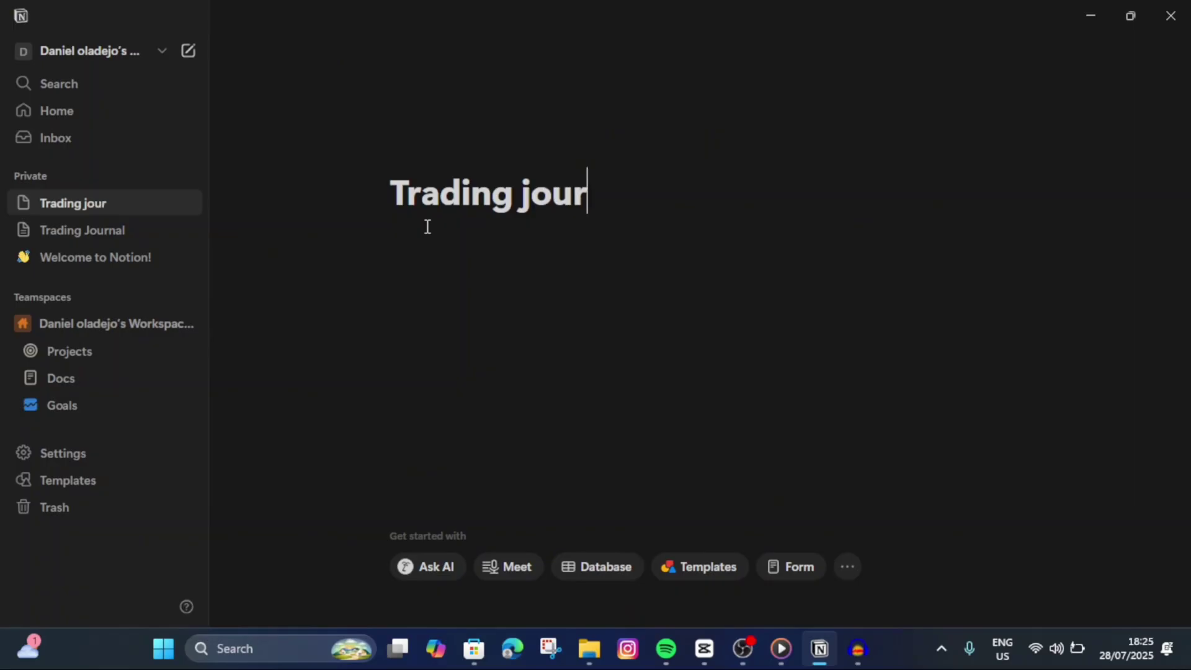
pyautogui.write('nal')
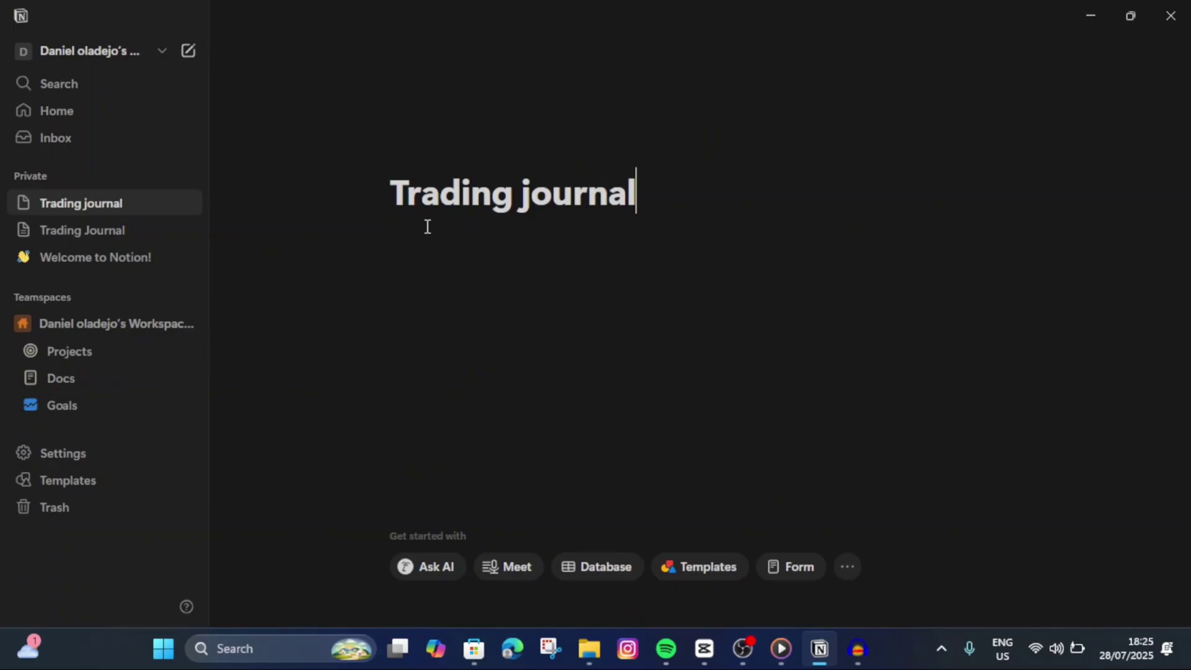
pyautogui.press('Return')
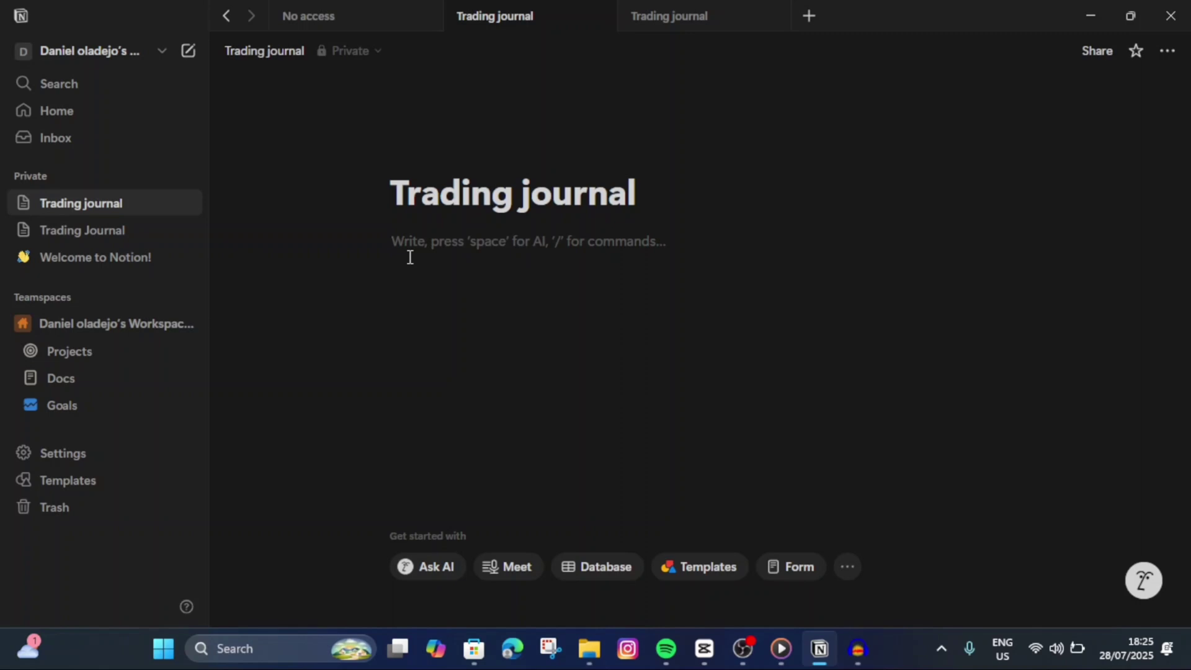
# Insert a new table view database below the page title and name it "list overview".
pyautogui.write('/')
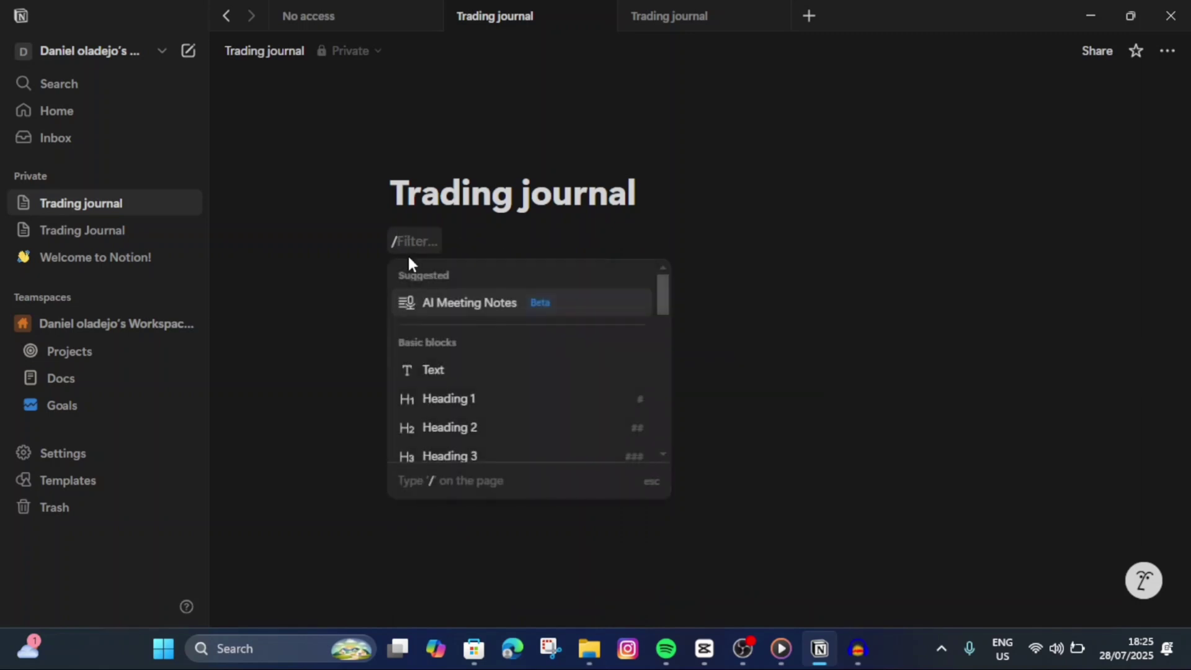
pyautogui.write('view')
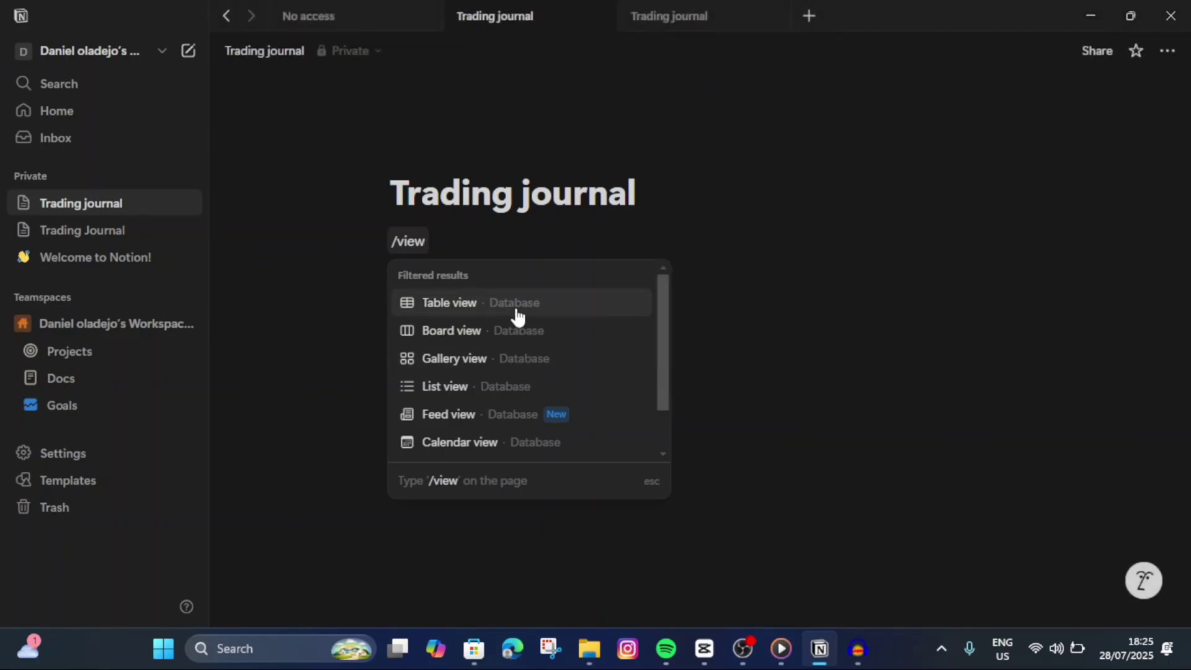
pyautogui.click(534, 302)
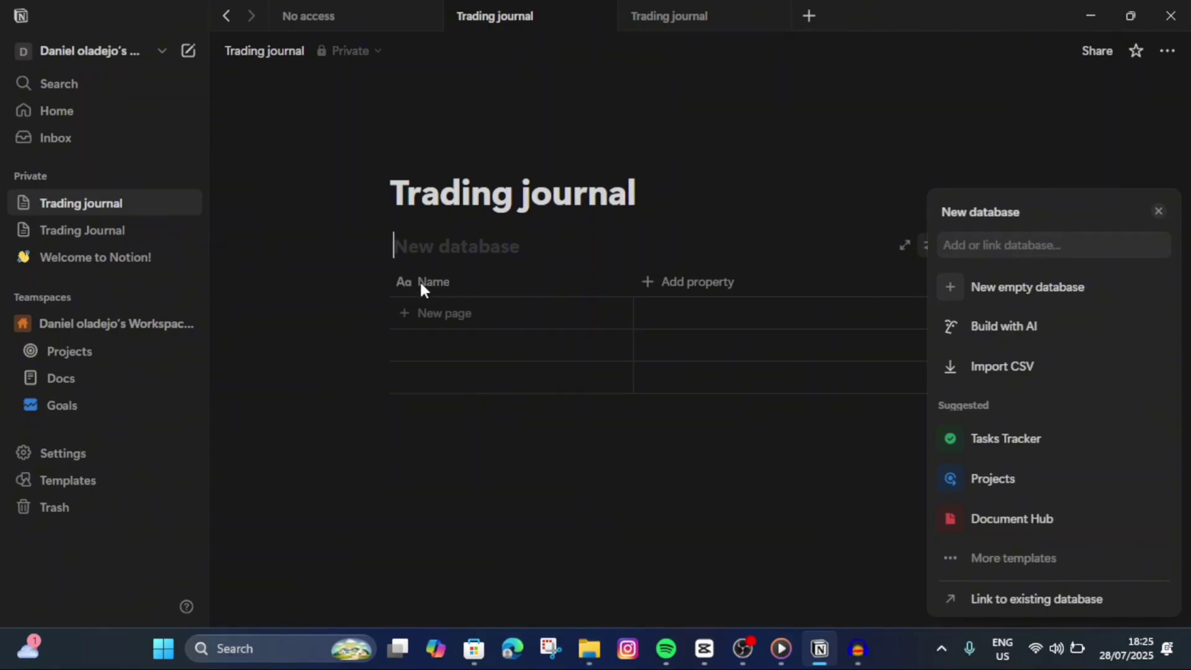
pyautogui.write('list')
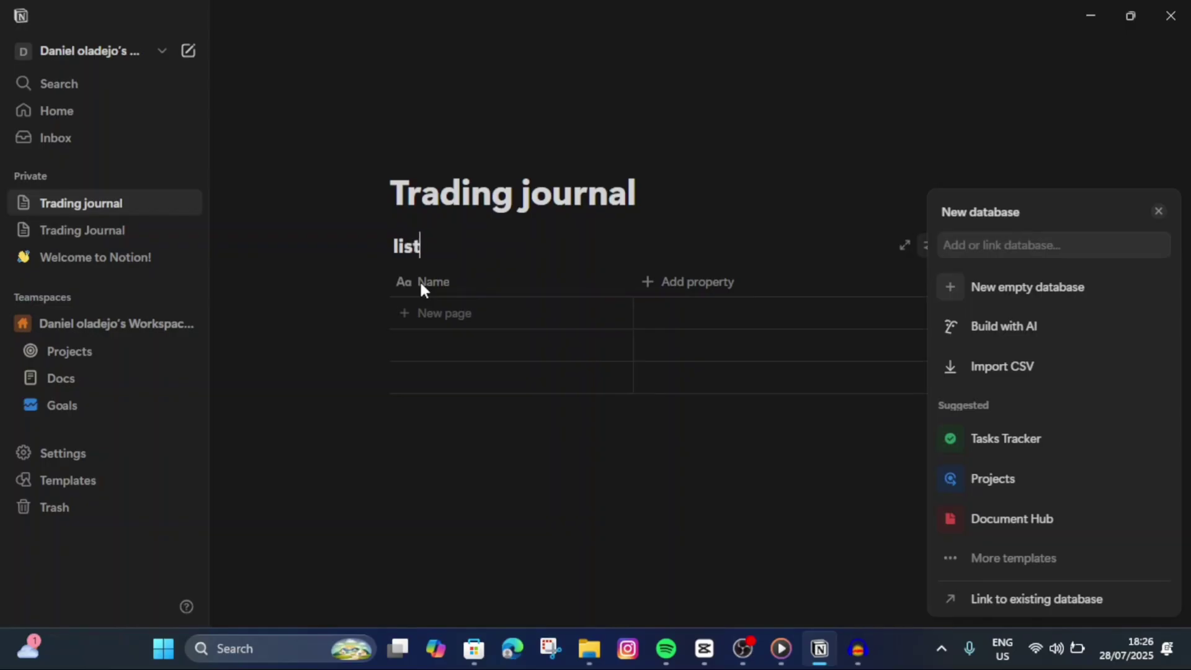
pyautogui.write(' overview')
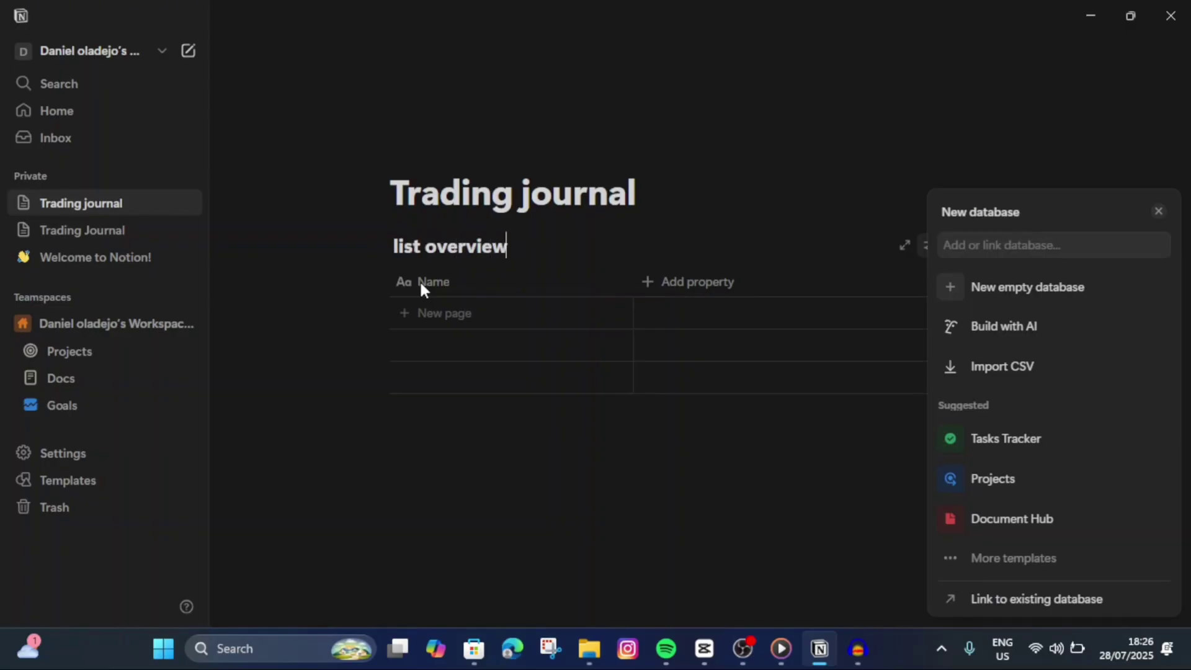
# Rename the table's Name property to "pair".
pyautogui.click(464, 282)
pyautogui.click(471, 284)
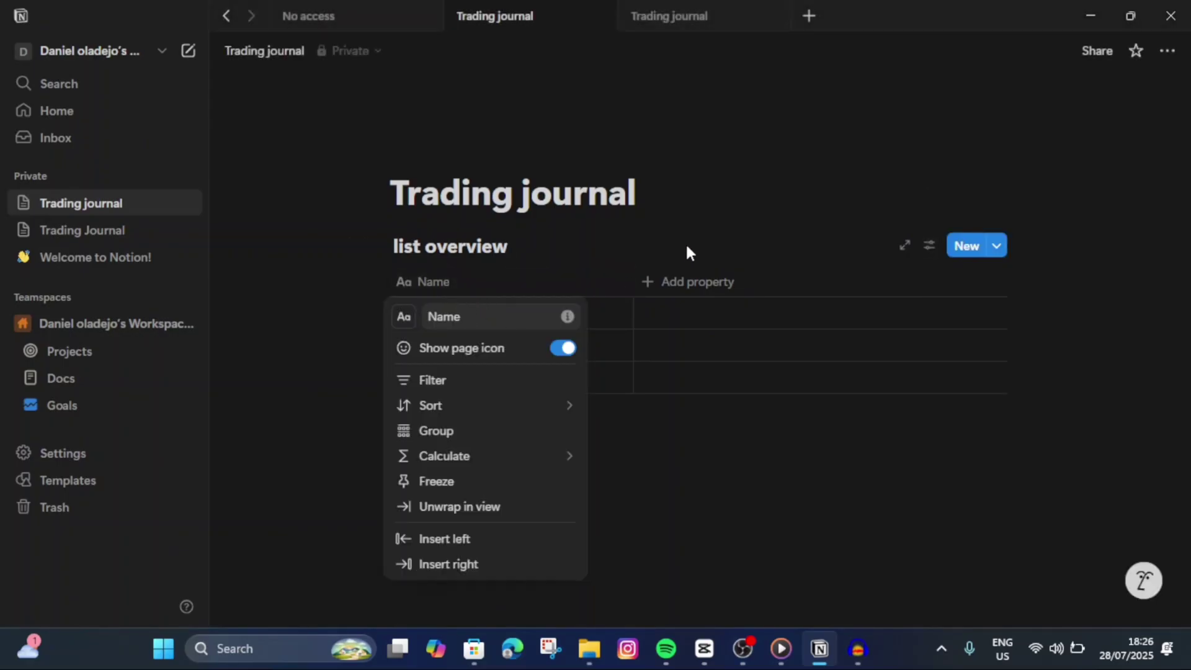
pyautogui.click(687, 246)
pyautogui.click(454, 282)
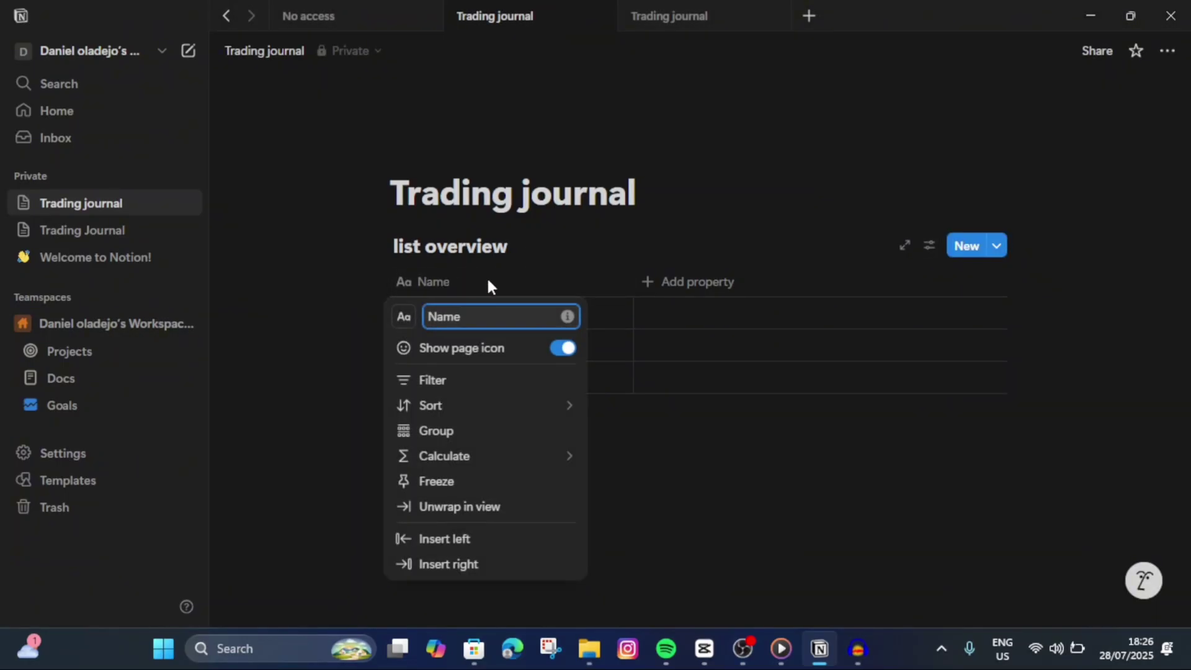
pyautogui.press('BackSpace')
pyautogui.press('BackSpace')
pyautogui.press('BackSpace')
pyautogui.press('BackSpace')
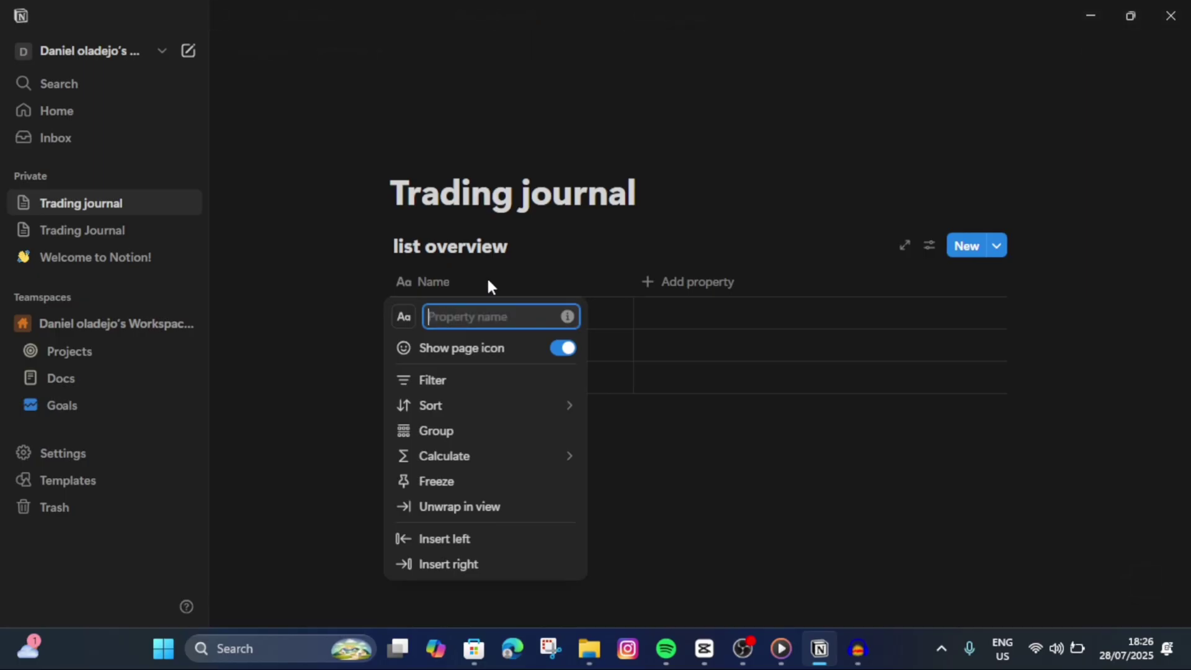
pyautogui.write('pair')
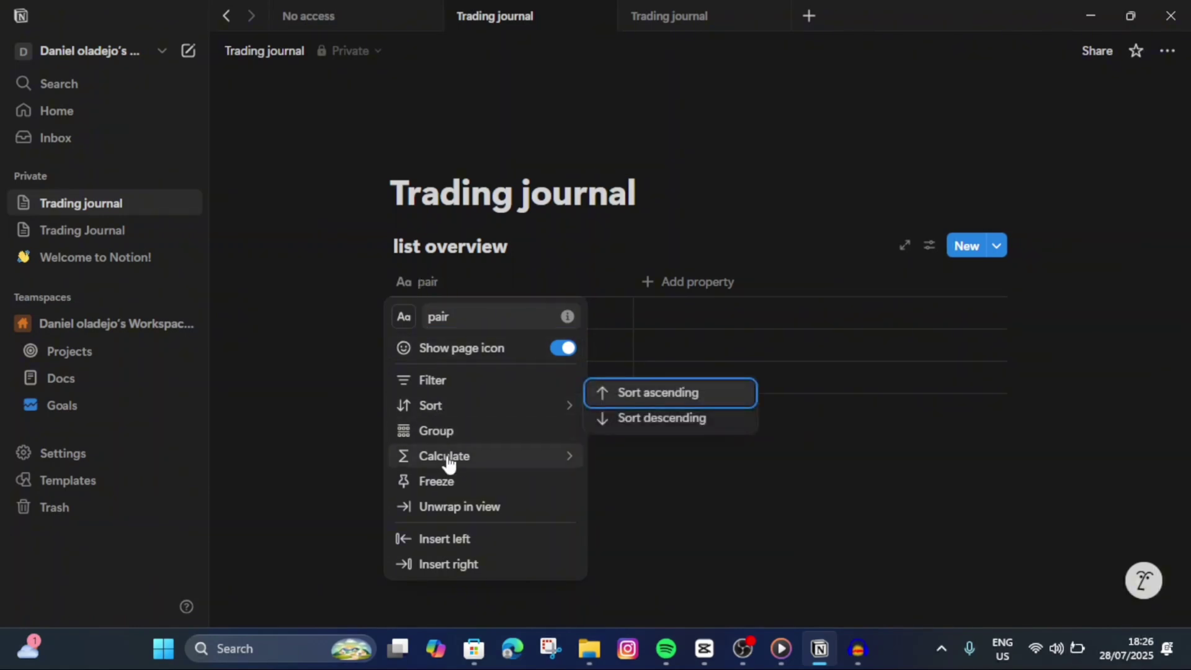
# Replace the pair property's text icon with the boxed zigzag chart icon.
pyautogui.click(404, 318)
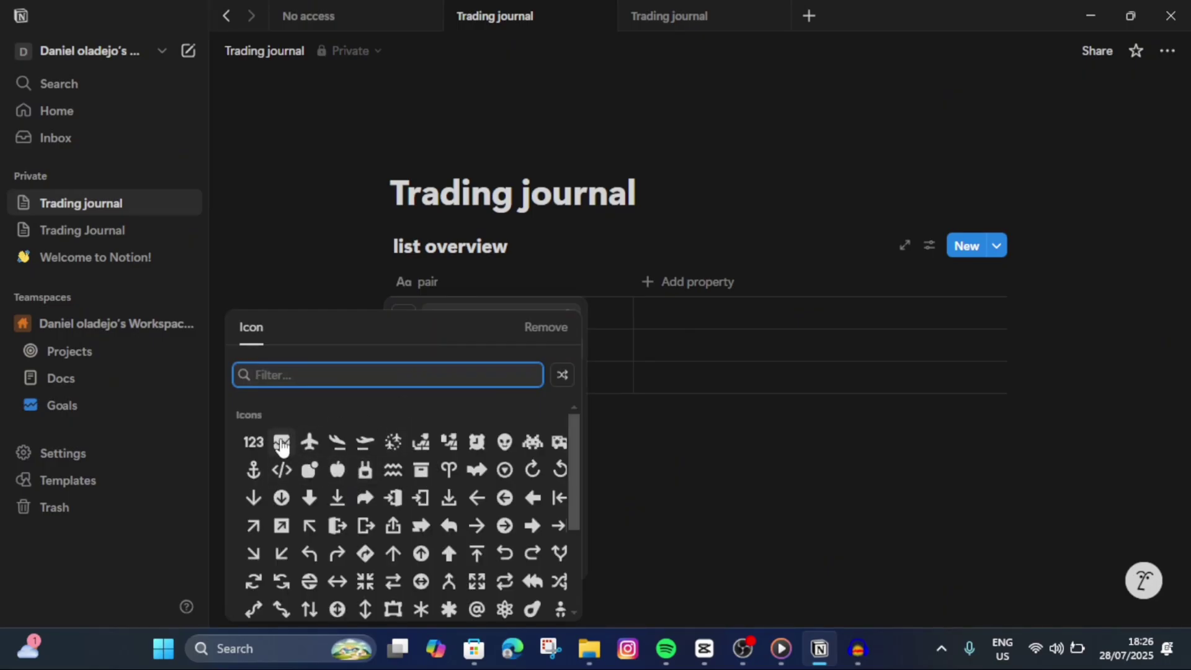
pyautogui.click(283, 443)
pyautogui.click(679, 480)
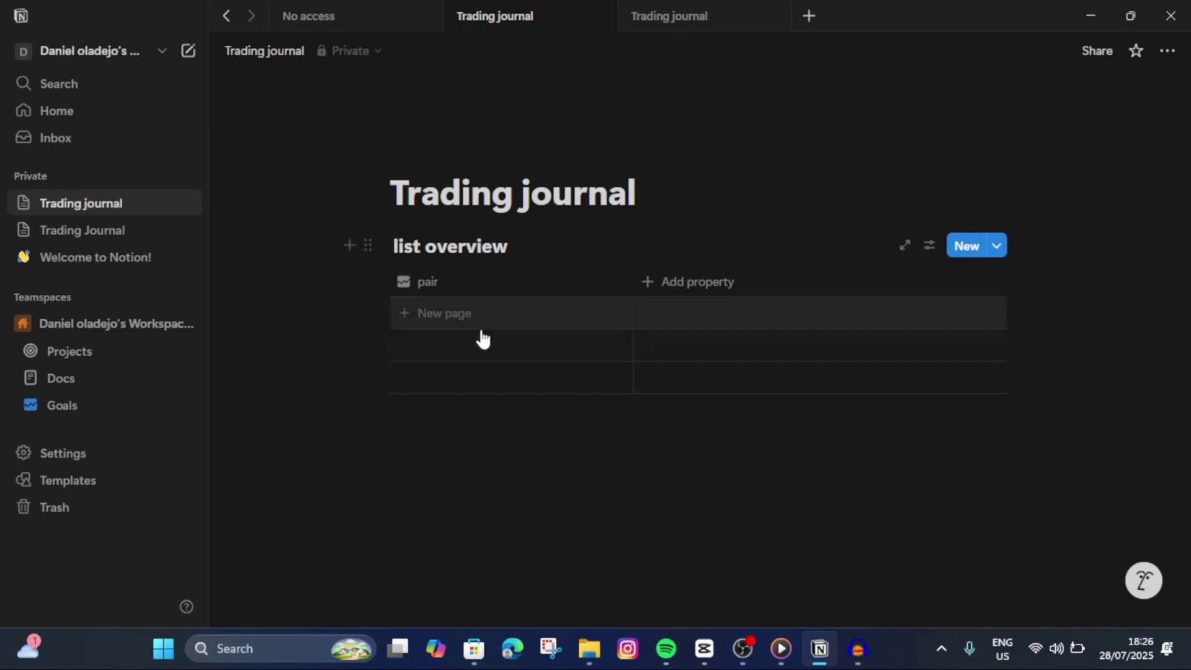
# Add a first entry to the table with "usd/jpy" as its pair.
pyautogui.click(468, 317)
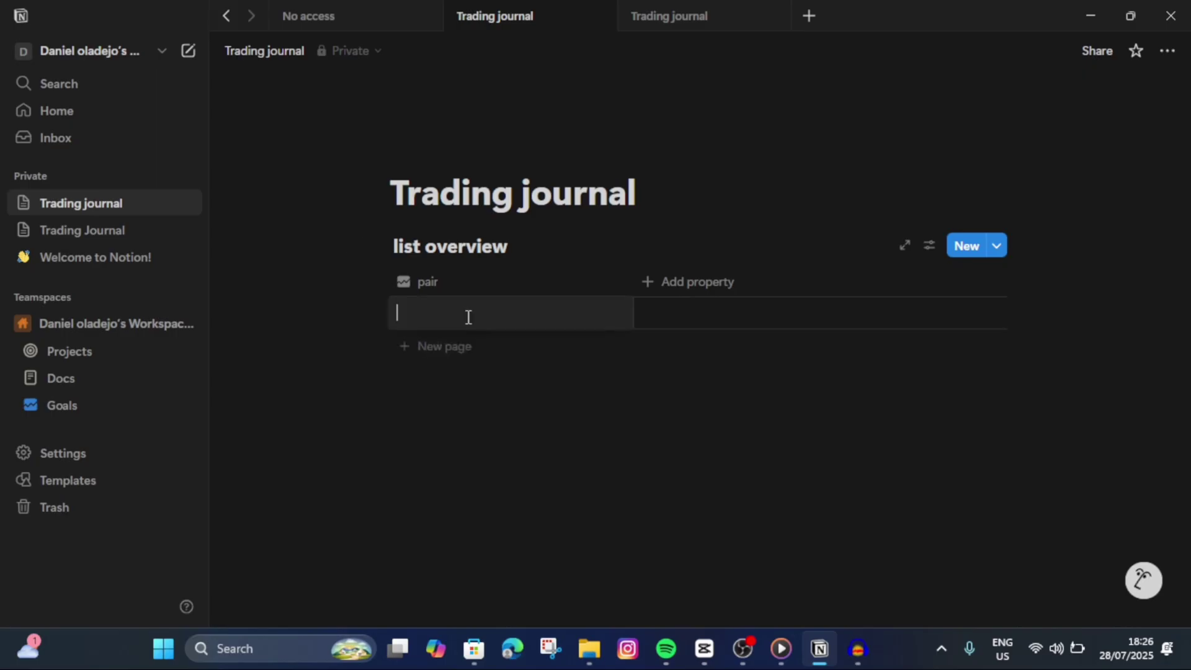
pyautogui.write('usd')
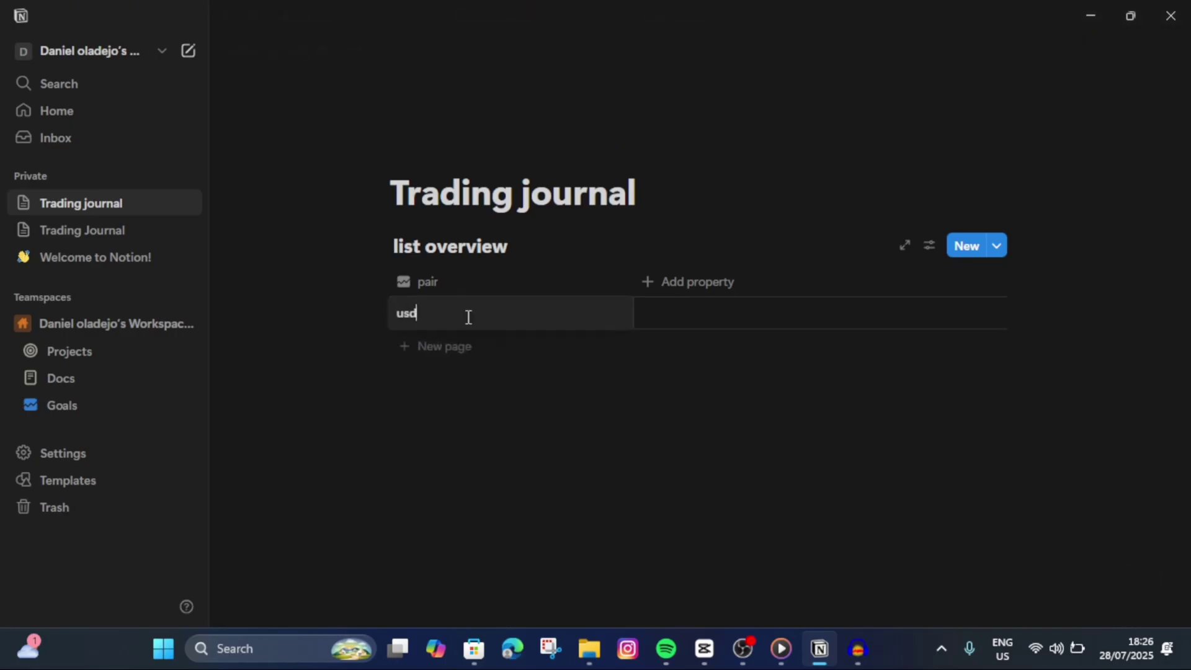
pyautogui.write('/jpy')
pyautogui.press('Escape')
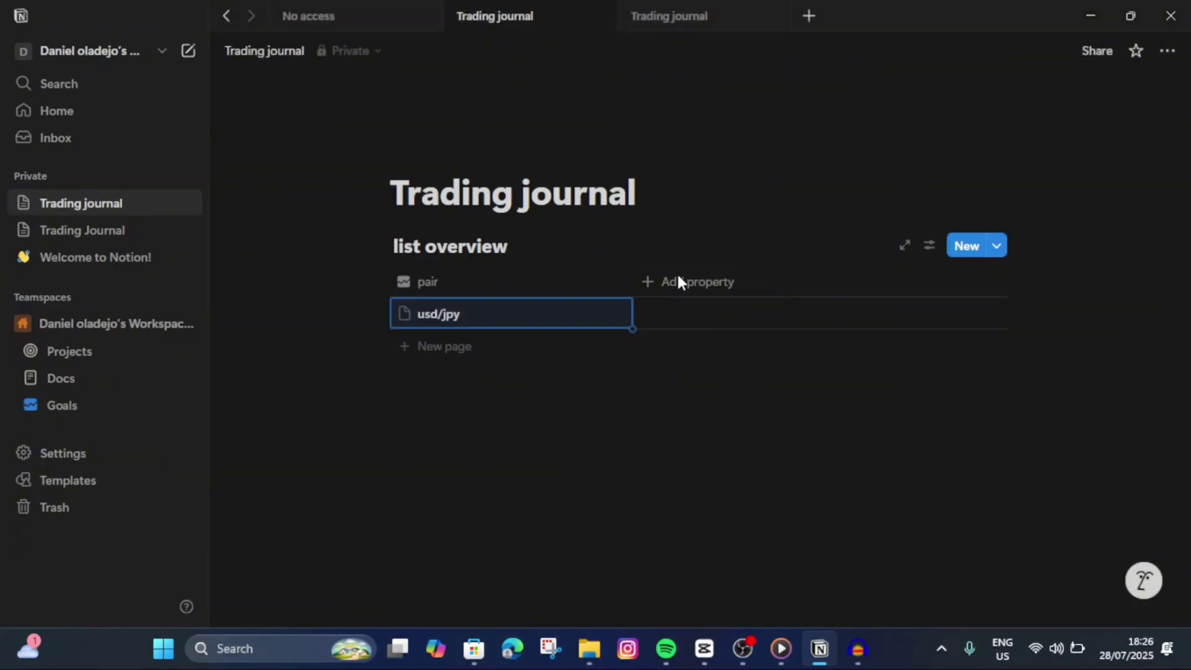
# Add a Date property to the table and set the usd/jpy entry's date to July 28, 2025.
pyautogui.click(642, 283)
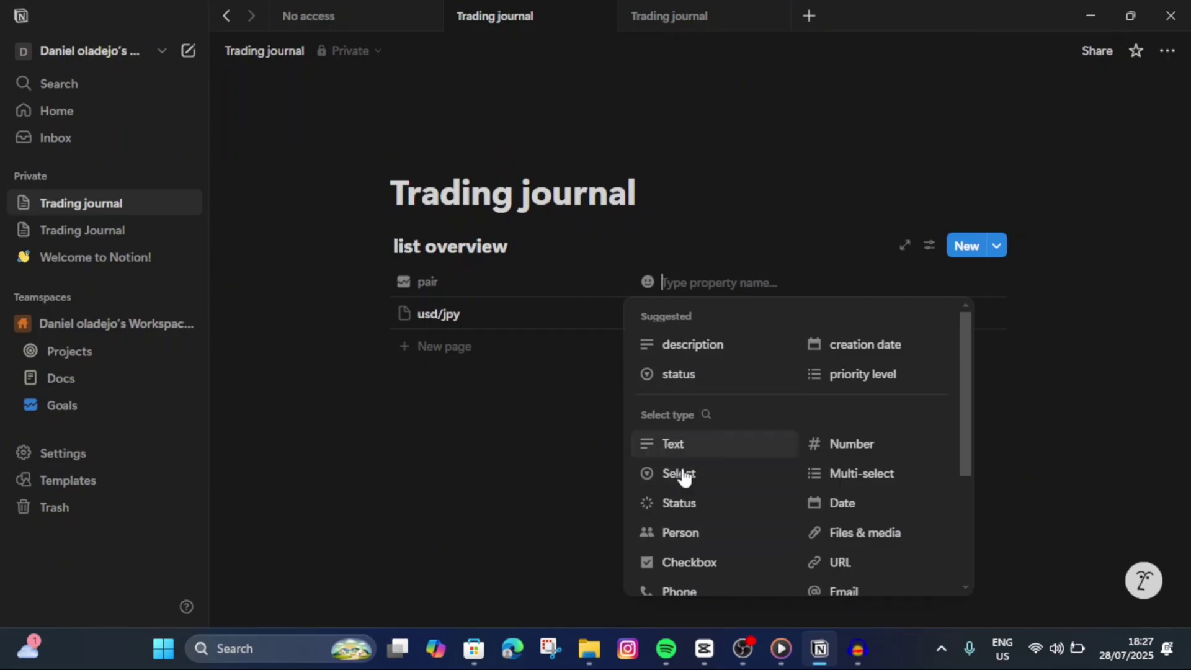
pyautogui.scroll(-2, 713, 475)
pyautogui.click(846, 418)
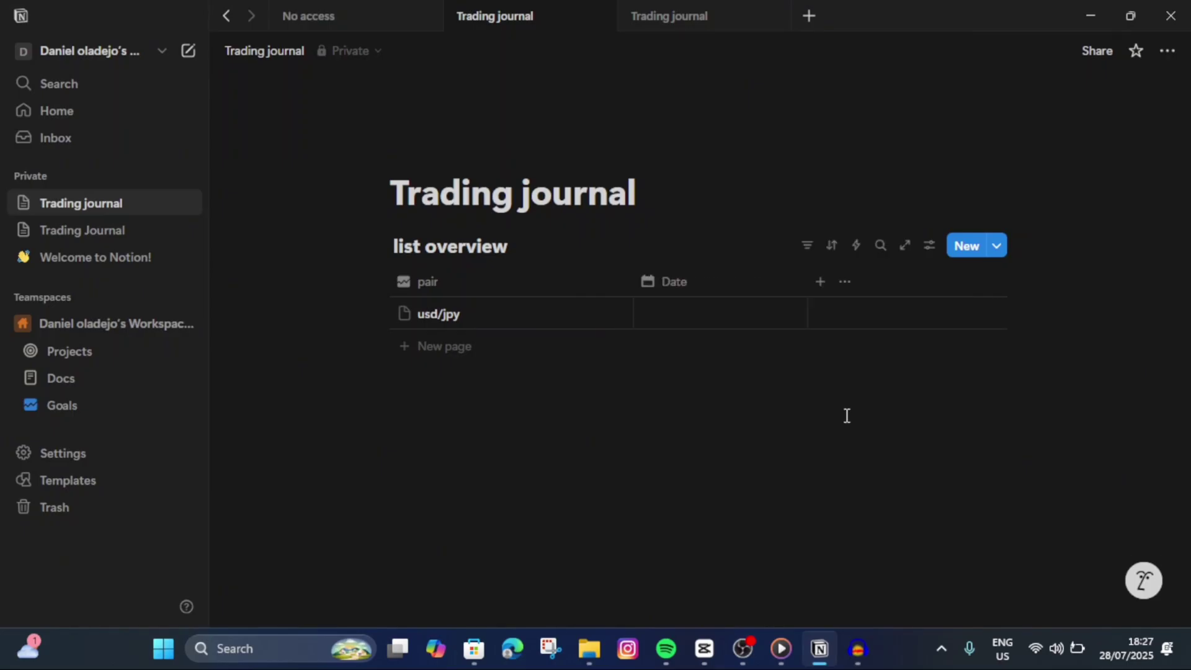
pyautogui.click(656, 319)
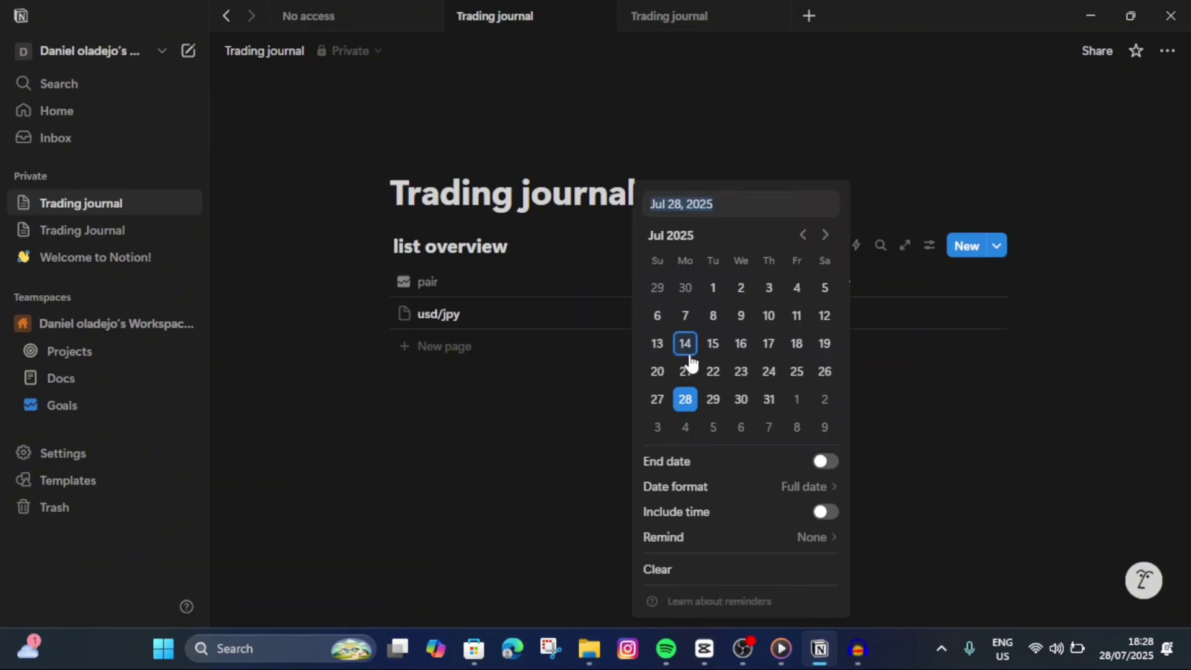
pyautogui.click(687, 402)
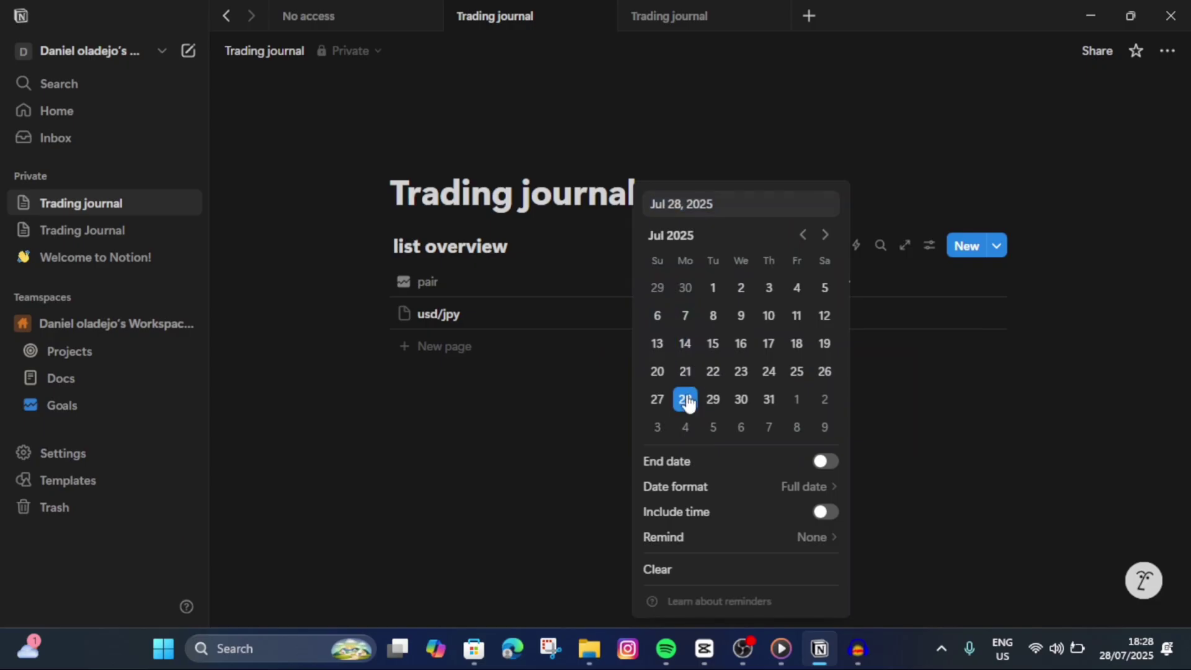
pyautogui.click(869, 404)
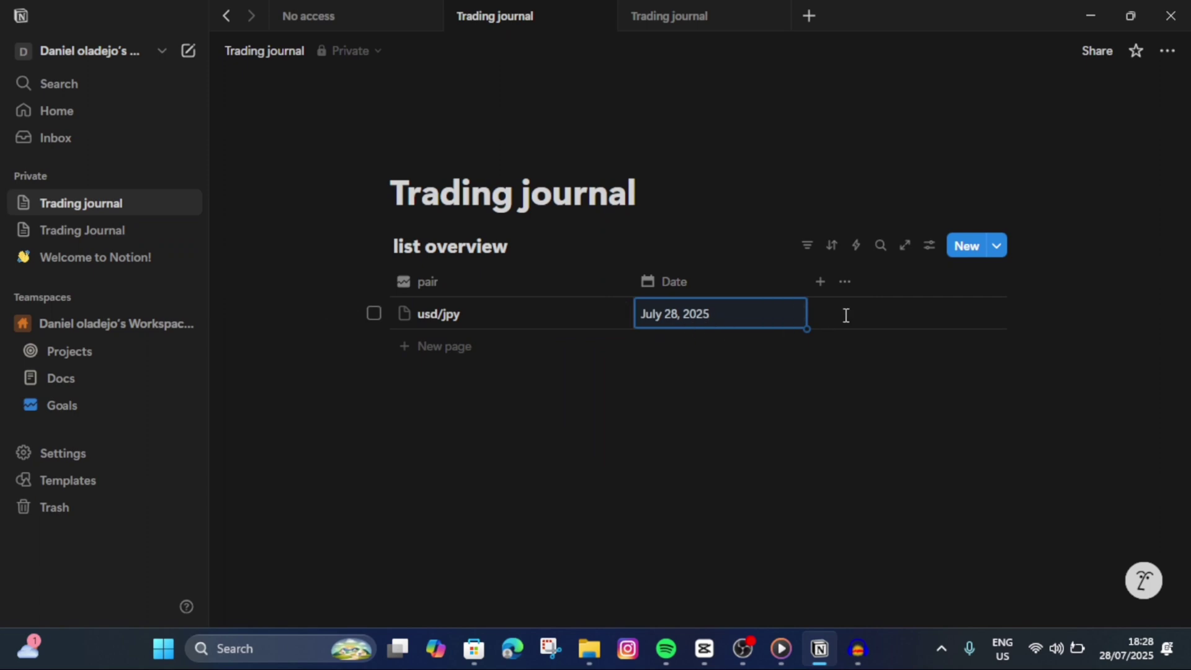
# Add a Select property named "bias" after the Date column.
pyautogui.click(818, 283)
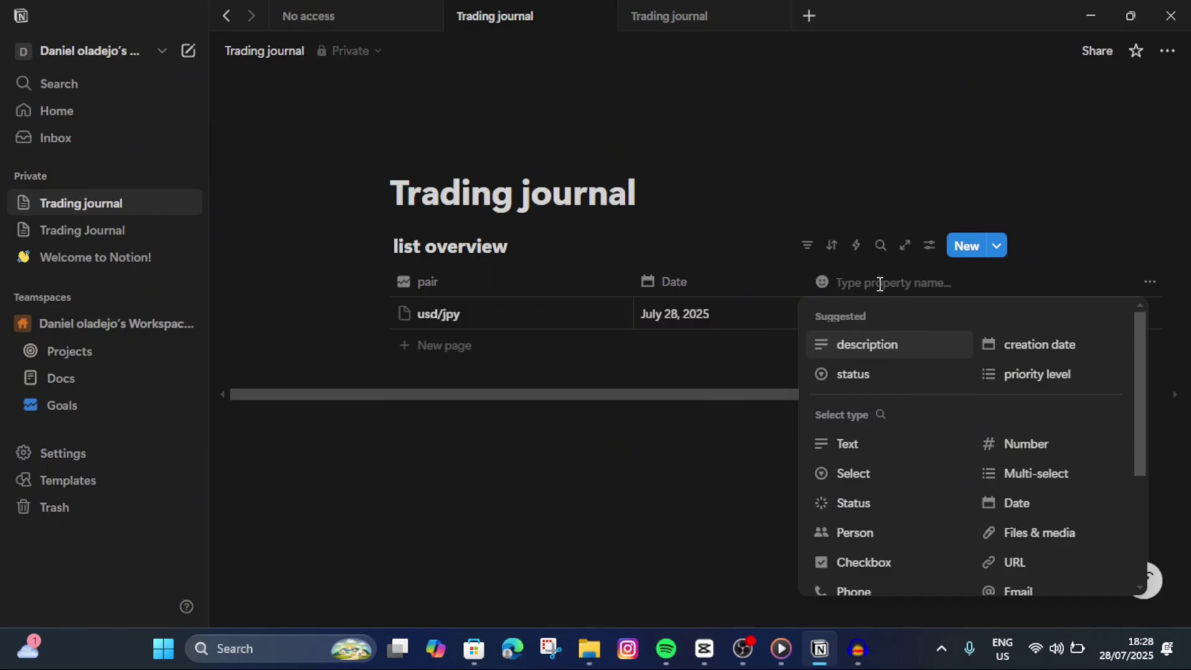
pyautogui.write('bias')
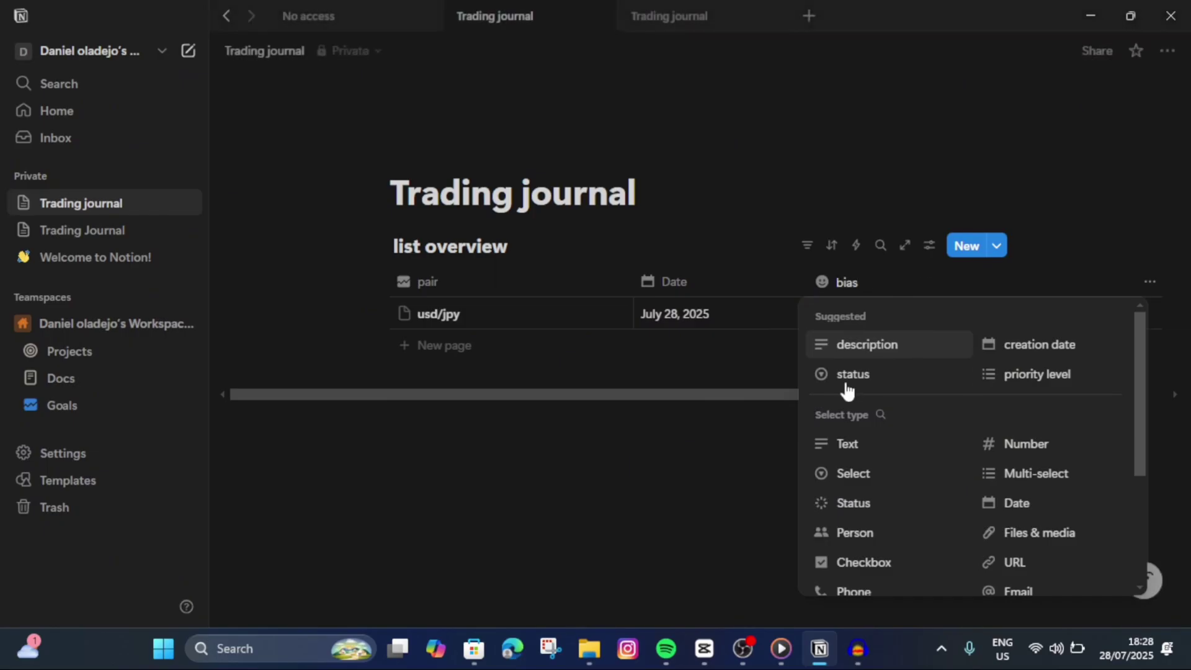
pyautogui.click(866, 475)
pyautogui.click(871, 335)
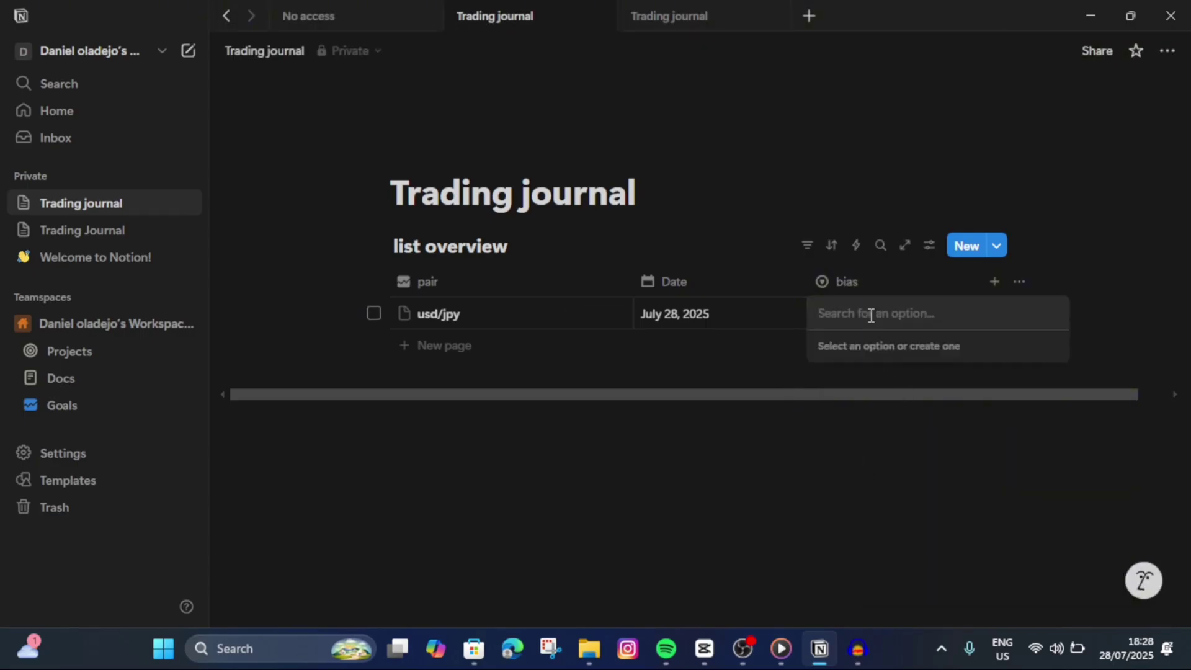
pyautogui.click(858, 280)
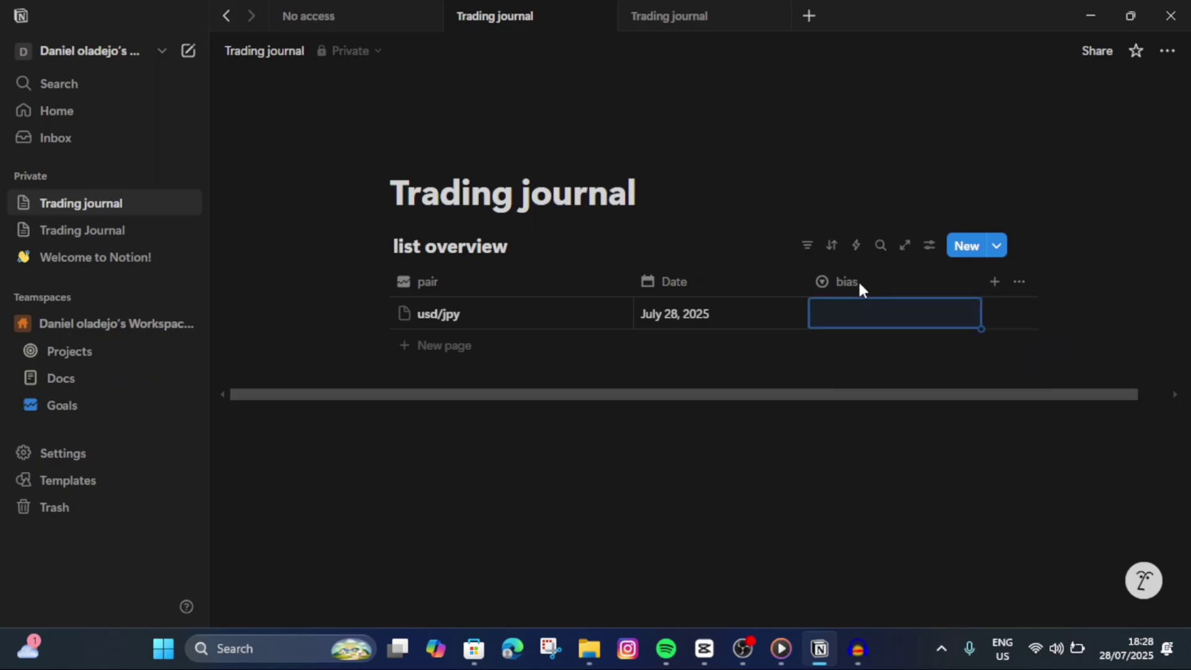
# Add the options "sell" and "buy" to the bias property.
pyautogui.click(849, 283)
pyautogui.moveTo(866, 269)
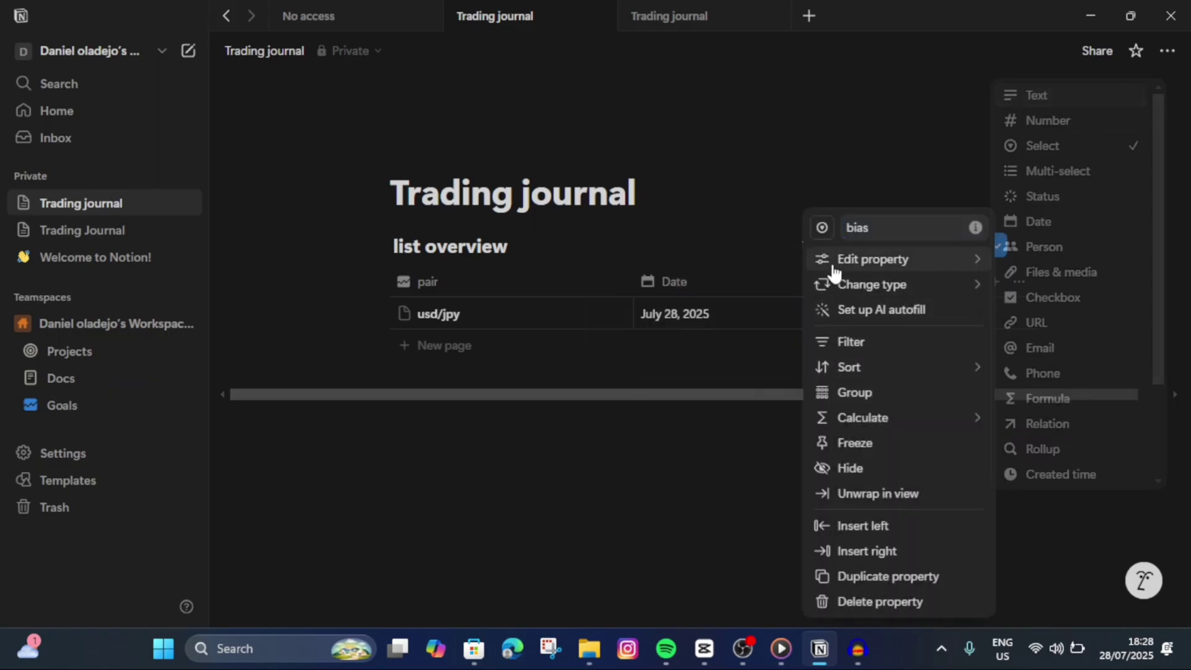
pyautogui.click(717, 365)
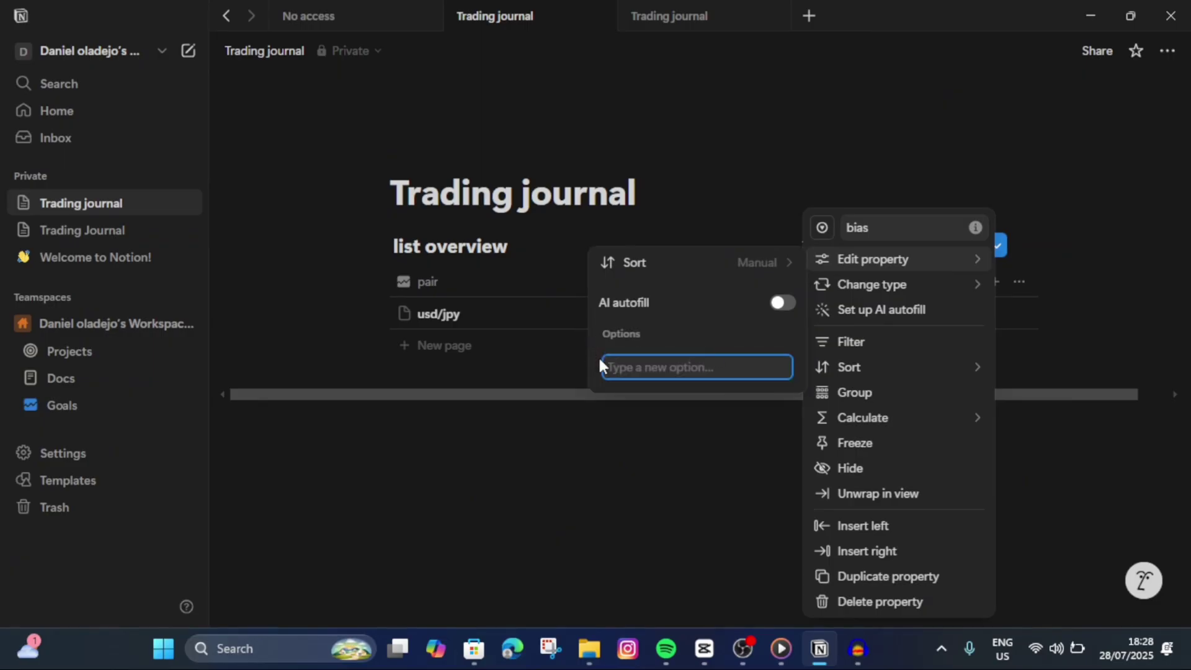
pyautogui.write('sell')
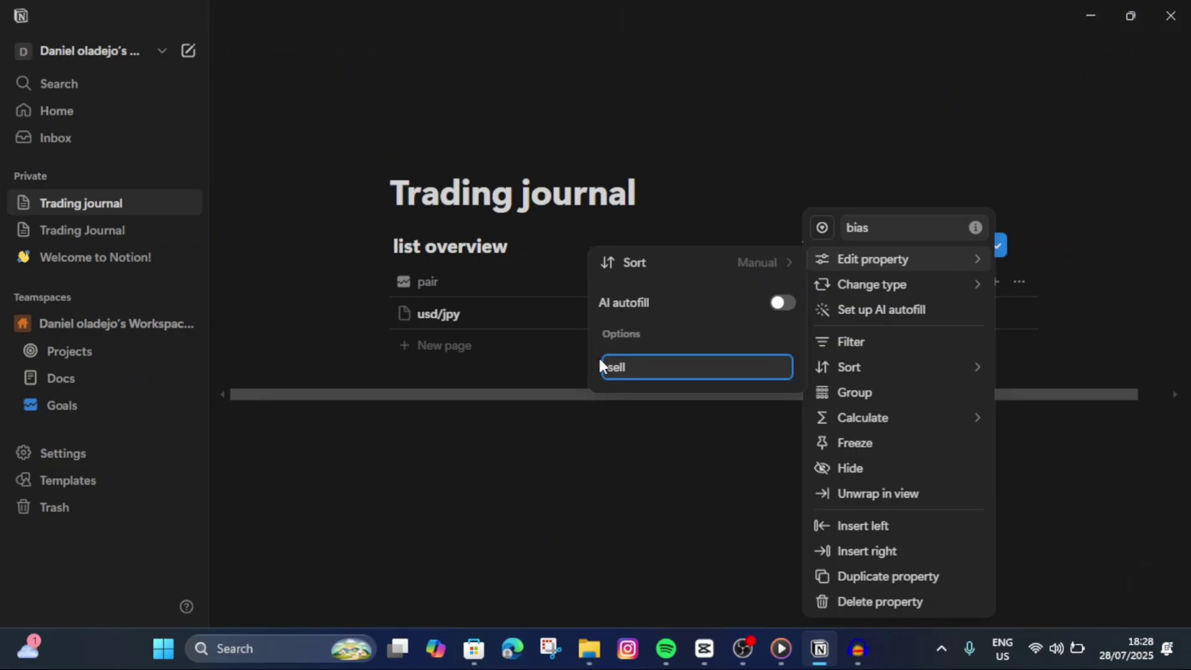
pyautogui.press('Return')
pyautogui.write('buy')
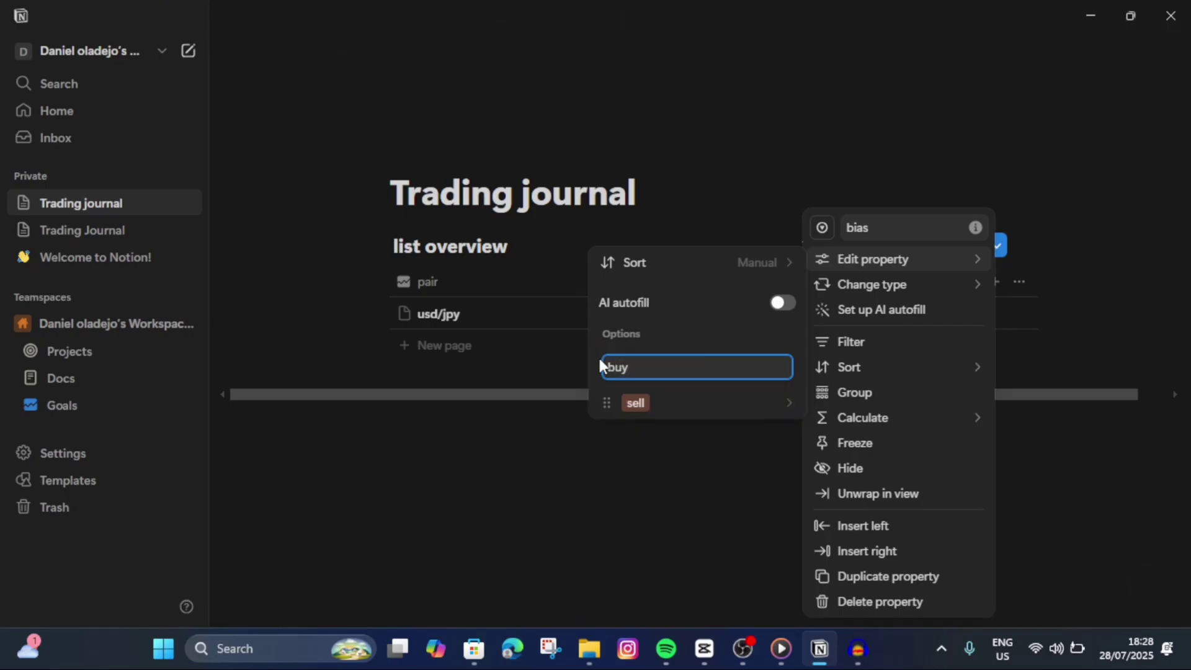
pyautogui.press('Return')
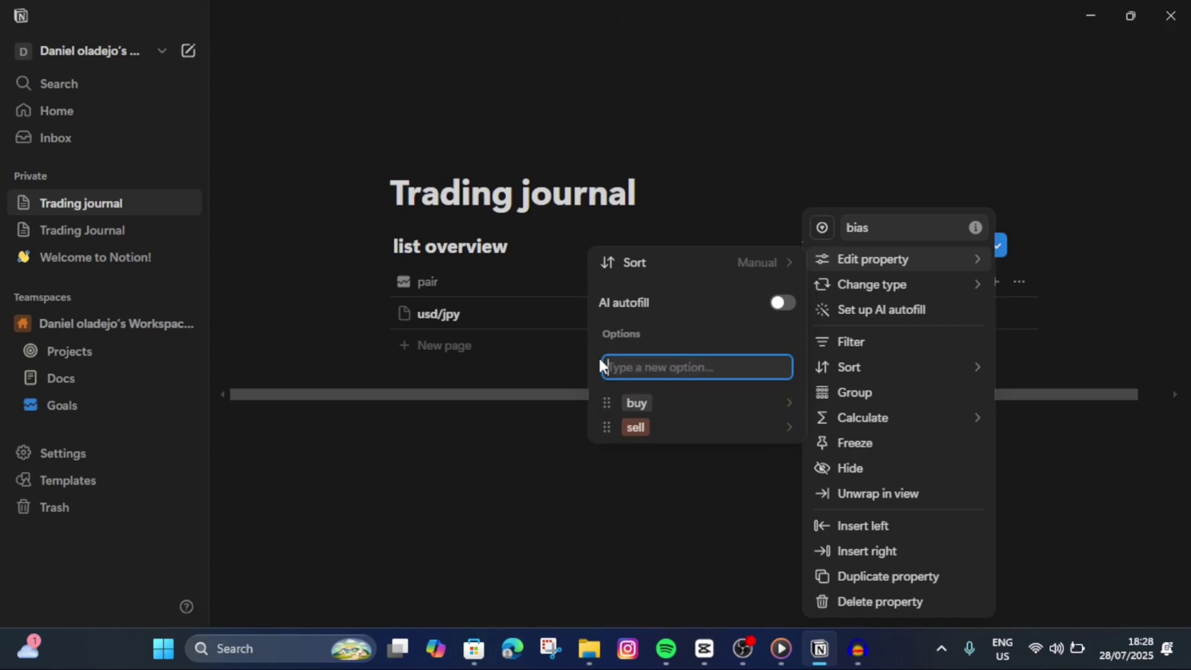
pyautogui.click(809, 122)
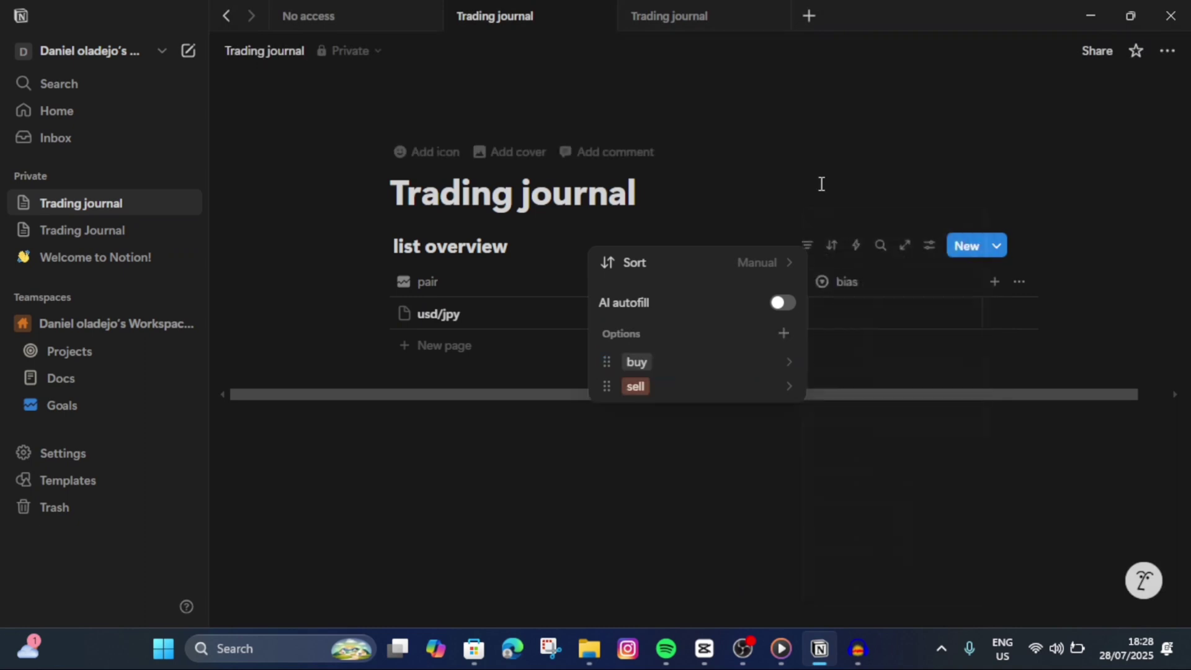
pyautogui.click(821, 183)
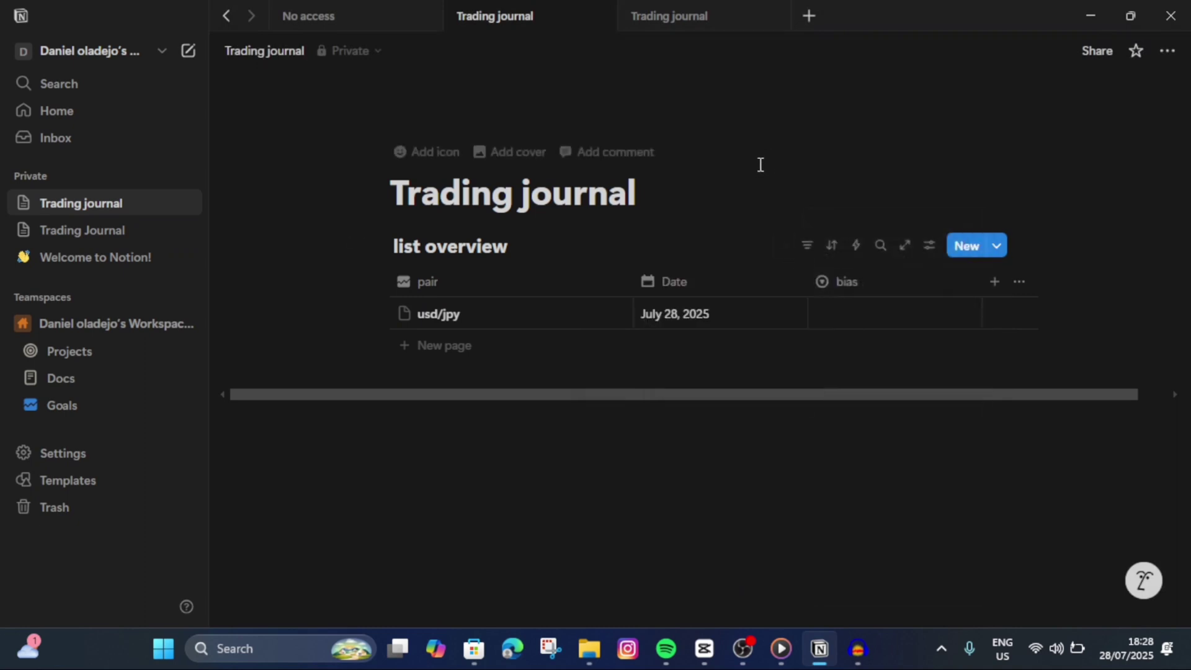
# Color the bias property's buy option green and its sell option red.
pyautogui.click(848, 320)
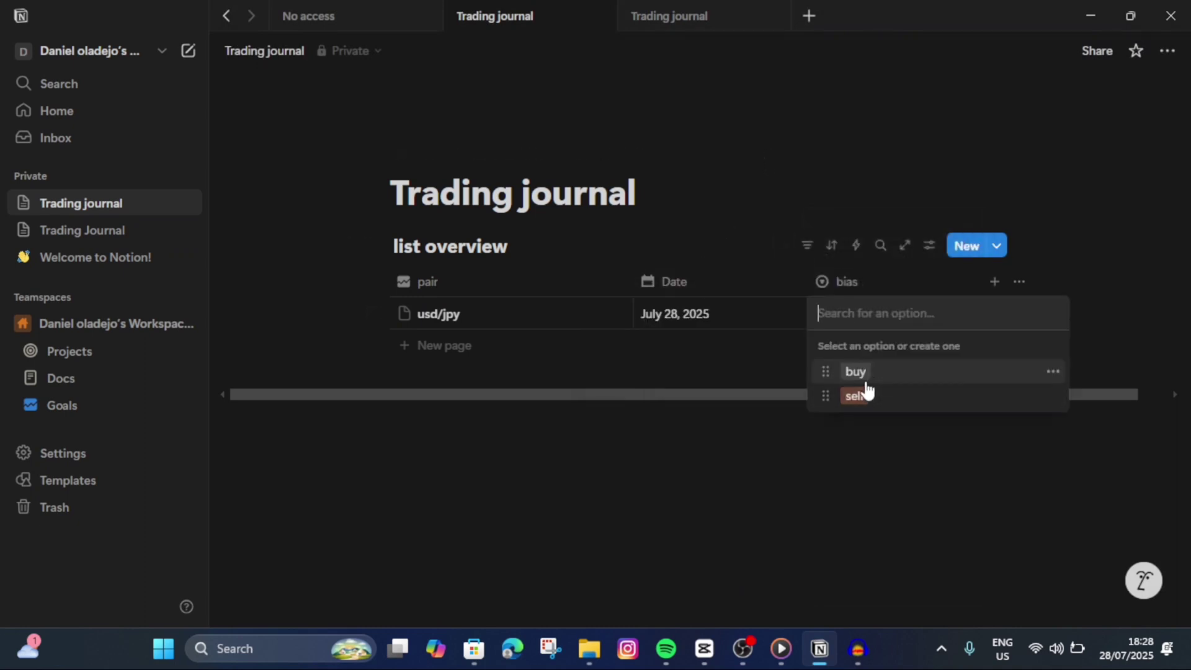
pyautogui.click(847, 282)
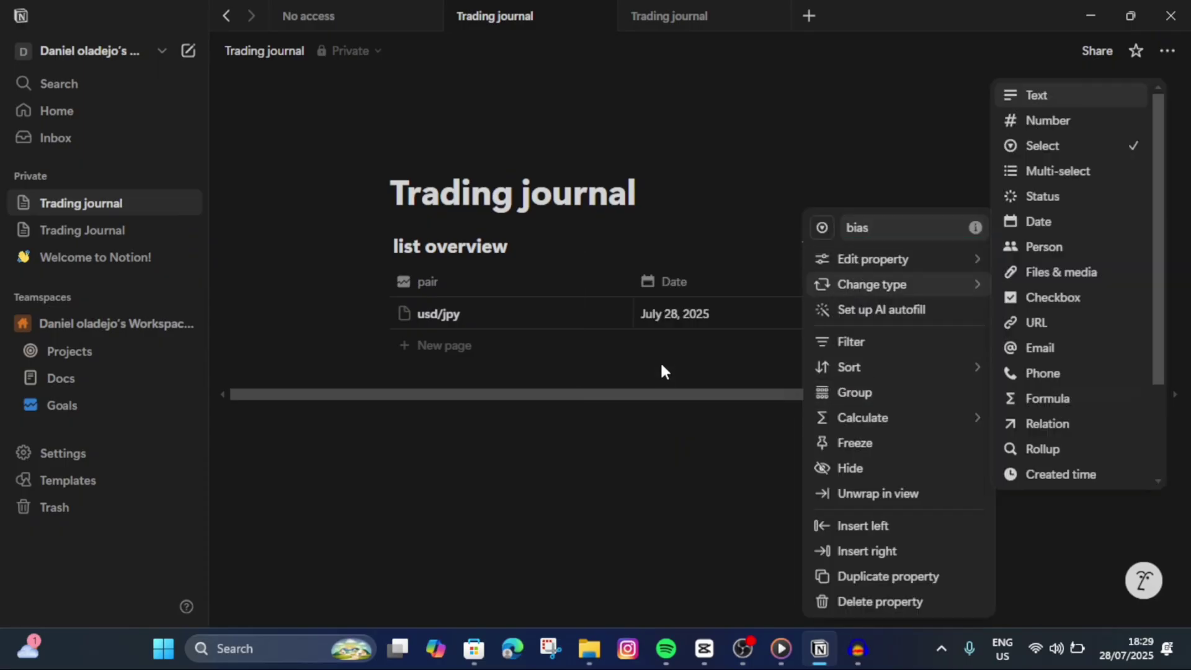
pyautogui.moveTo(839, 263)
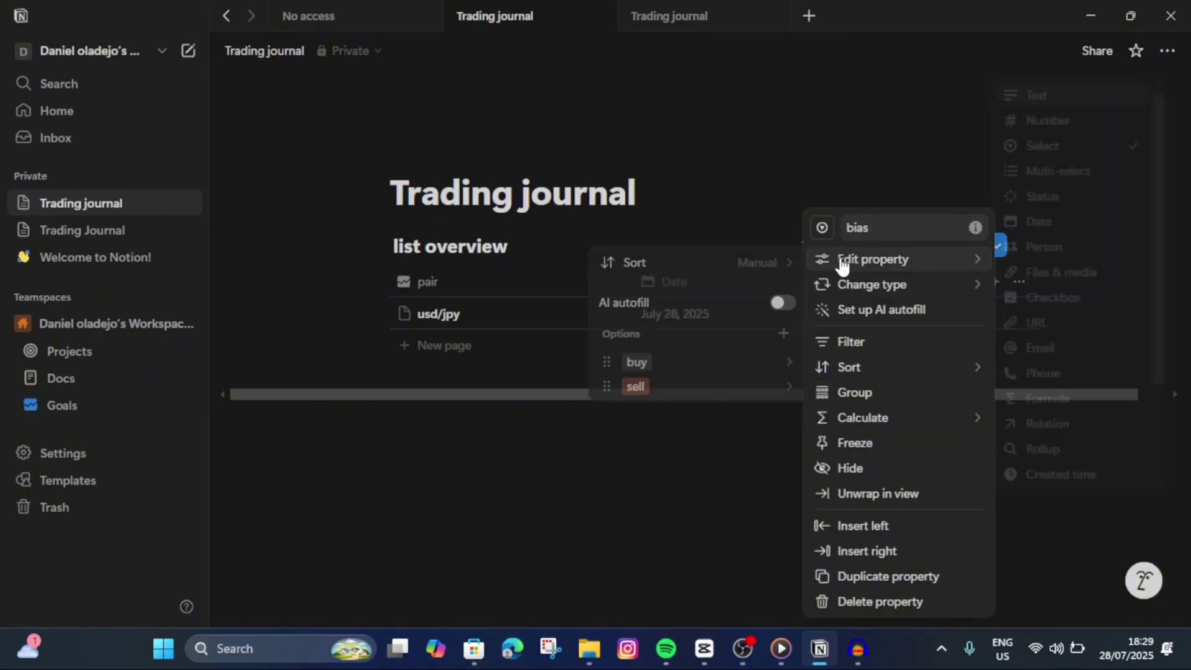
pyautogui.click(684, 367)
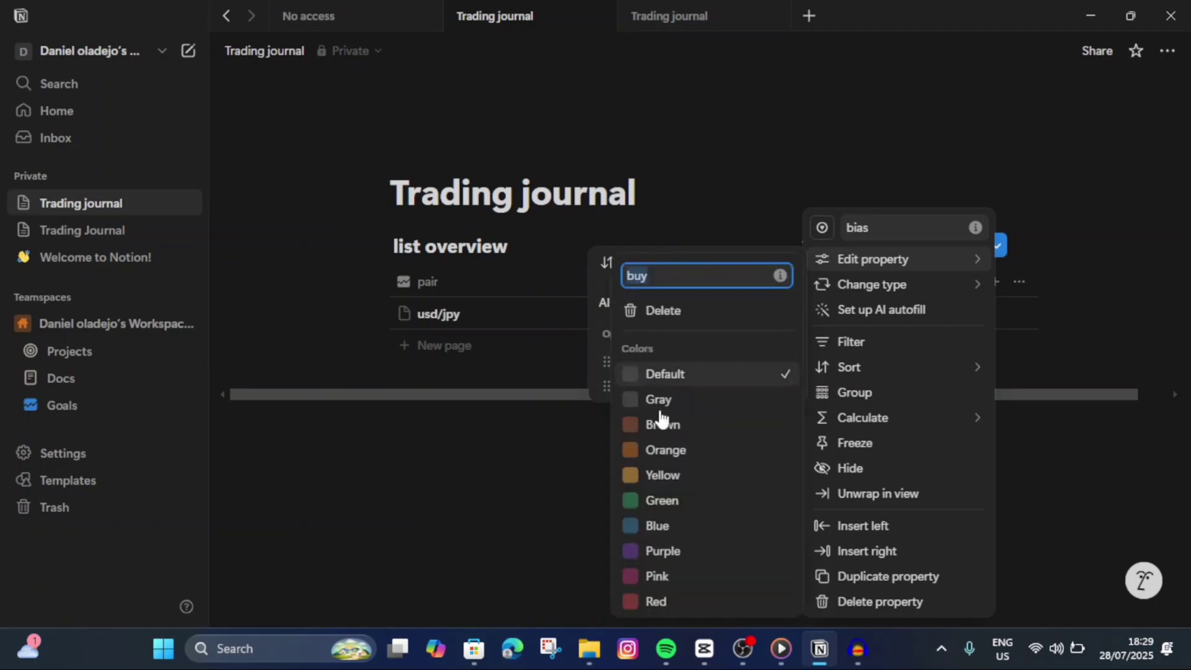
pyautogui.click(662, 500)
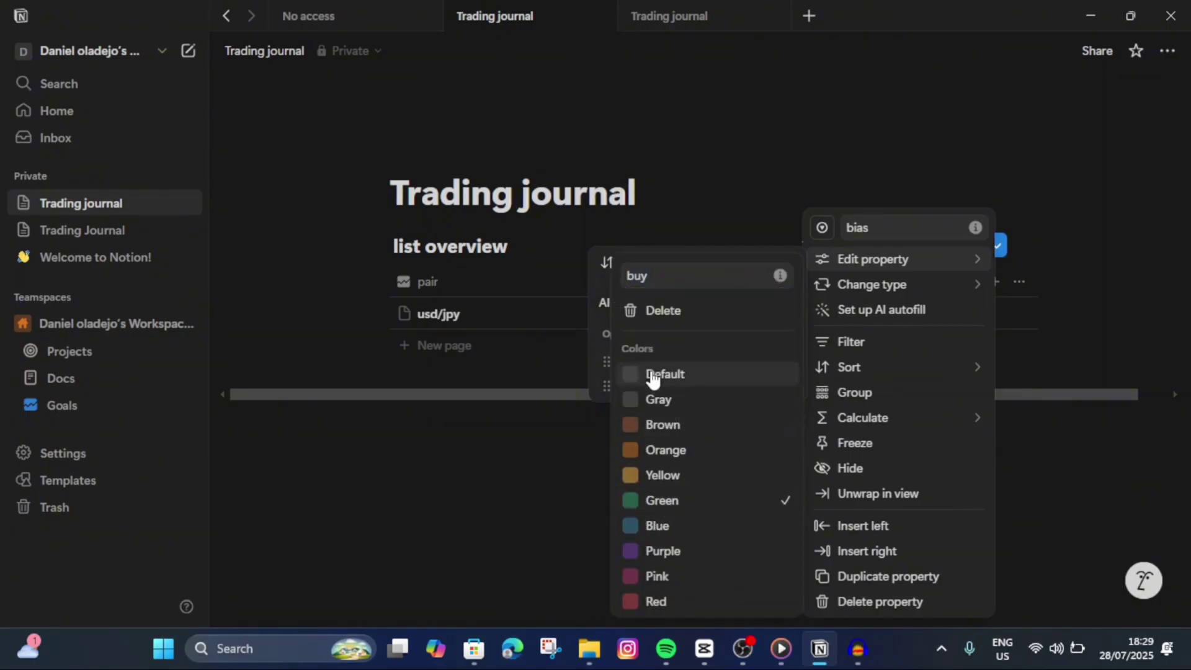
pyautogui.click(589, 360)
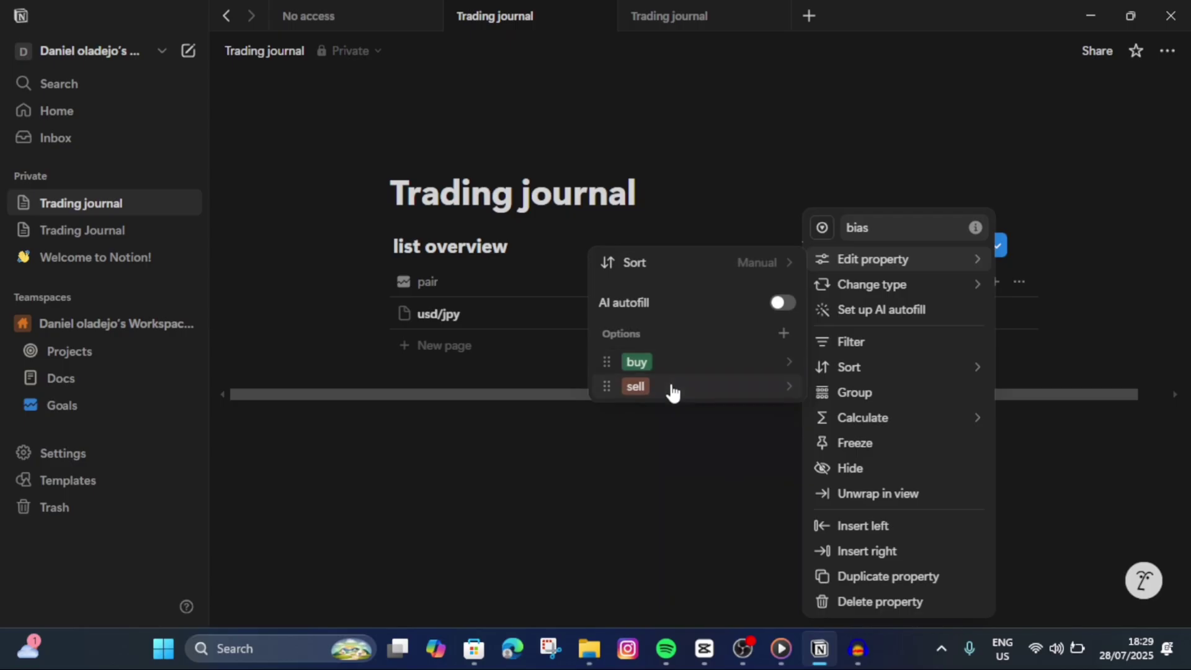
pyautogui.click(673, 390)
pyautogui.click(649, 599)
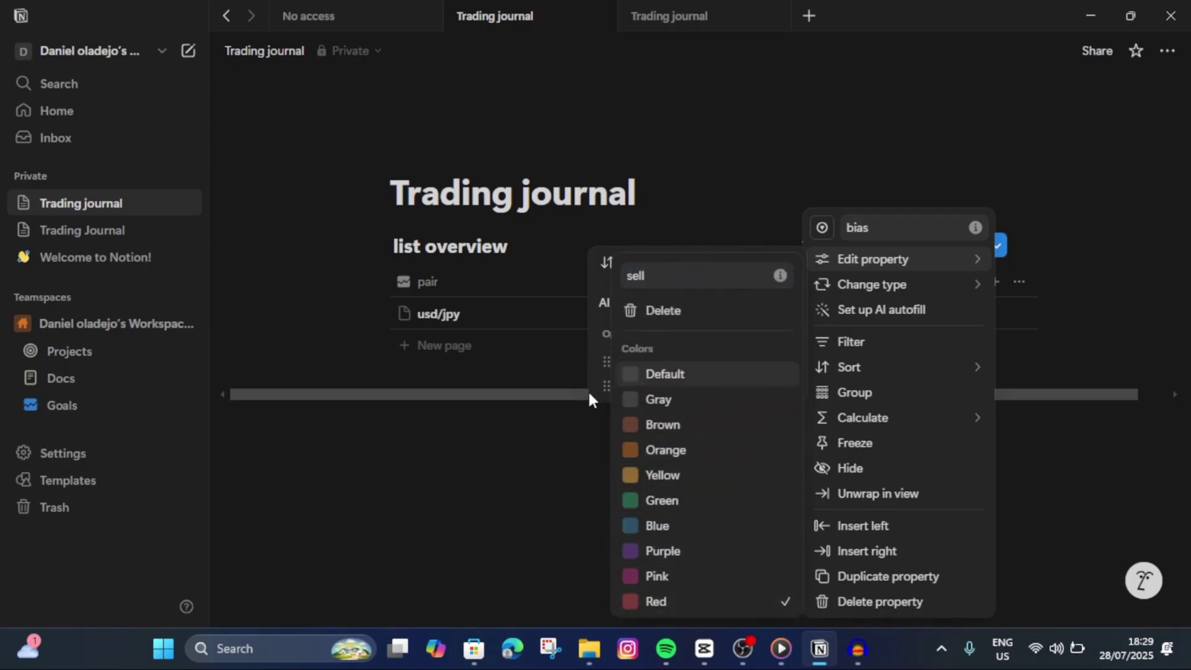
pyautogui.click(577, 586)
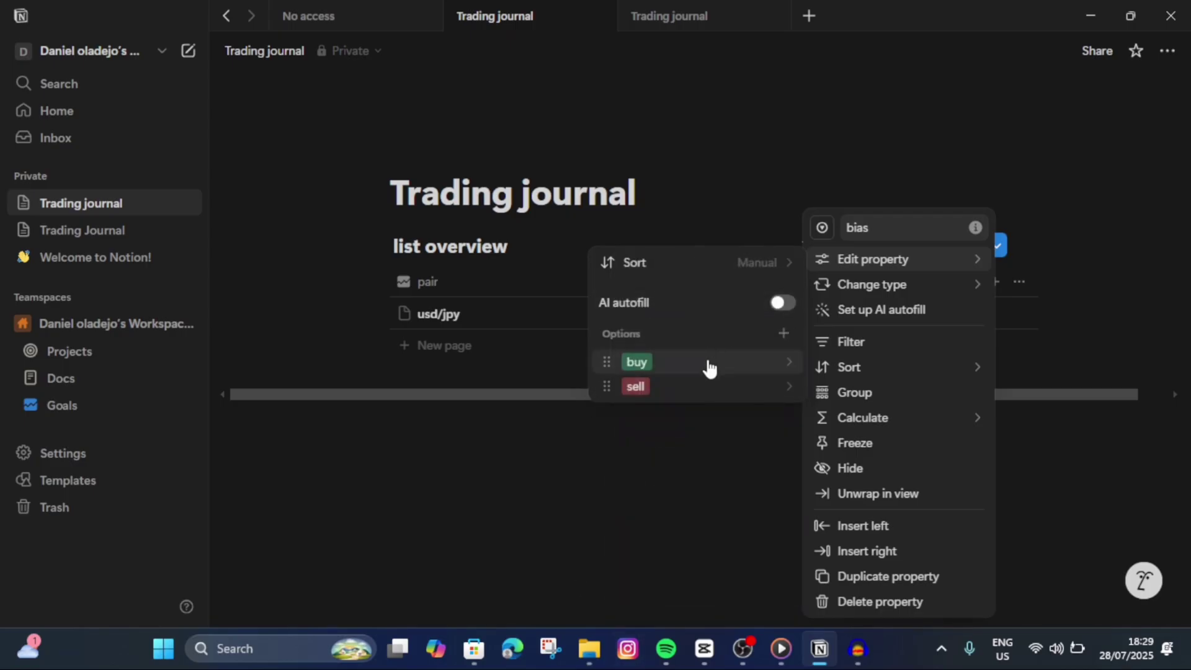
pyautogui.click(689, 369)
pyautogui.click(885, 98)
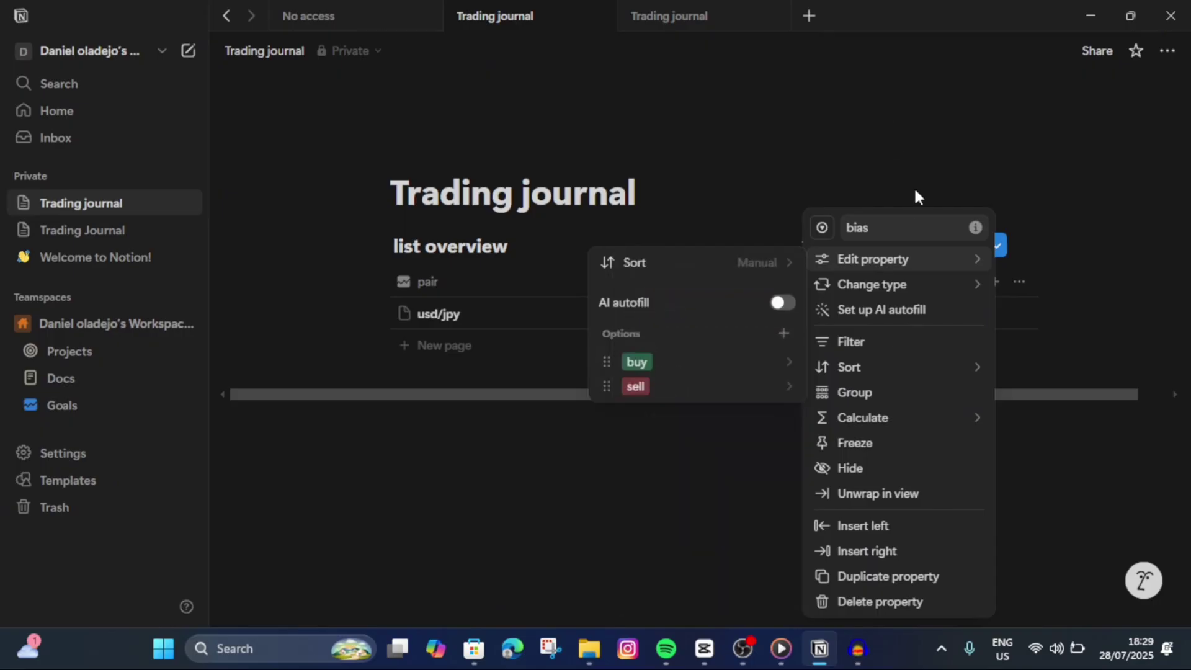
# Set the usd/jpy entry's bias to buy.
pyautogui.click(914, 194)
pyautogui.click(874, 340)
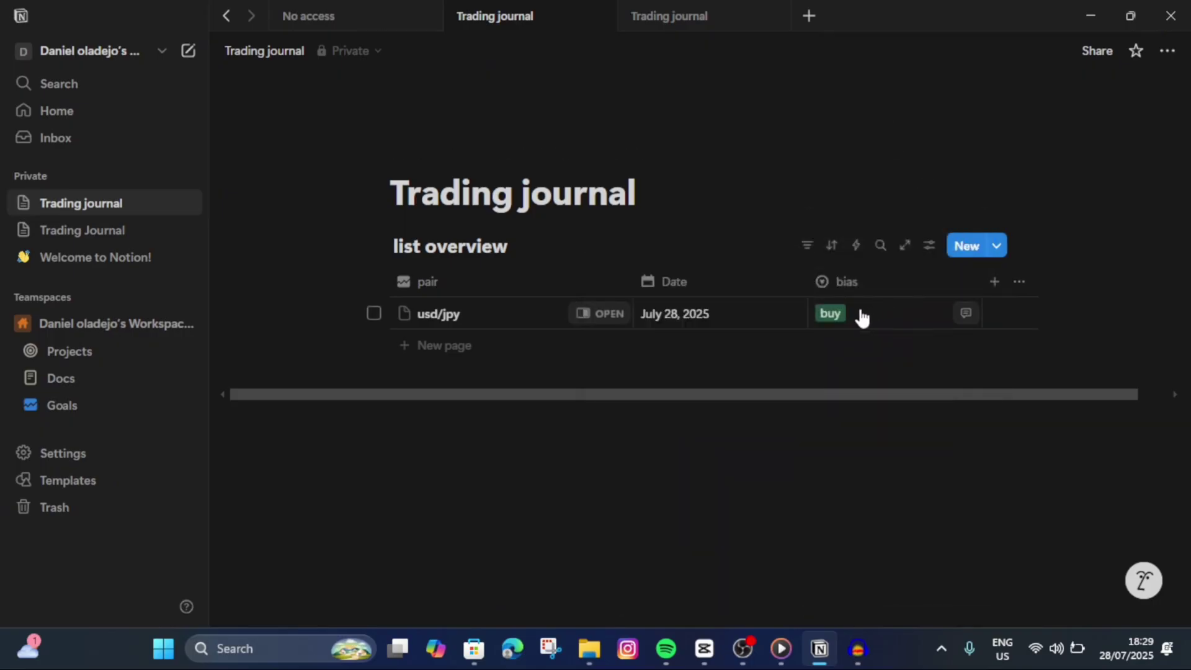
# Add a Select property named "poi" after the bias column.
pyautogui.click(988, 282)
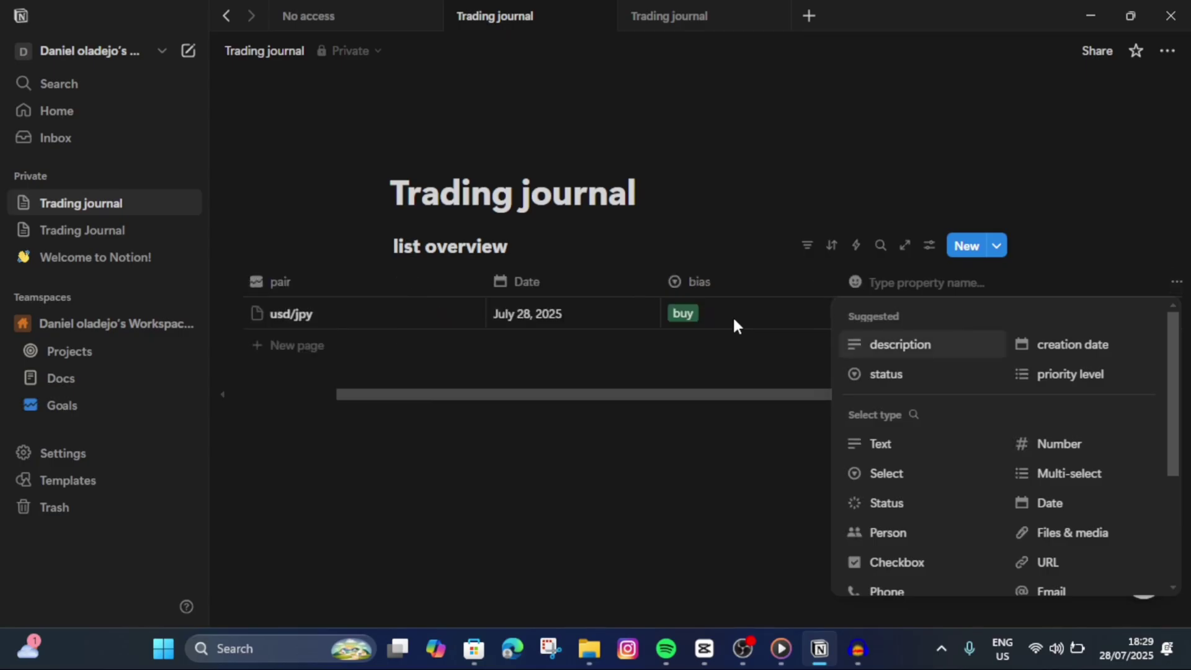
pyautogui.write('poi')
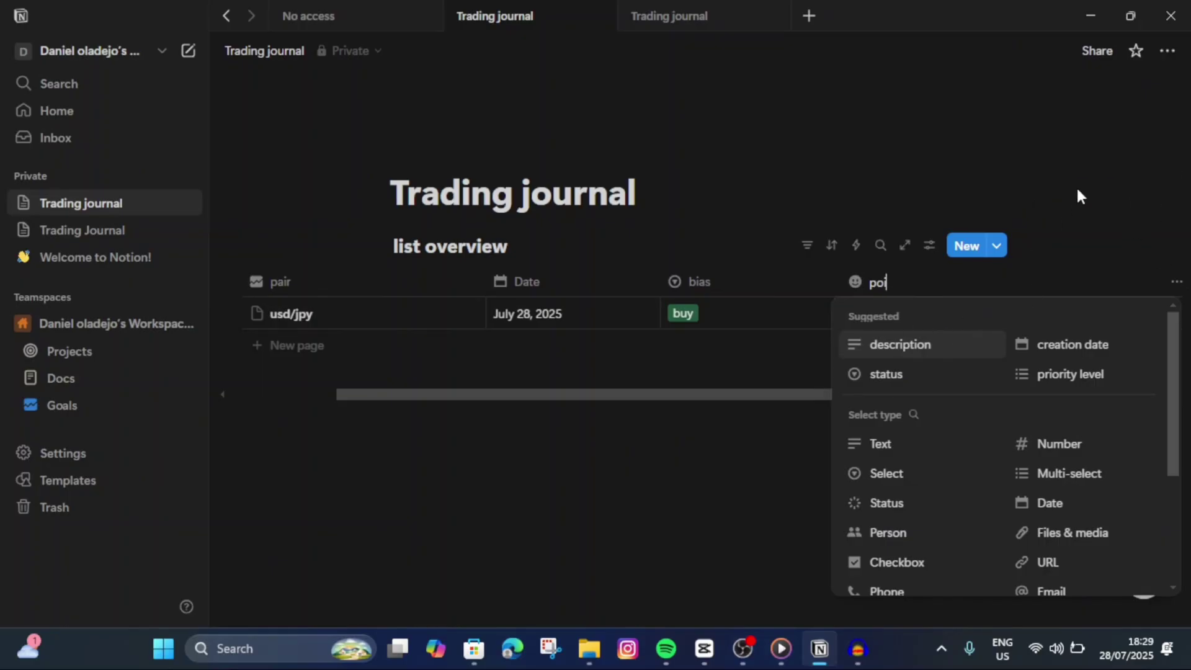
pyautogui.click(886, 485)
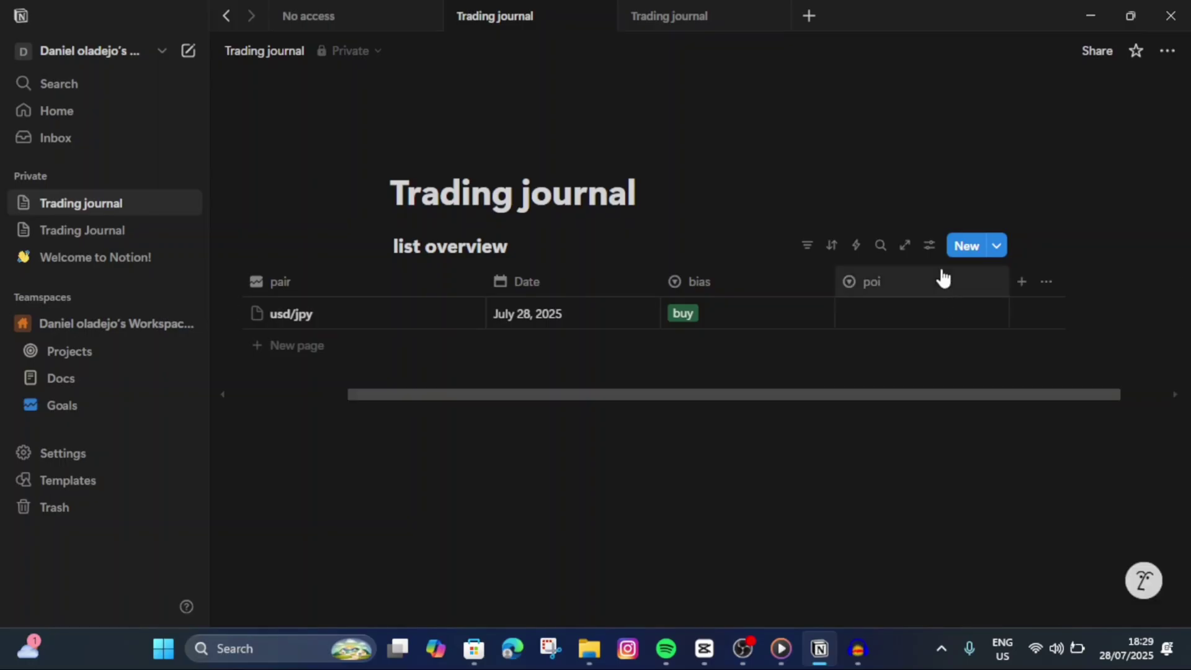
# Add the options "mss" and "bos" to the poi property.
pyautogui.click(918, 312)
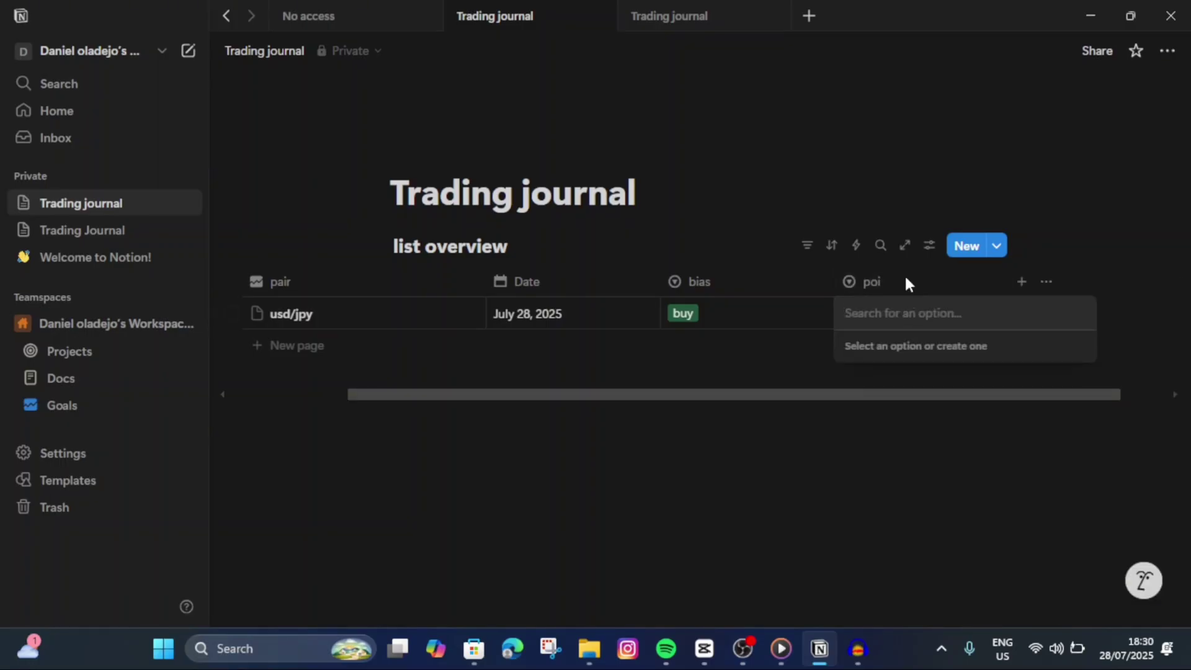
pyautogui.press('Escape')
pyautogui.click(874, 282)
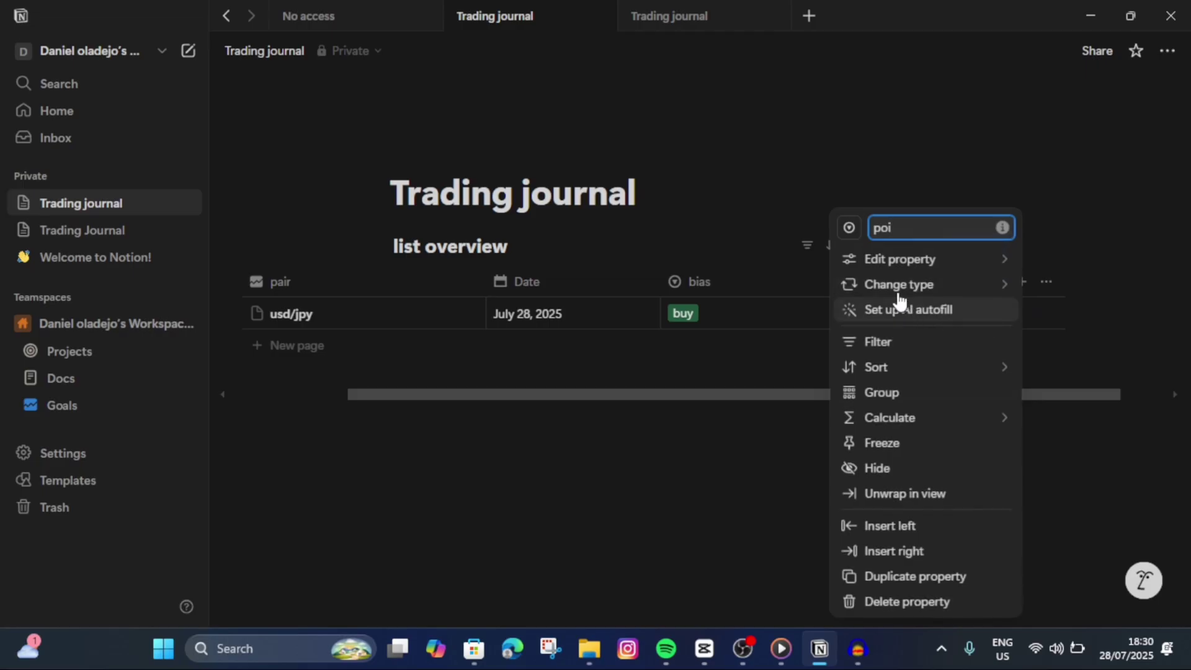
pyautogui.moveTo(912, 258)
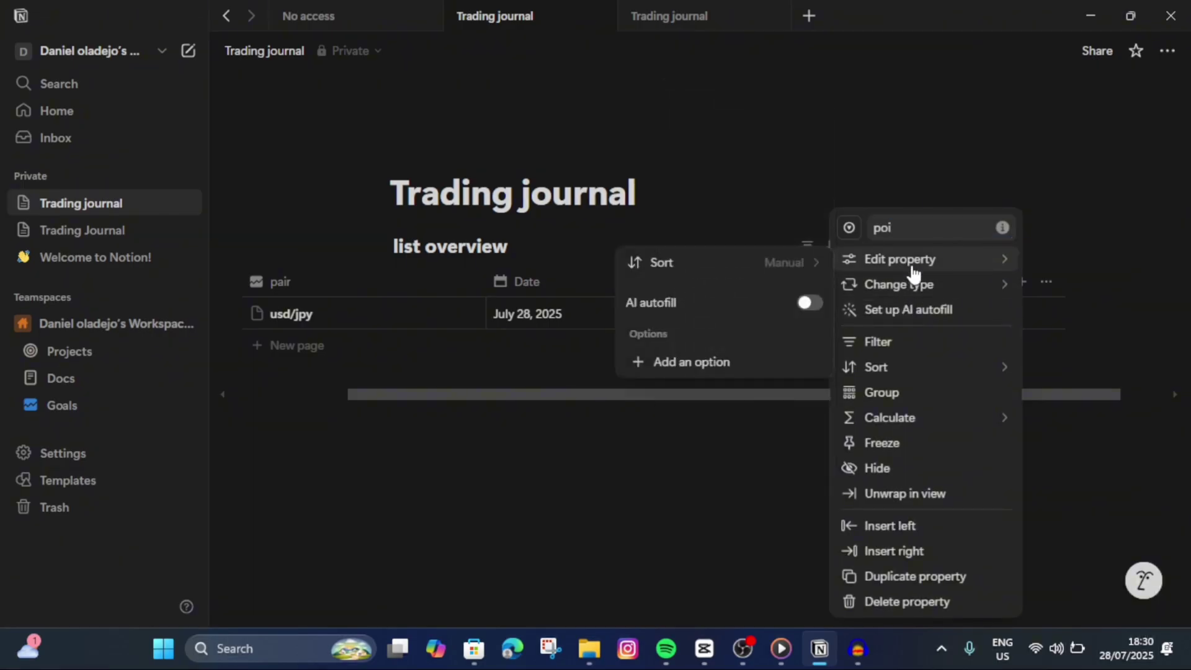
pyautogui.click(733, 361)
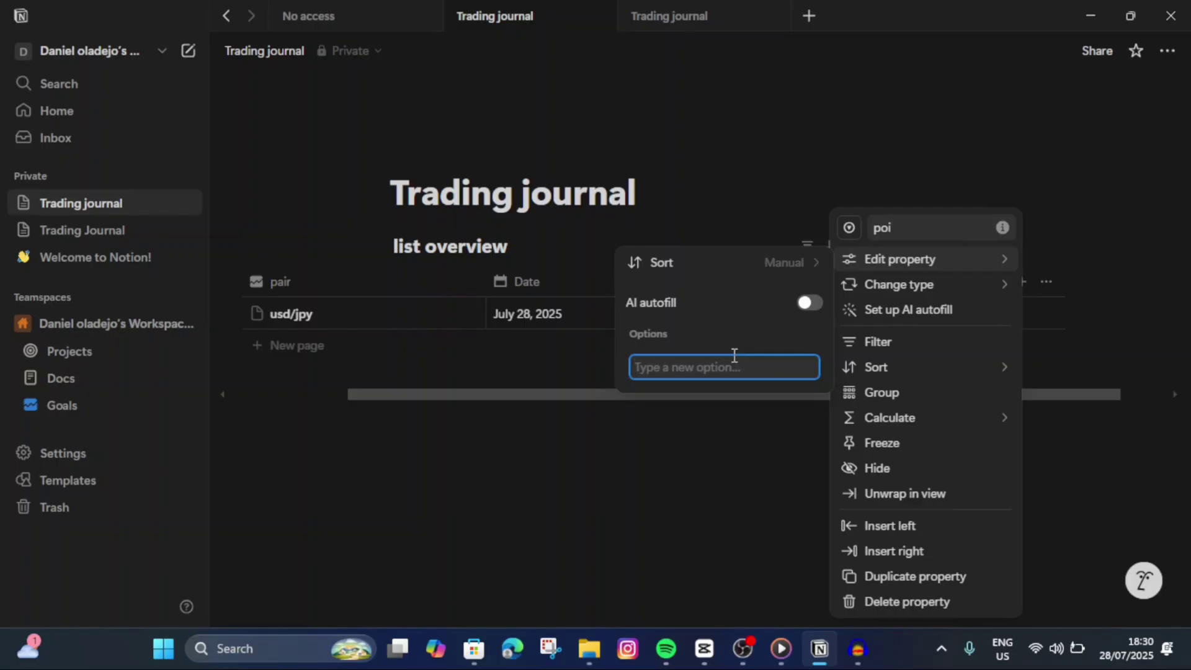
pyautogui.write('mss')
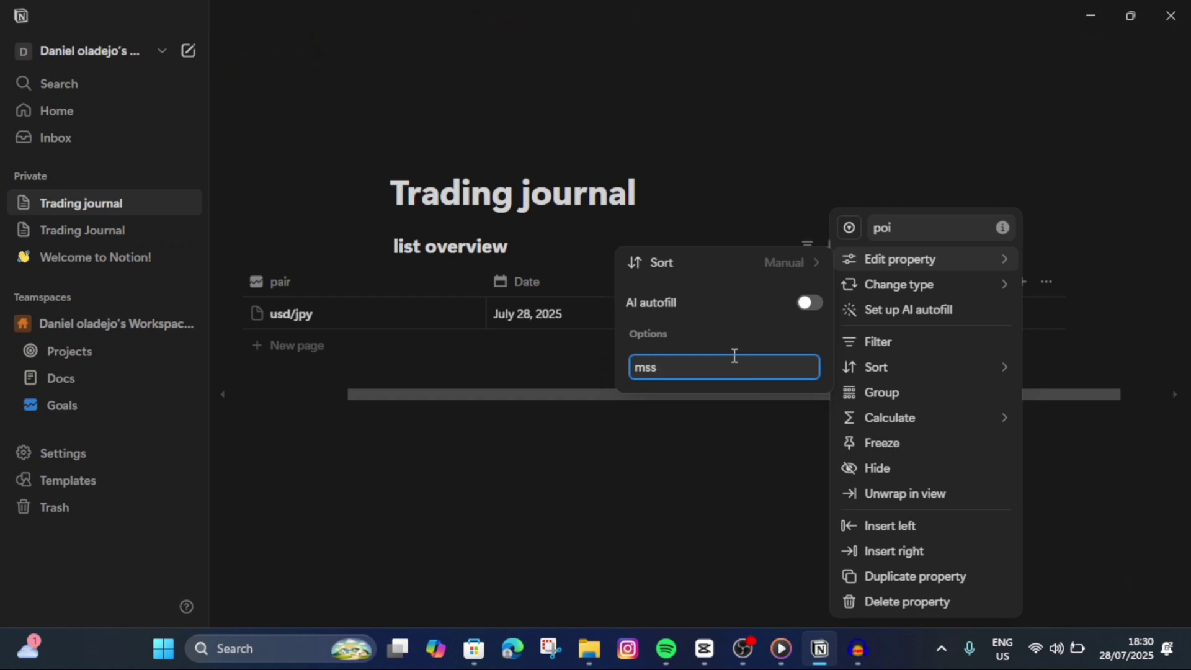
pyautogui.press('Return')
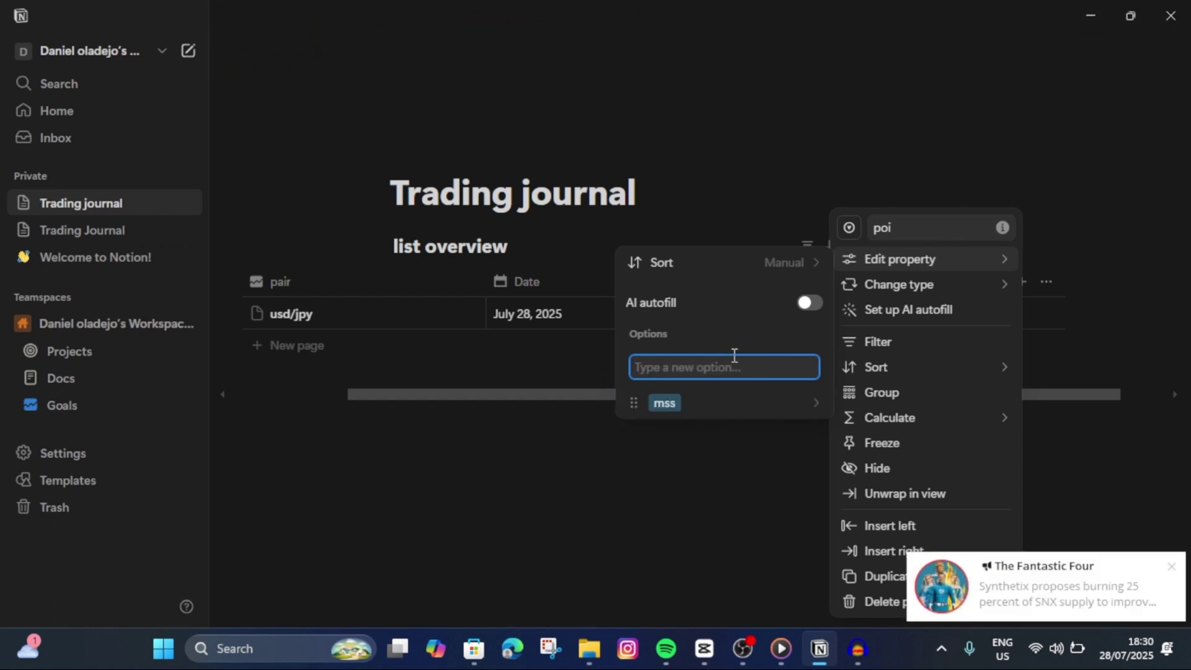
pyautogui.write('bos')
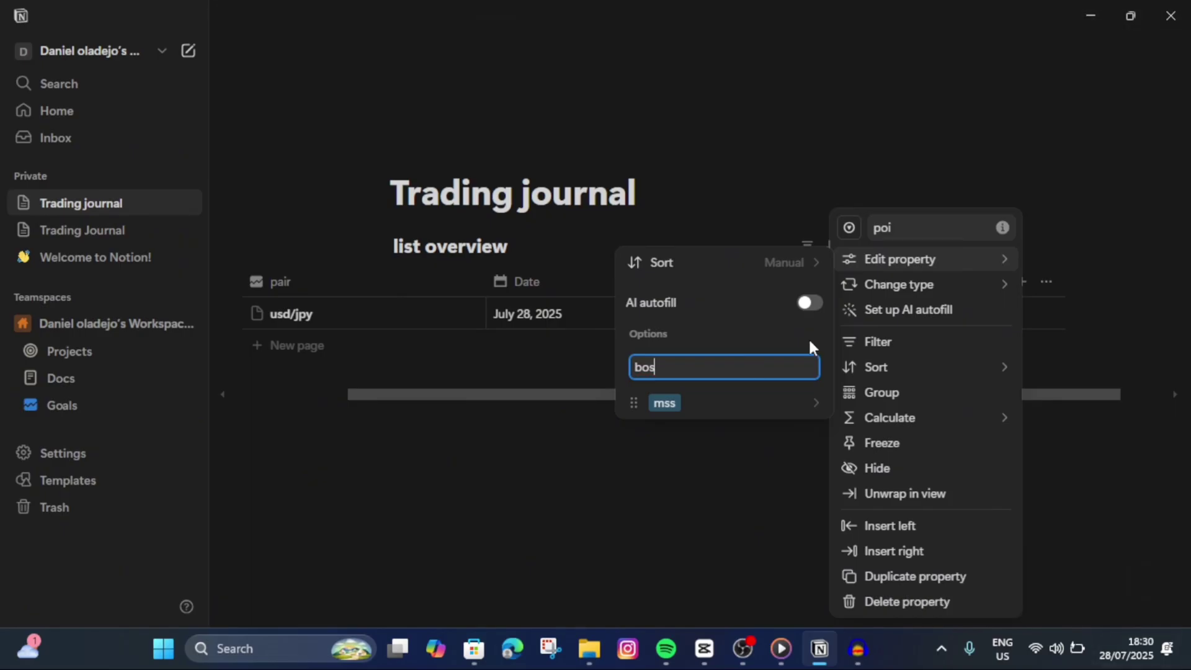
pyautogui.press('Return')
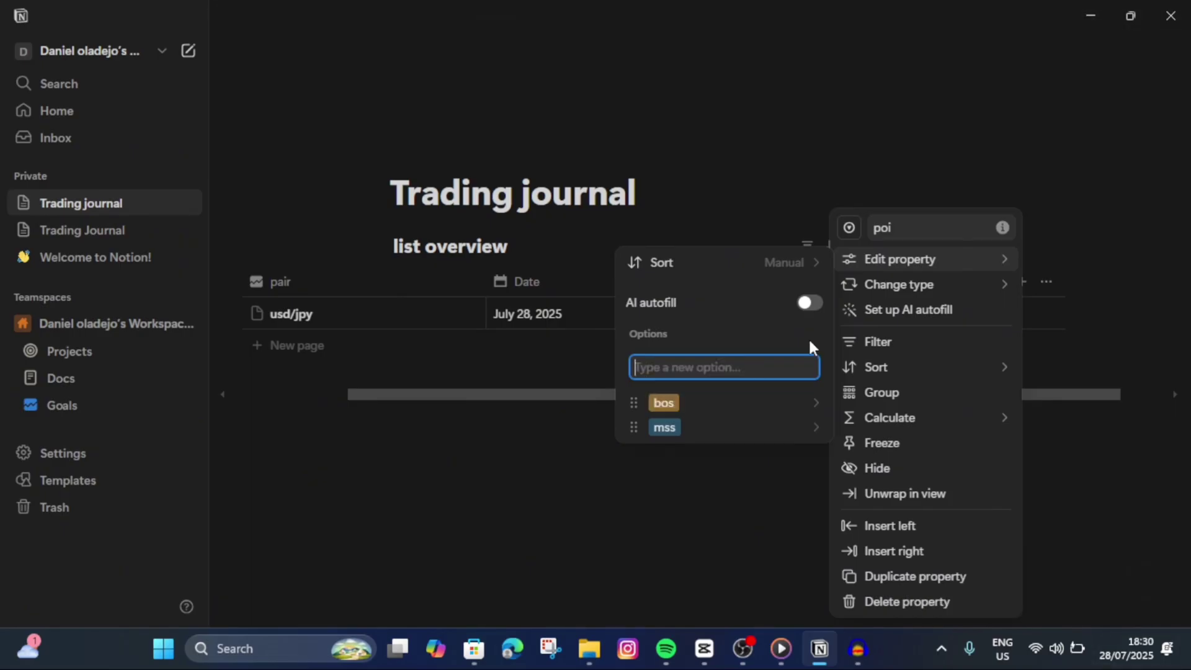
pyautogui.press('Escape')
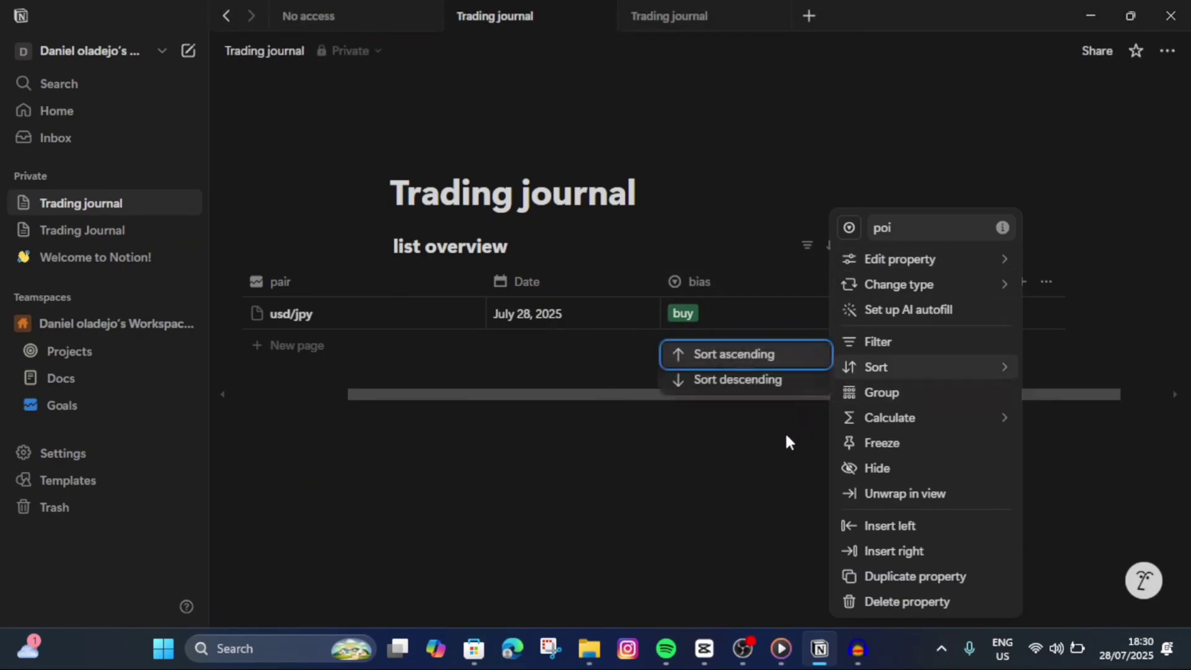
pyautogui.click(774, 385)
# Set the usd/jpy entry's poi to bos.
pyautogui.click(903, 318)
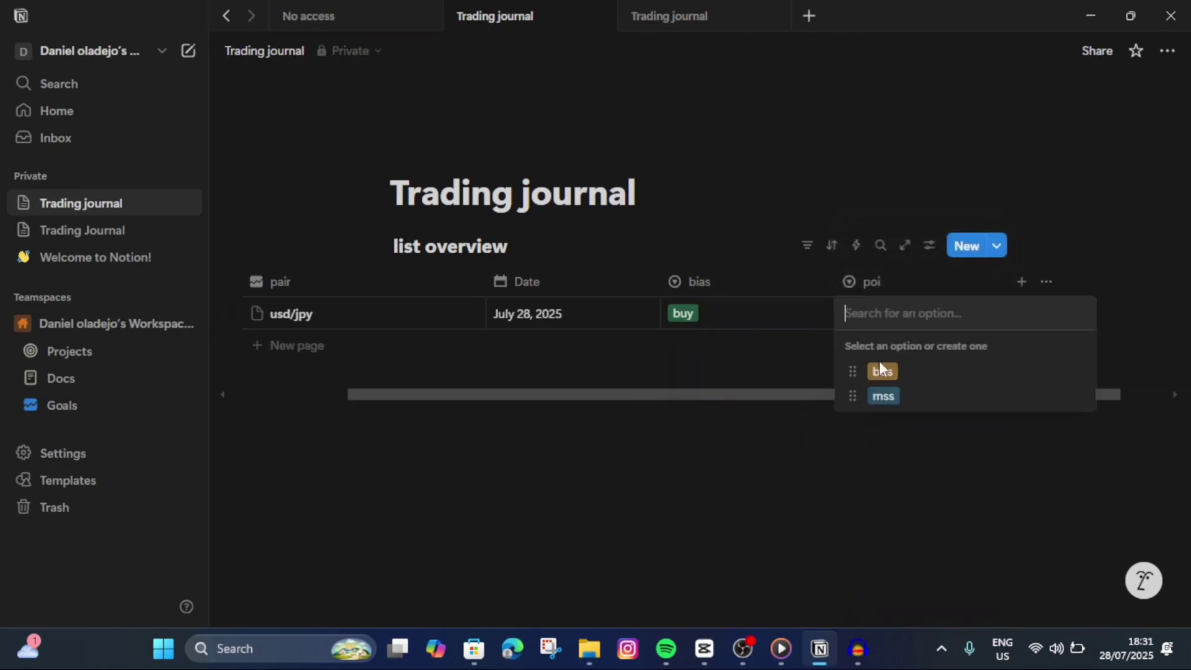
pyautogui.click(884, 373)
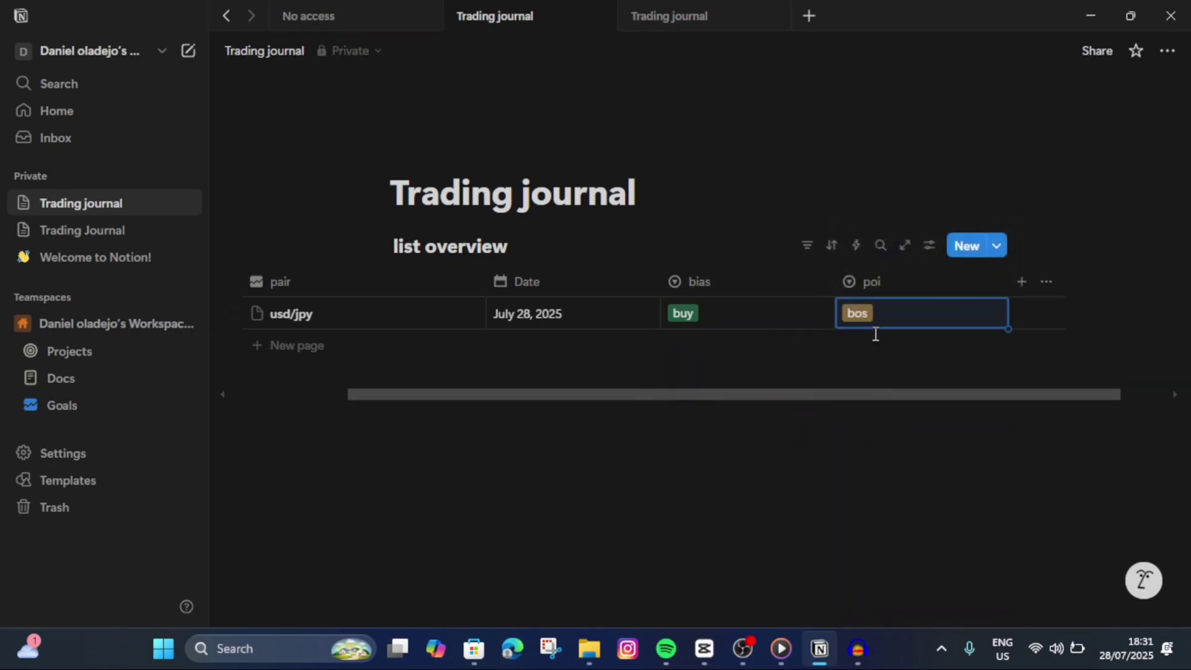
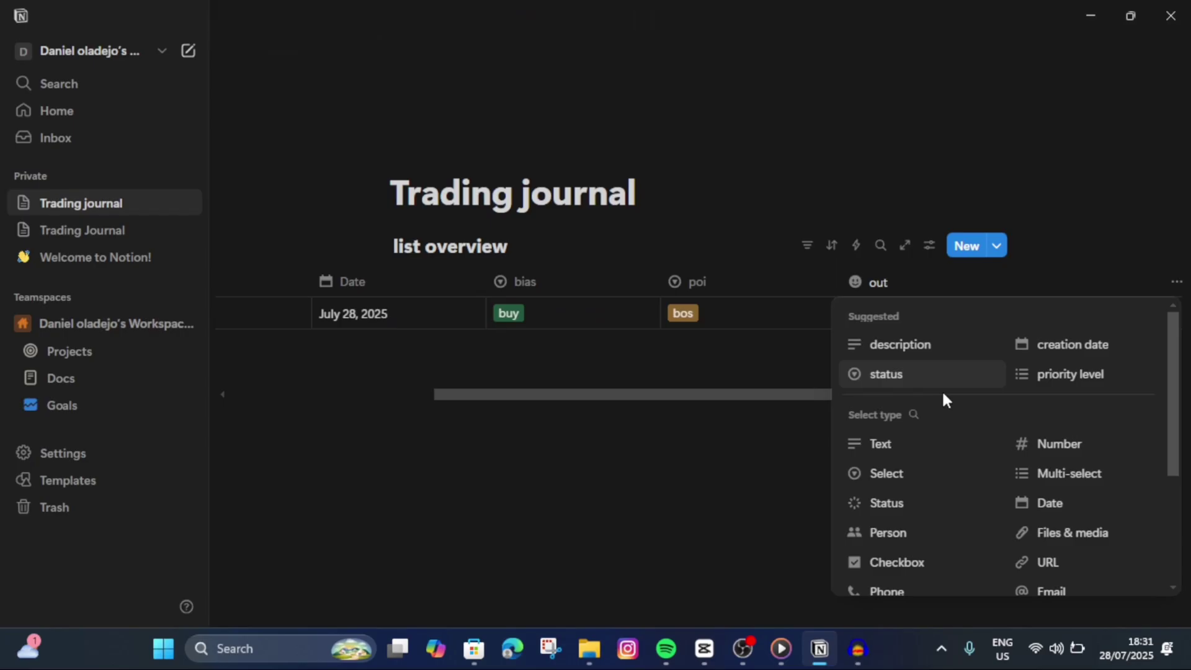
# Add a Select property named "outcome" after the poi column.
pyautogui.write('come')
pyautogui.click(897, 478)
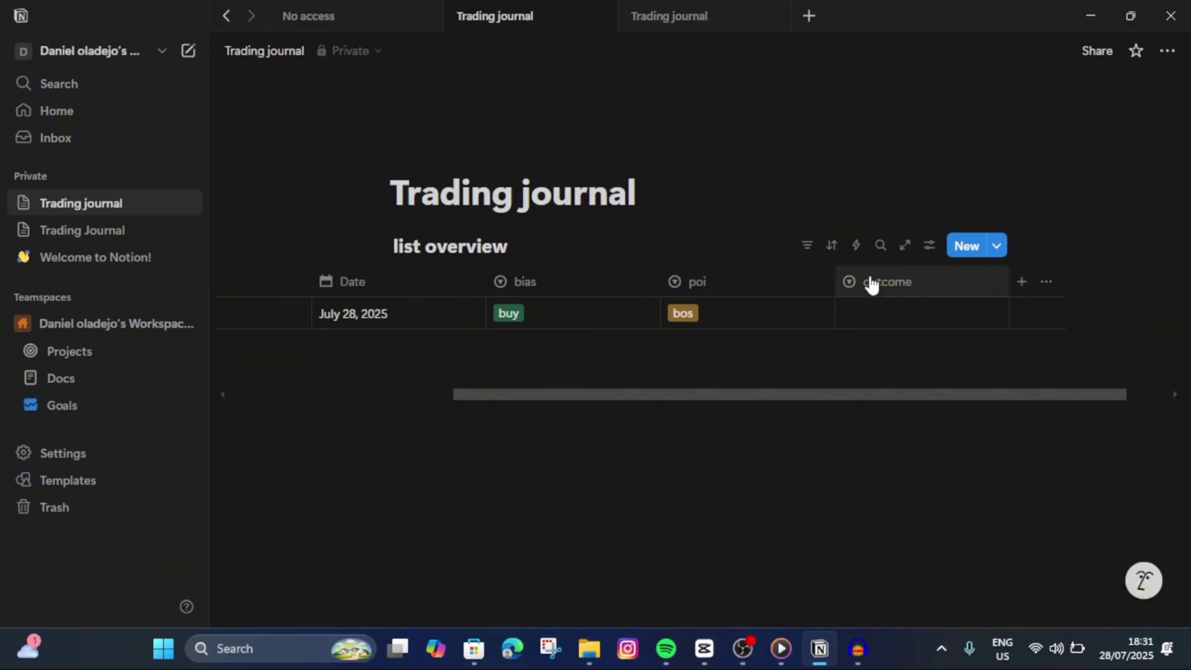
# Add the options "win" and "loss" to the outcome property.
pyautogui.click(902, 282)
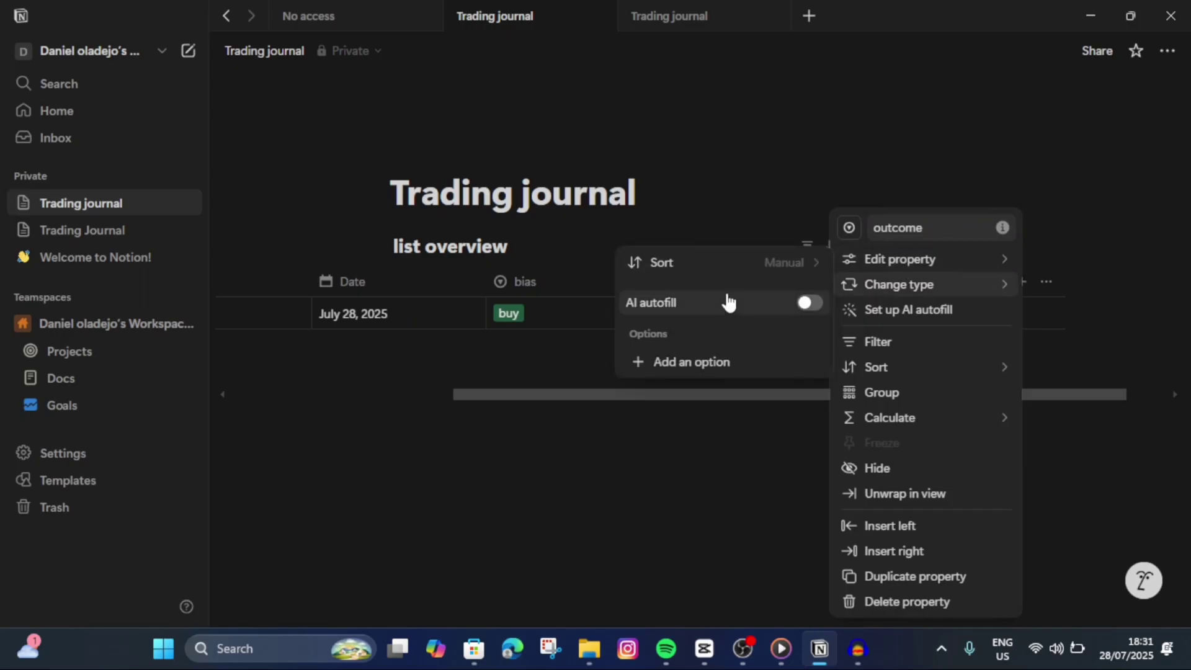
pyautogui.moveTo(899, 284)
pyautogui.moveTo(848, 258)
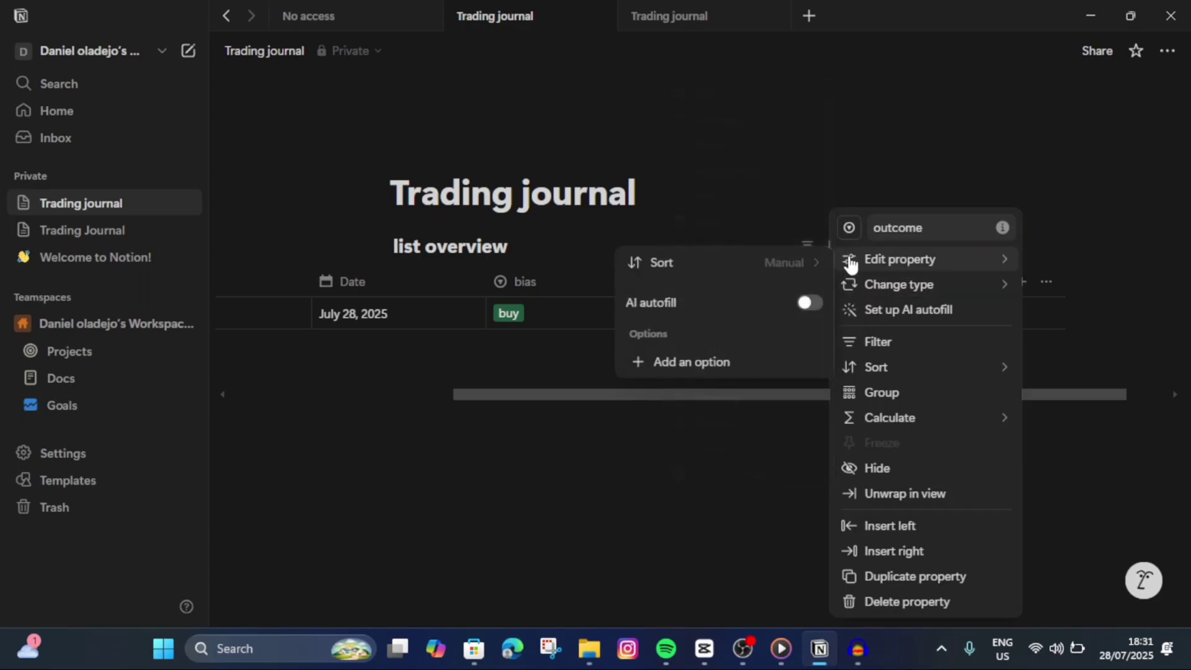
pyautogui.click(734, 369)
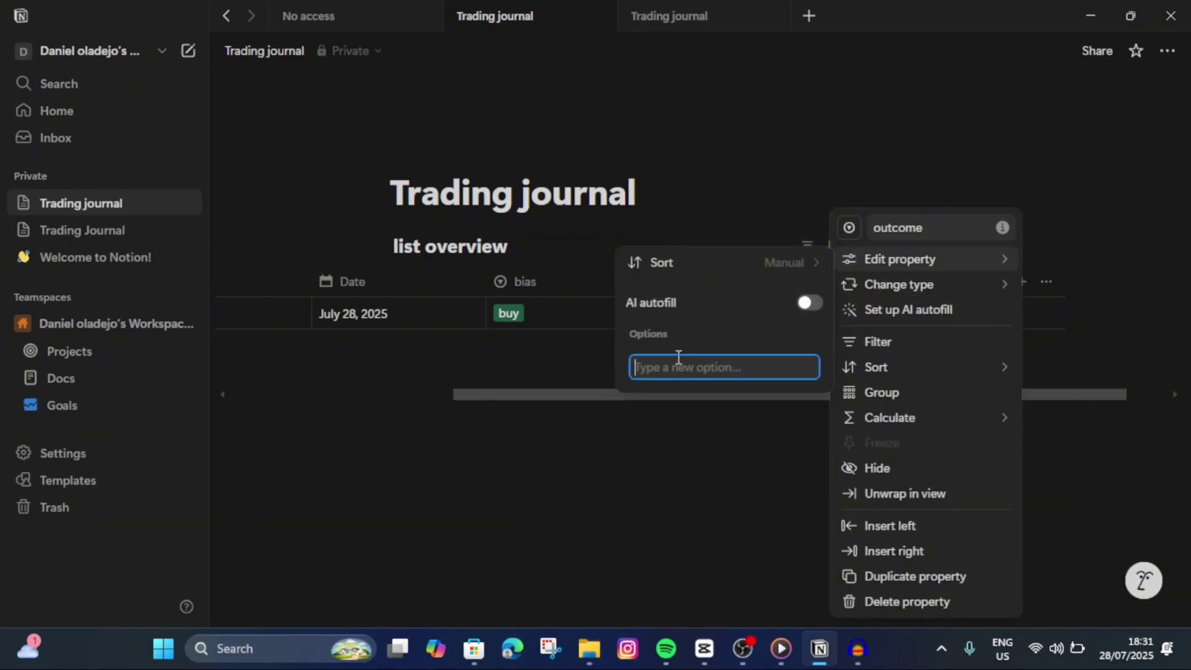
pyautogui.write('win')
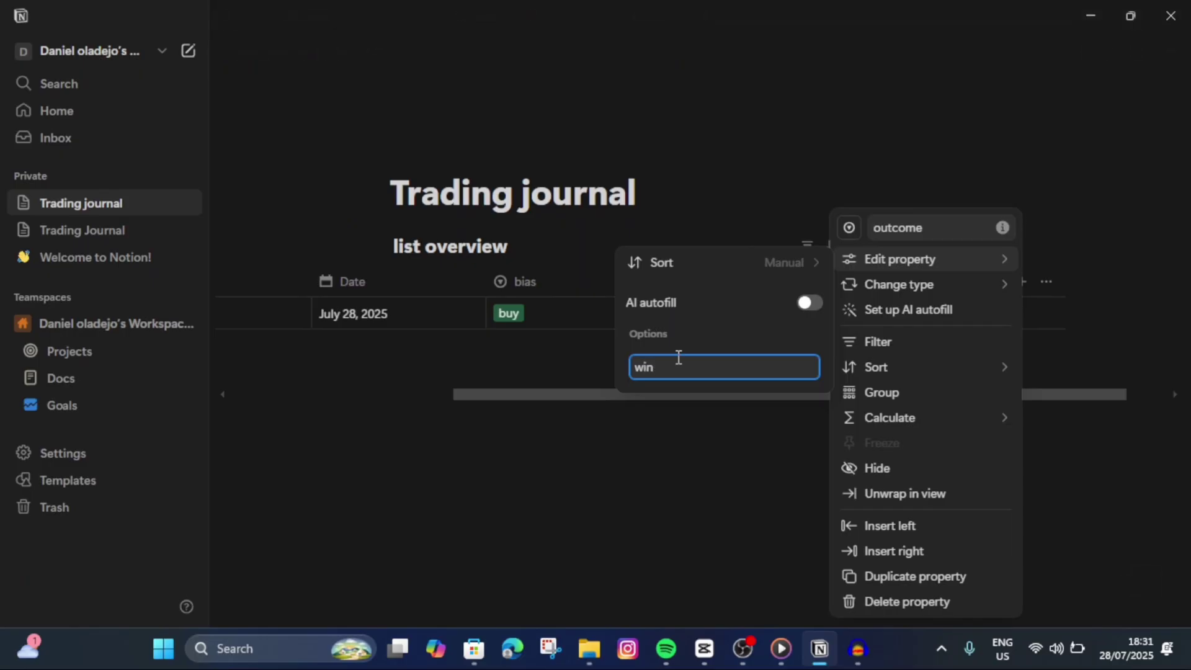
pyautogui.press('Return')
pyautogui.write('loss')
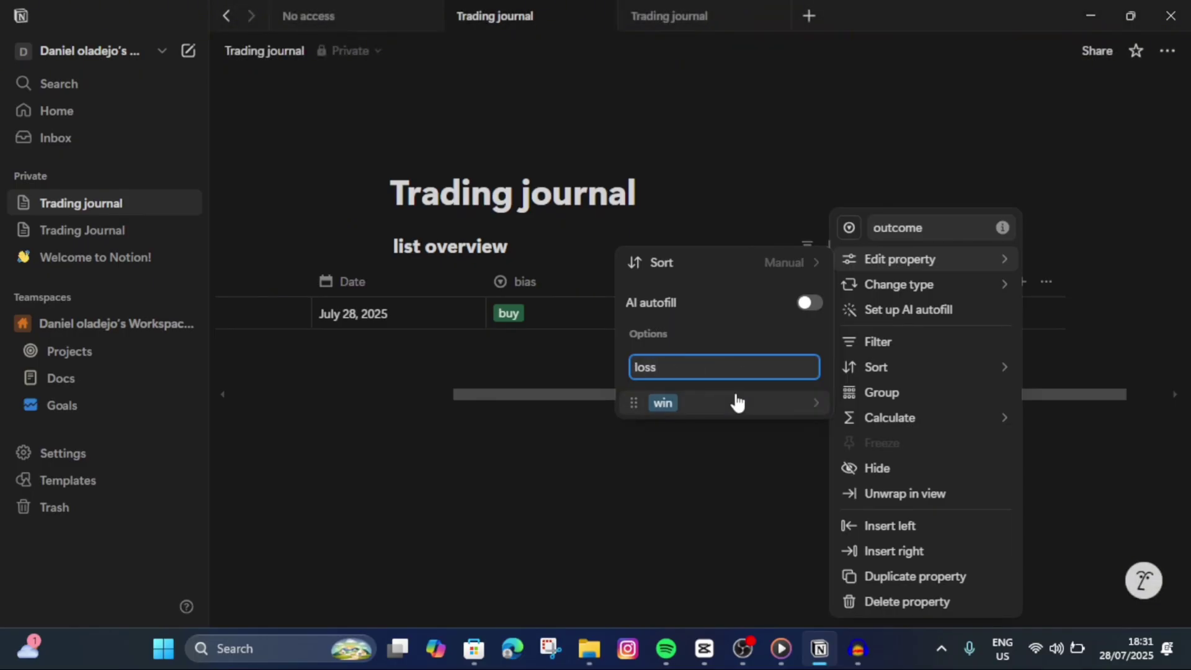
pyautogui.press('Return')
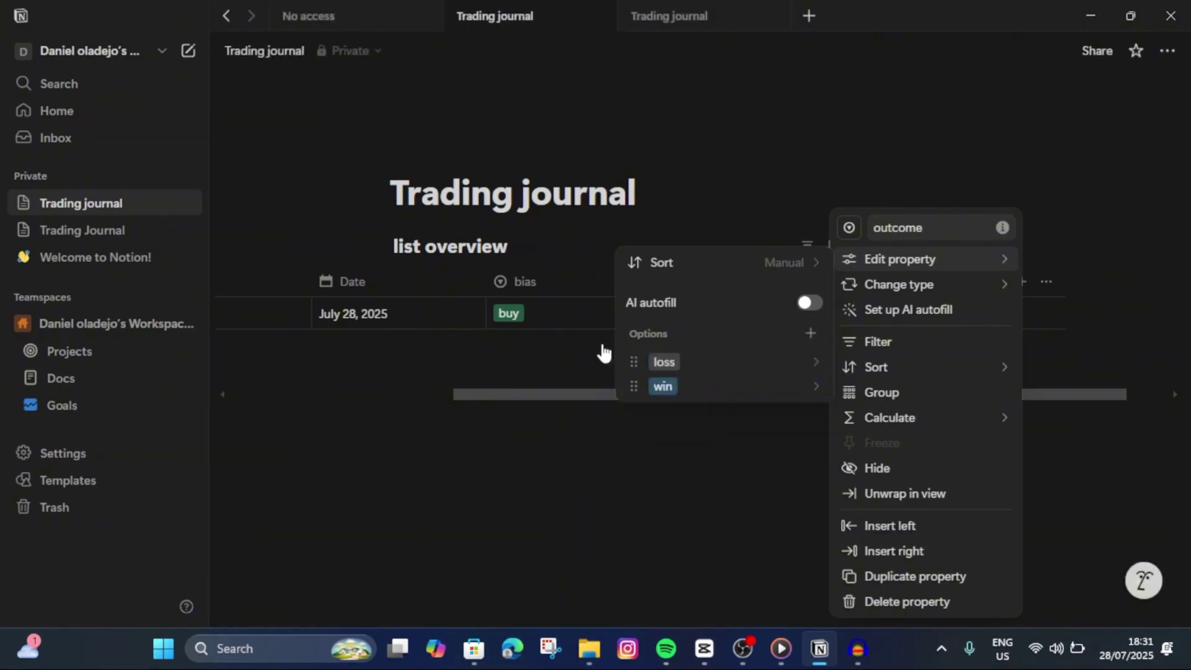
# Colour the outcome property's loss option red and its win option green.
pyautogui.click(633, 363)
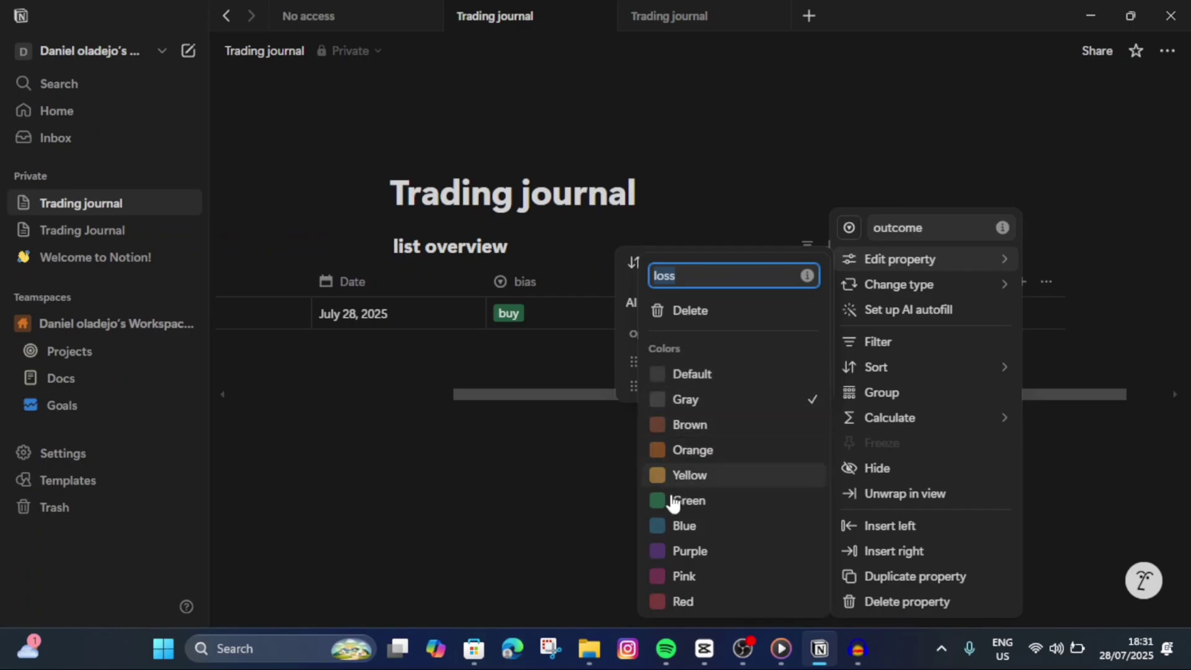
pyautogui.click(676, 600)
pyautogui.click(627, 378)
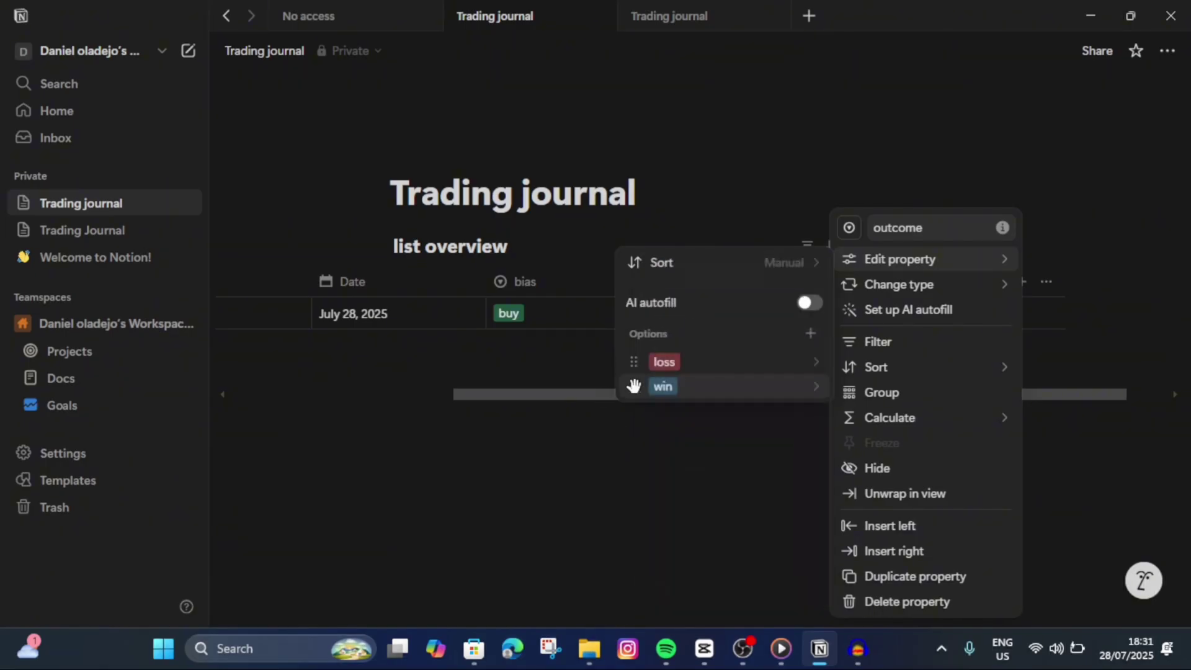
pyautogui.click(633, 385)
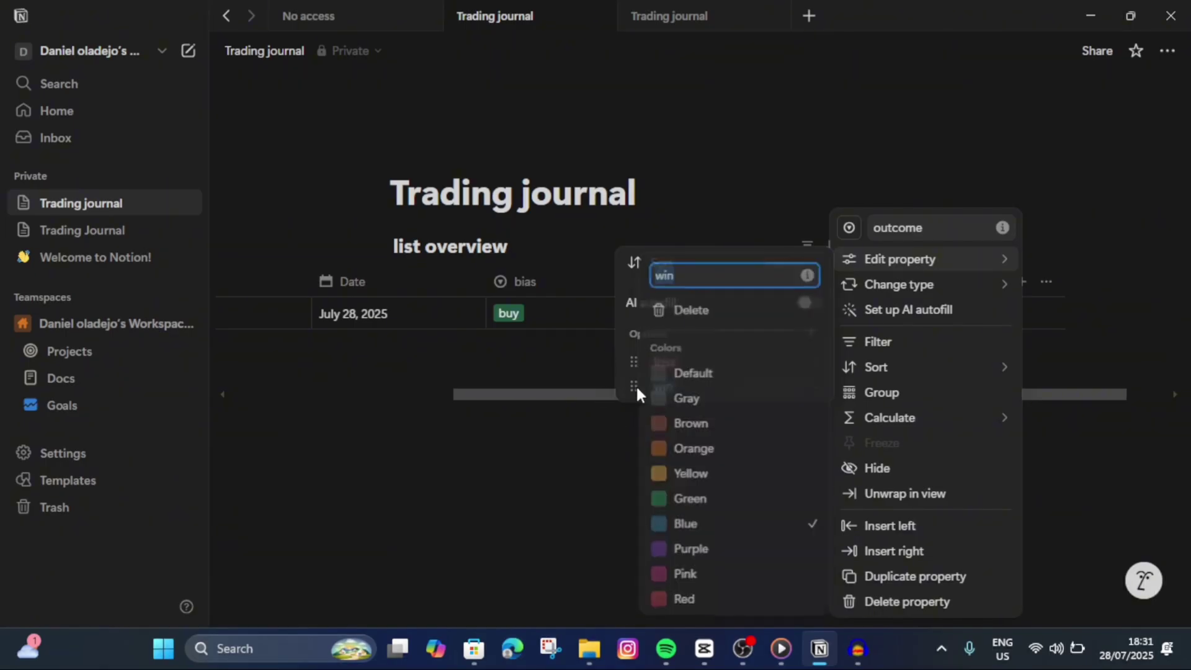
pyautogui.click(688, 498)
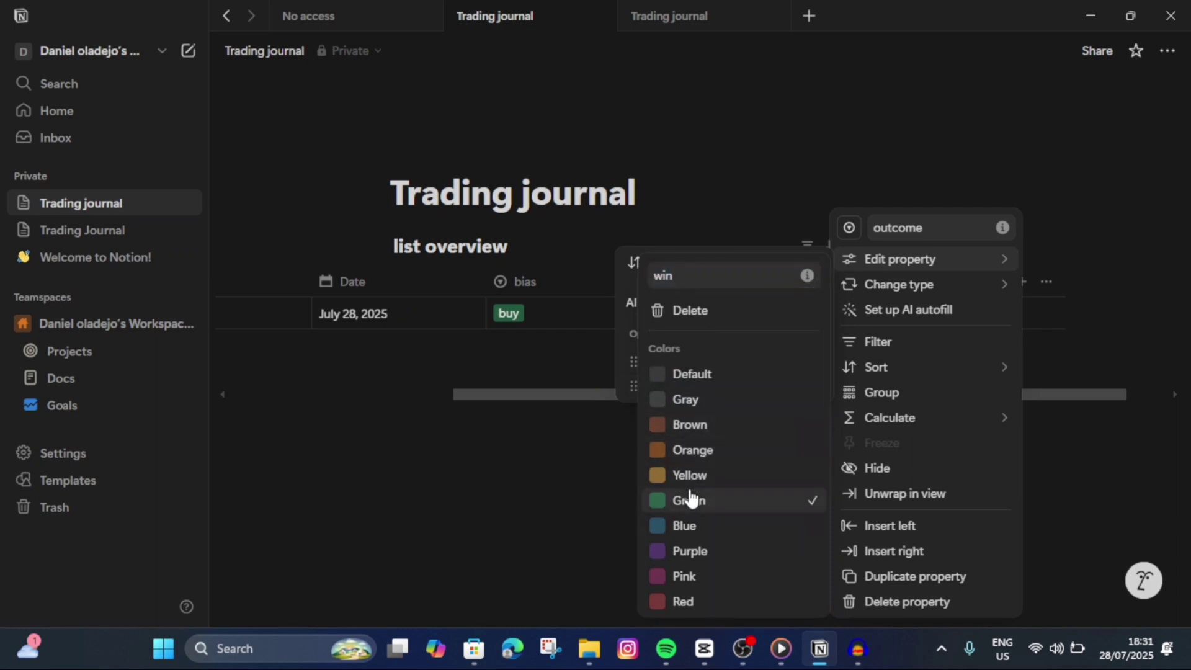
pyautogui.click(628, 370)
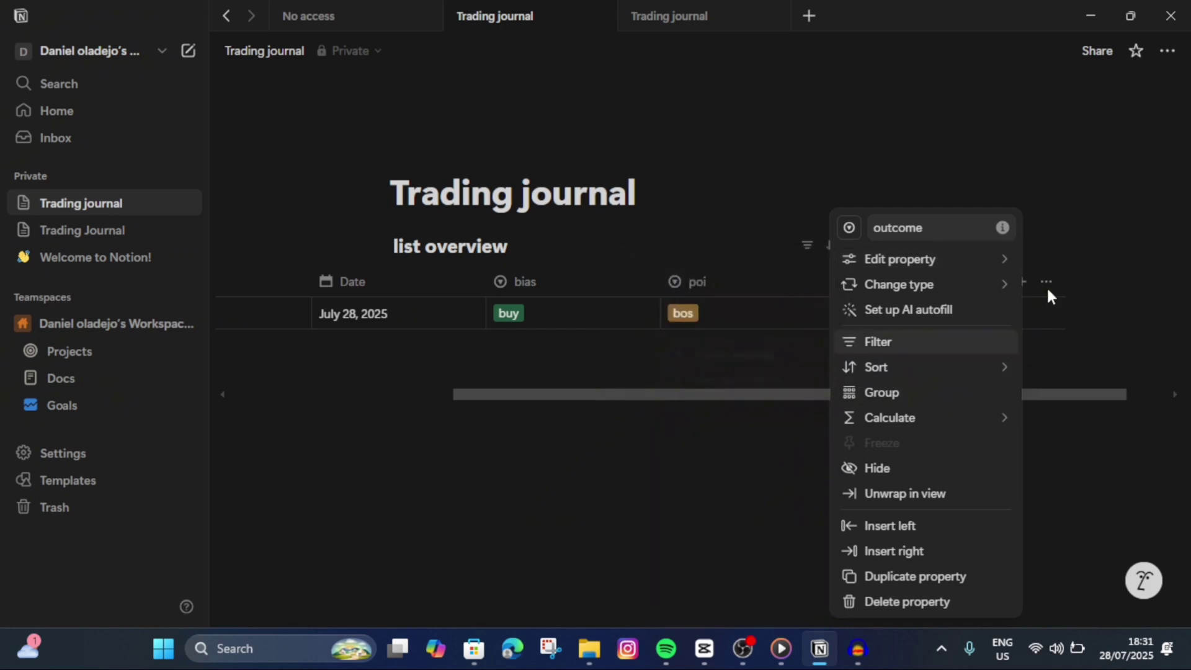
pyautogui.click(1085, 249)
# Set the July 28, 2025 entry's outcome to loss.
pyautogui.click(921, 312)
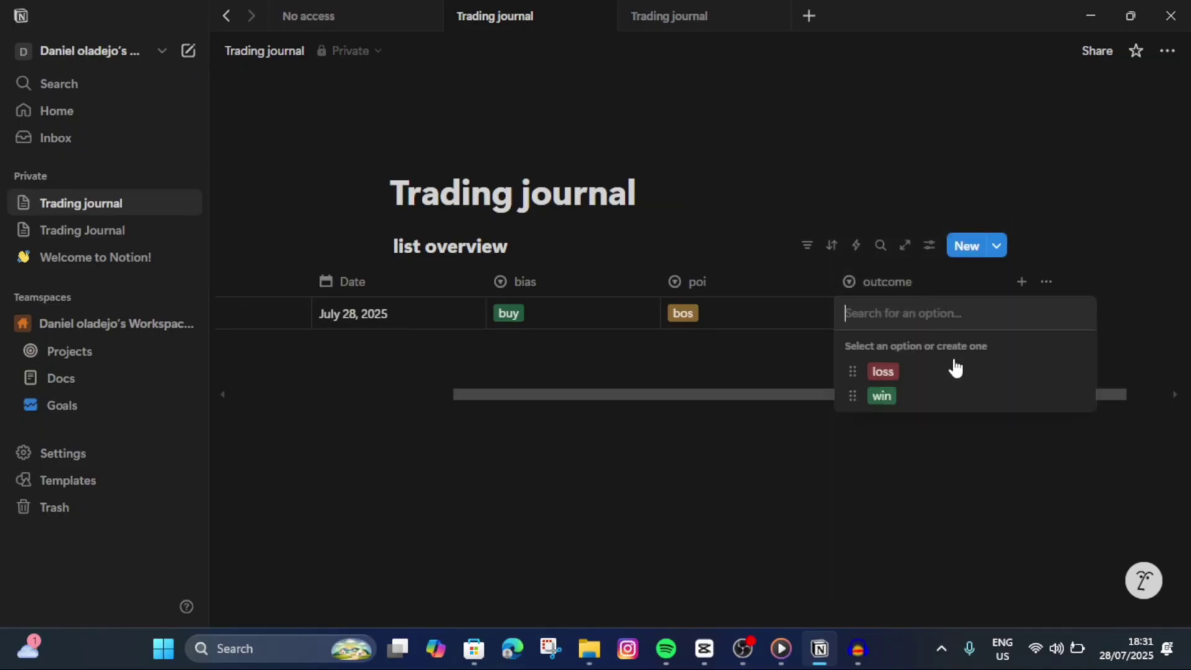
pyautogui.click(923, 374)
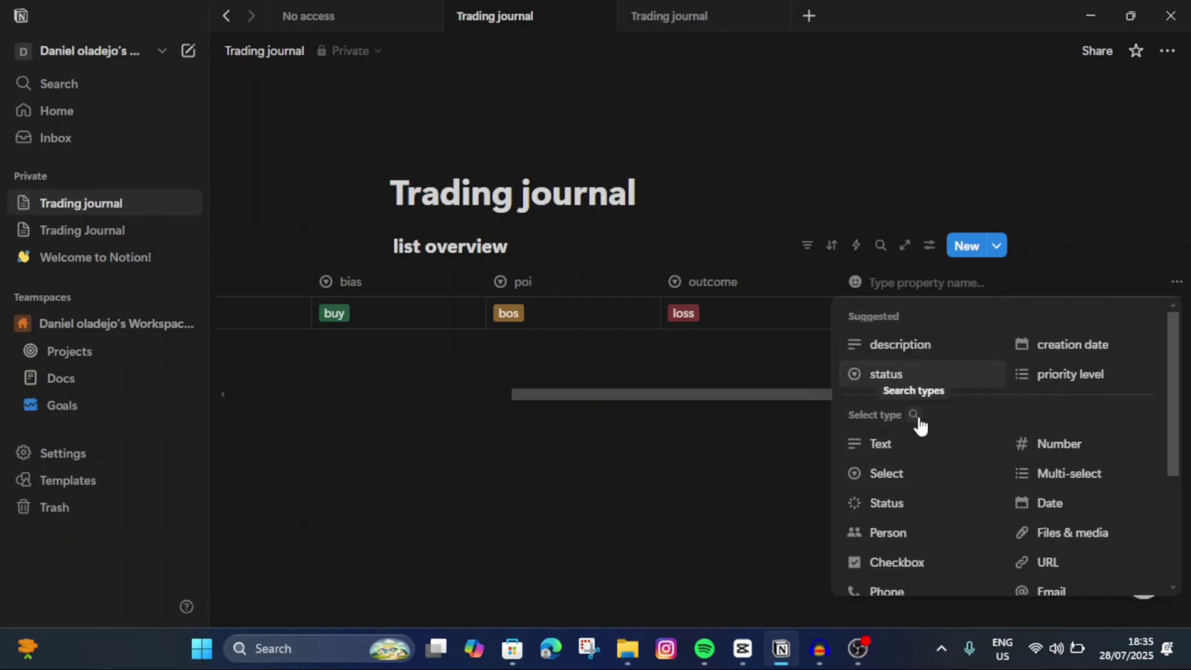
# Add a Select property named "risk to reward" after the outcome column.
pyautogui.click(886, 473)
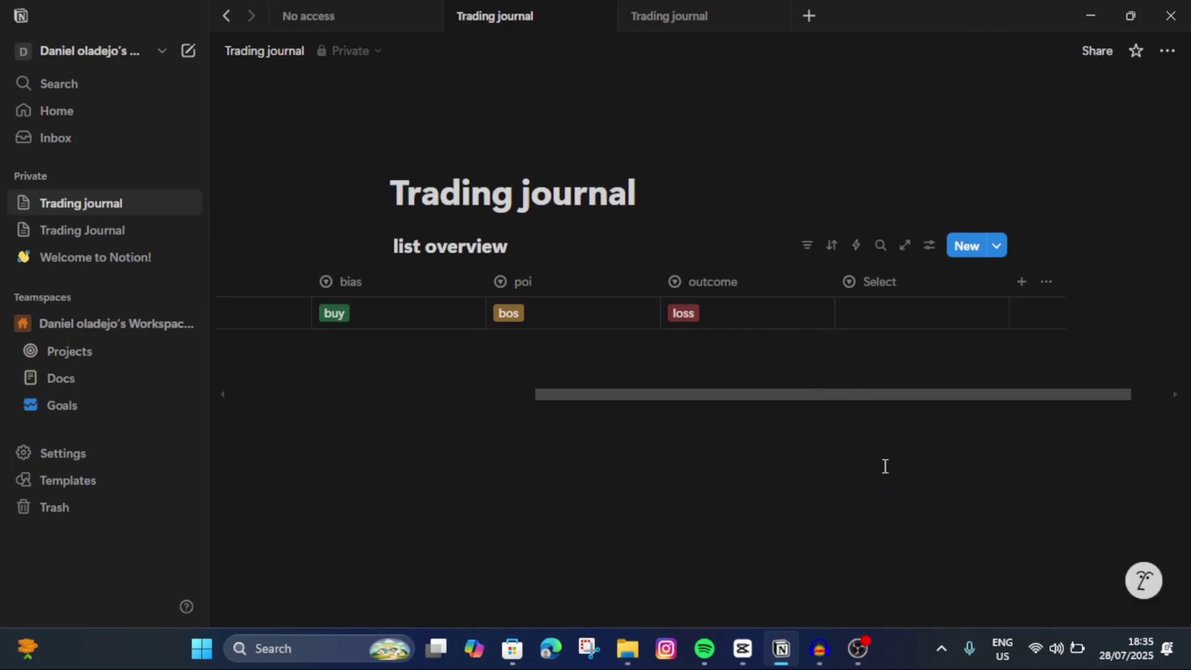
pyautogui.click(872, 282)
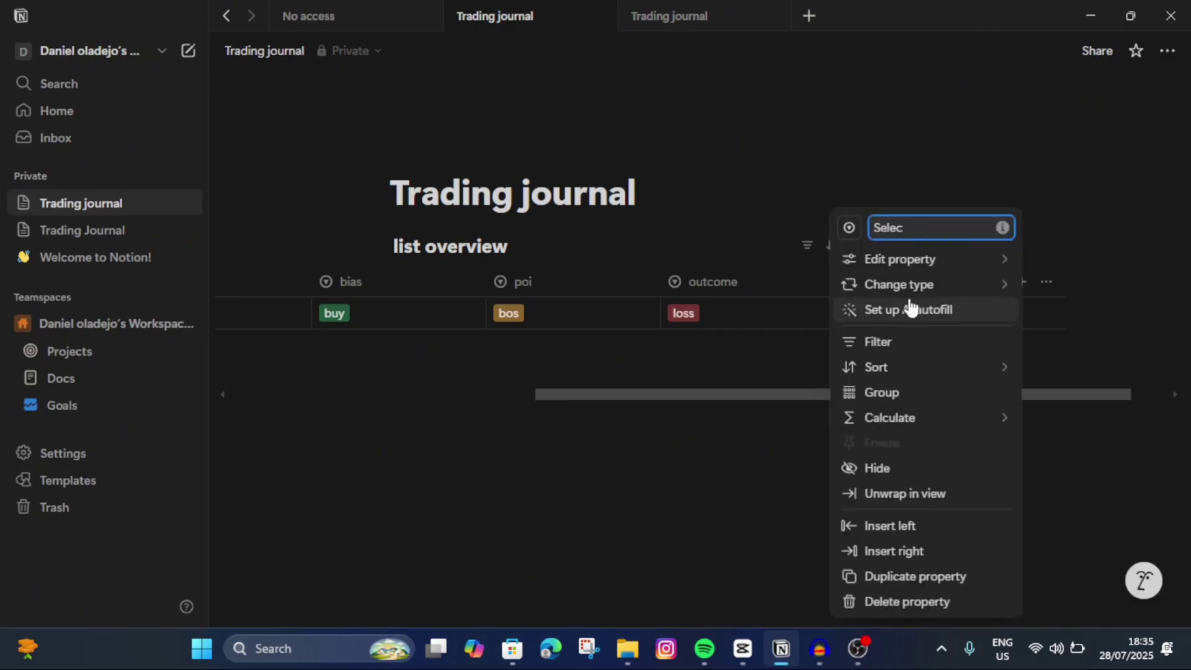
pyautogui.press('BackSpace')
pyautogui.press('BackSpace')
pyautogui.press('BackSpace')
pyautogui.press('BackSpace')
pyautogui.press('BackSpace')
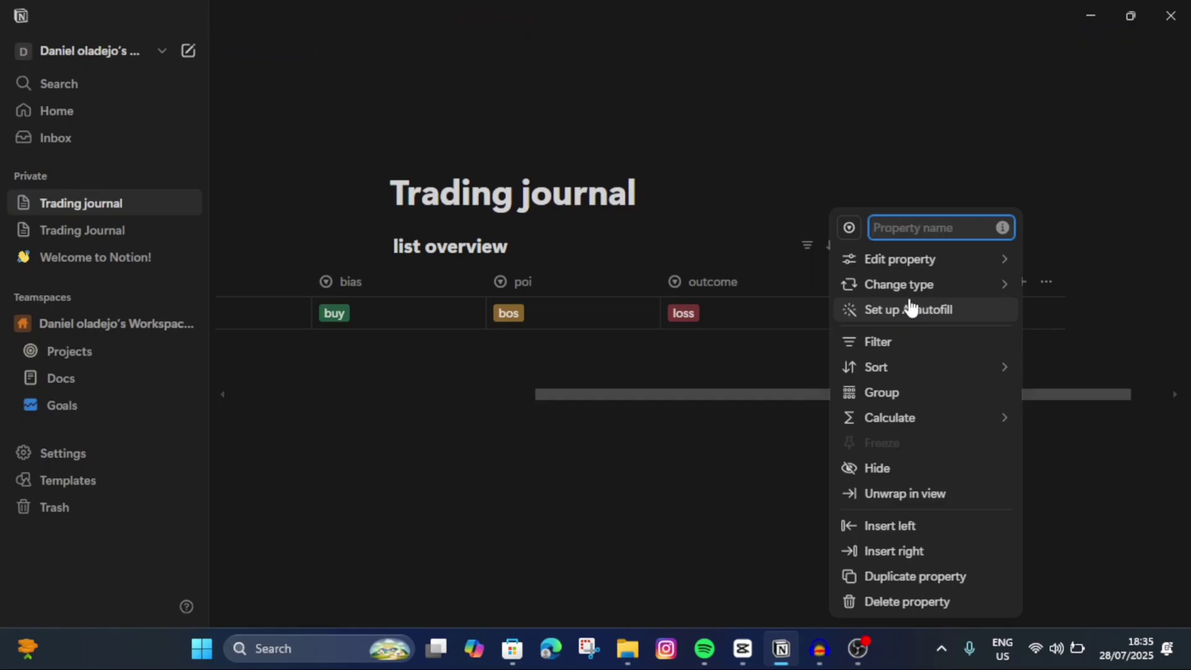
pyautogui.write('r')
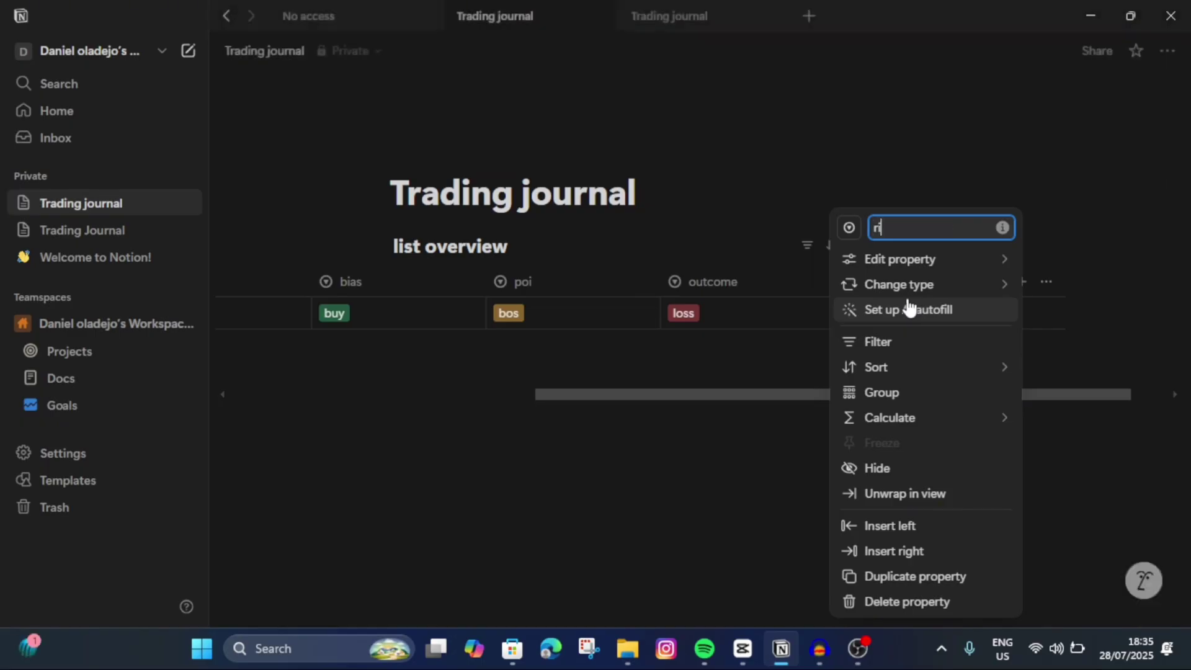
pyautogui.write('isk t')
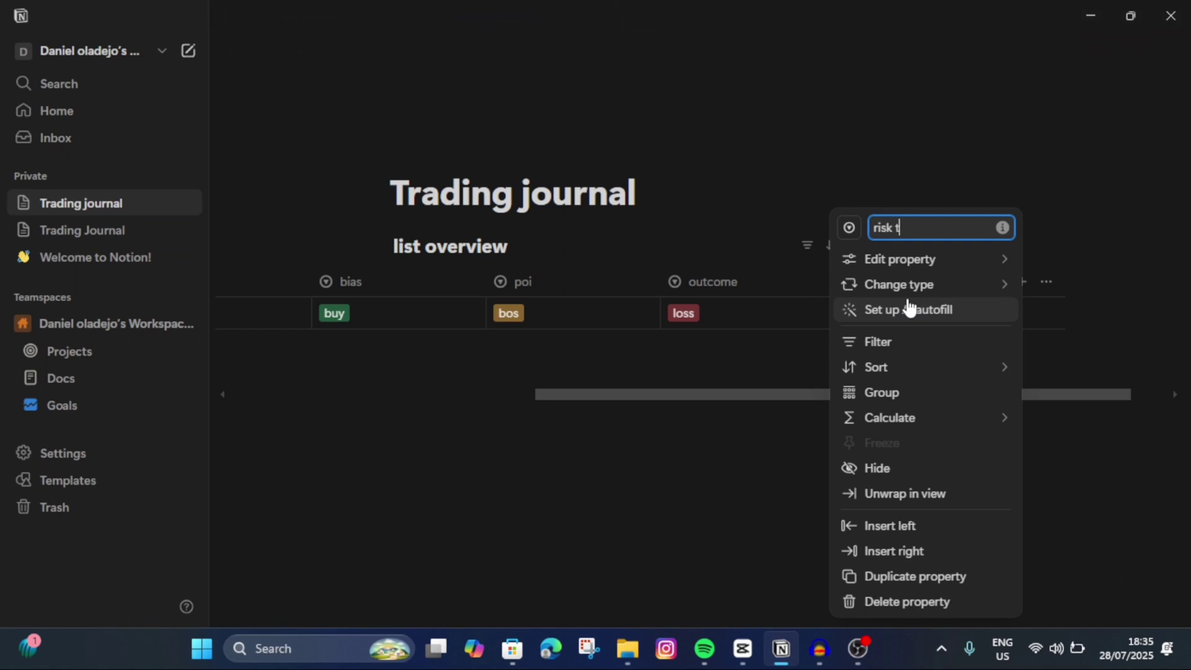
pyautogui.write('o rewrd')
pyautogui.click(862, 280)
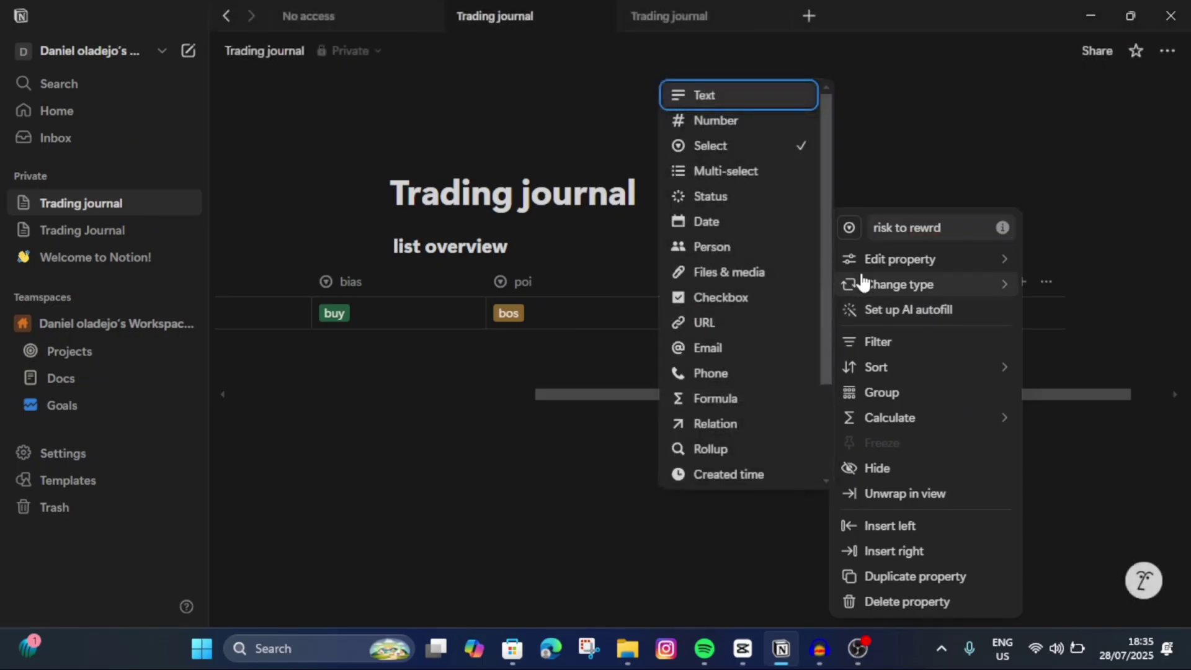
pyautogui.click(960, 227)
pyautogui.press('BackSpace')
pyautogui.press('BackSpace')
pyautogui.write('a')
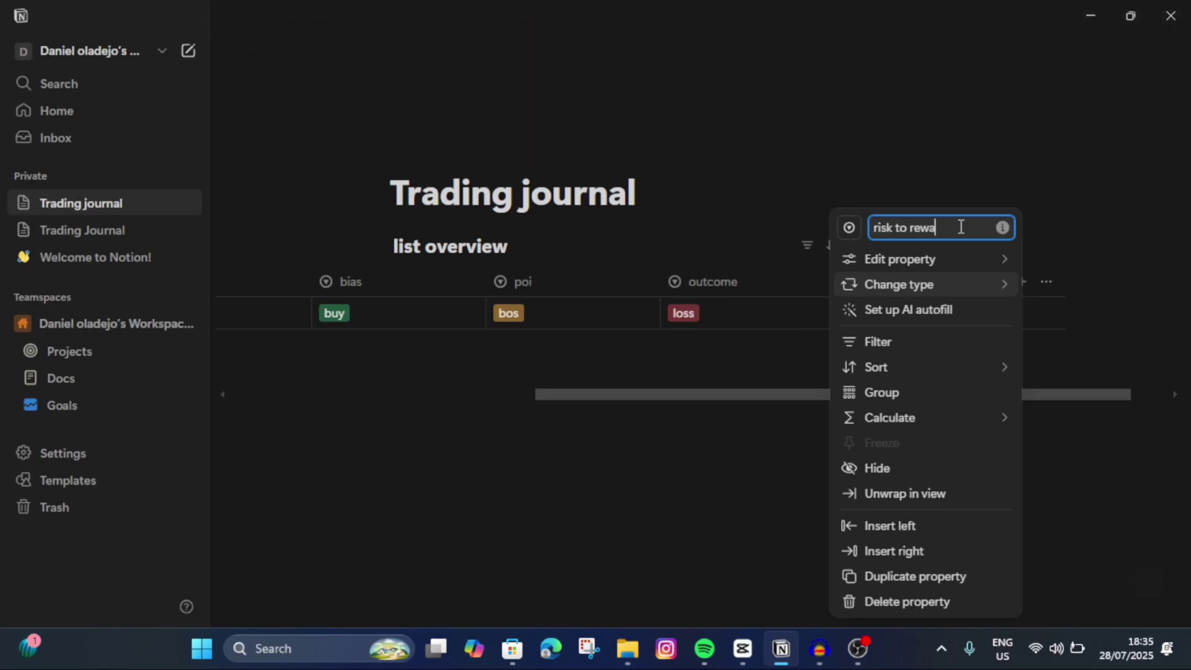
pyautogui.write('rd')
# Add the options "1-3", "1-4", "1-5" and "1-6" to the risk to reward property.
pyautogui.moveTo(967, 263)
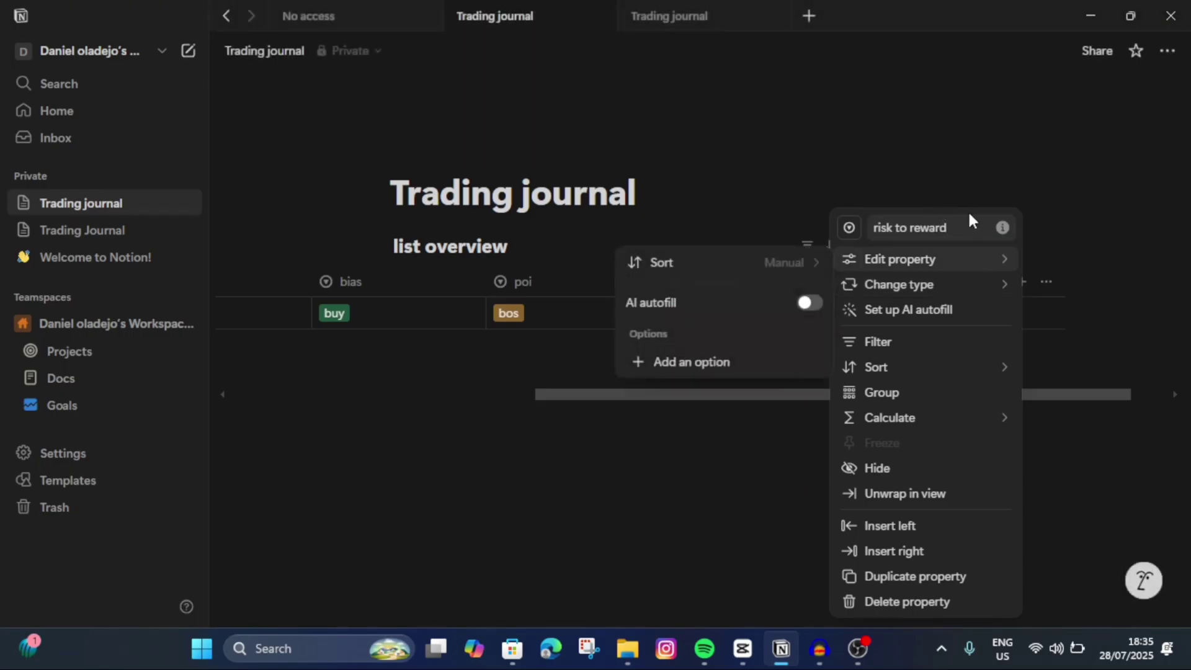
pyautogui.click(880, 284)
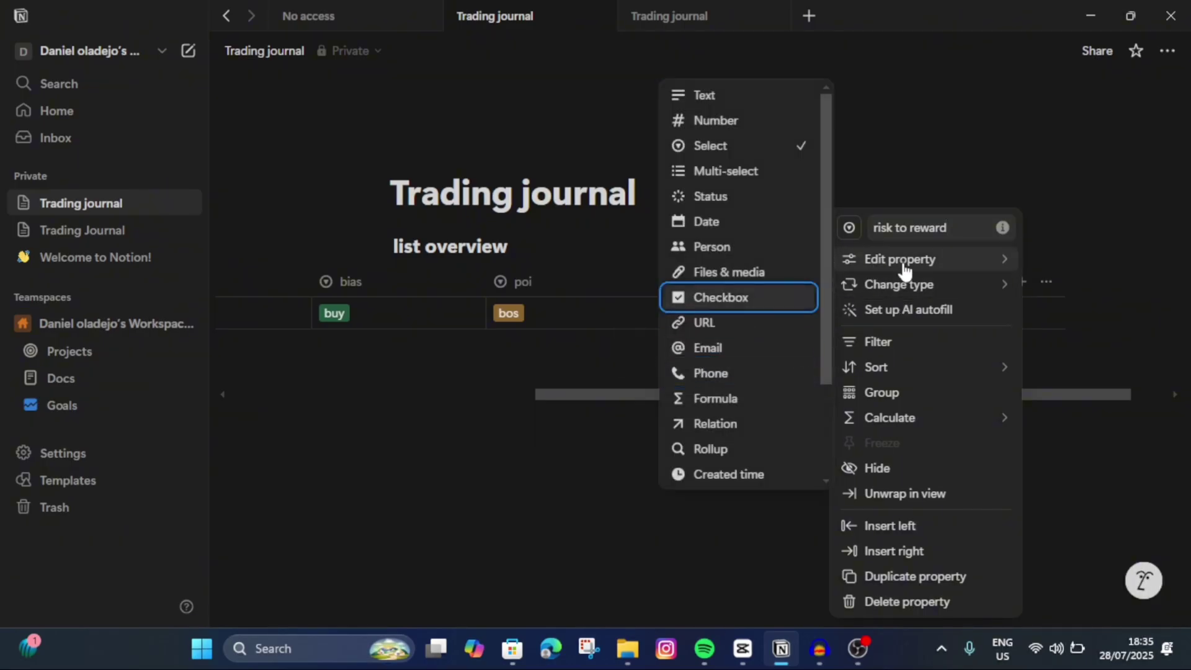
pyautogui.moveTo(856, 263)
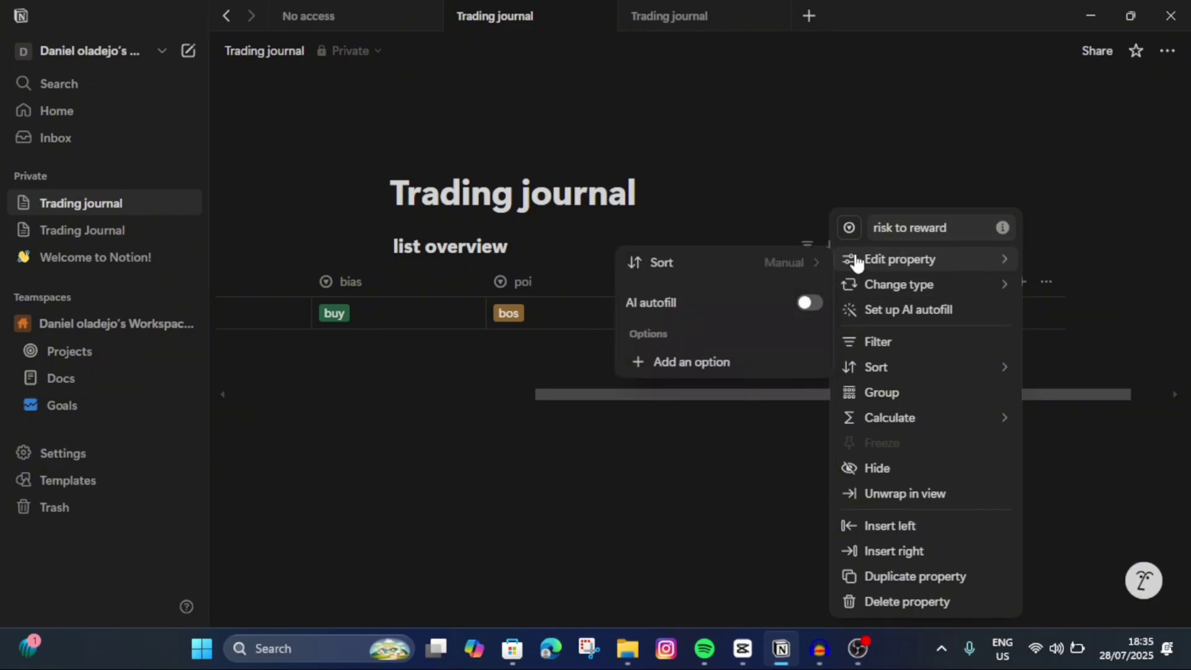
pyautogui.click(752, 364)
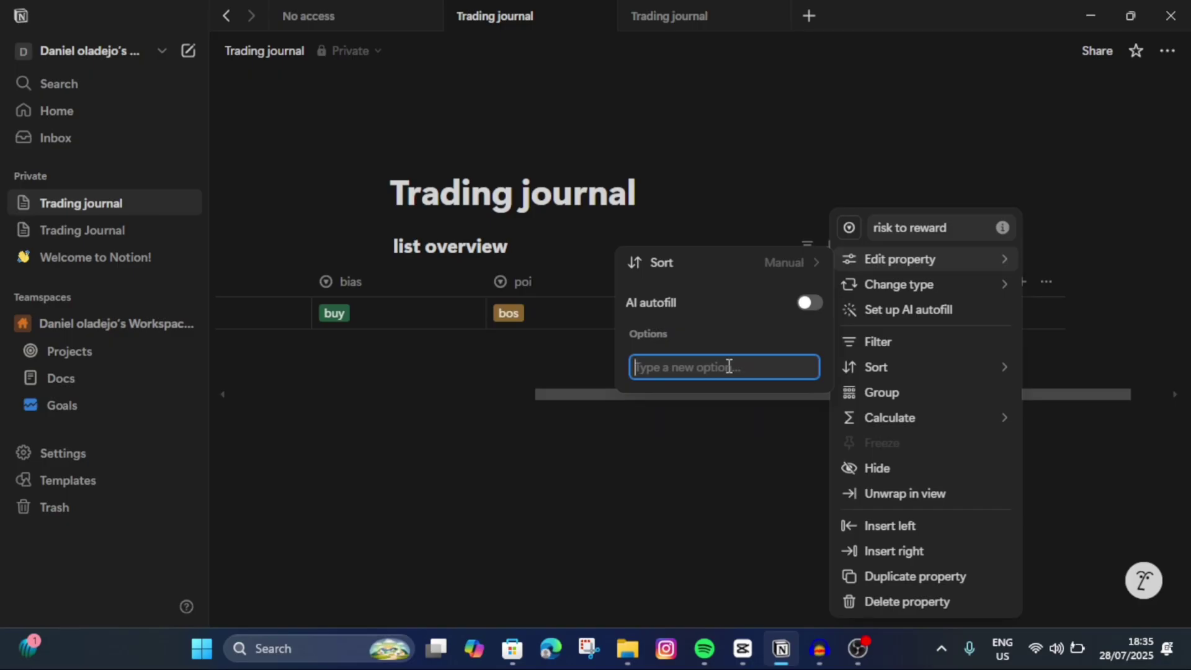
pyautogui.write('1')
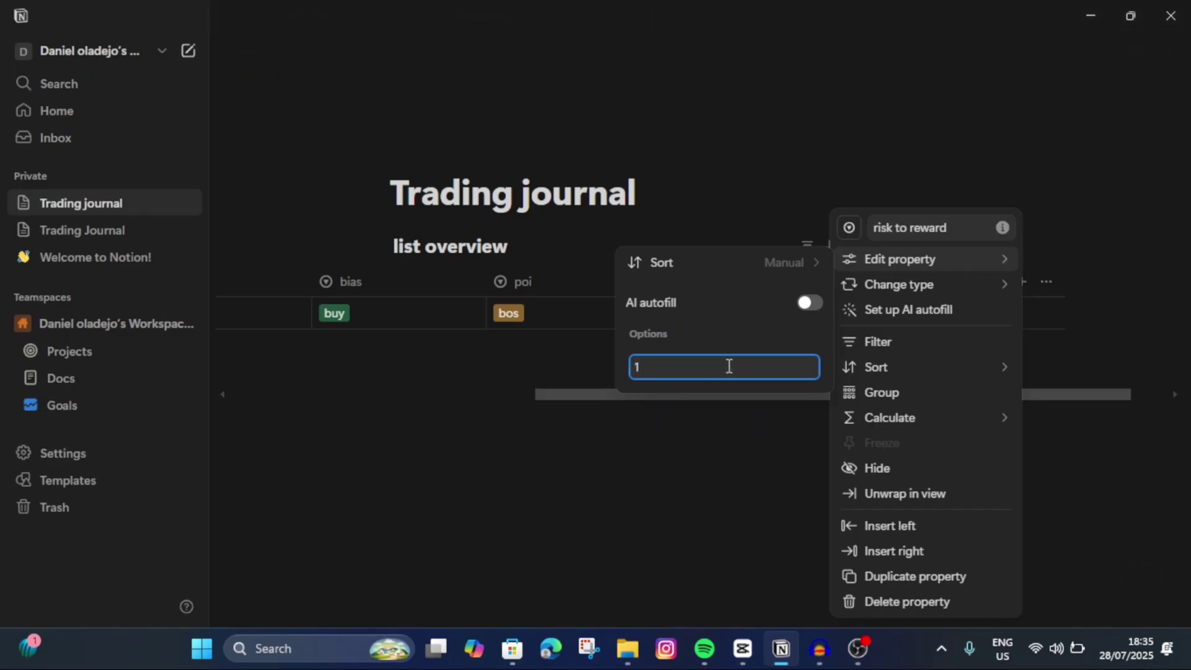
pyautogui.write('-3')
pyautogui.press('Return')
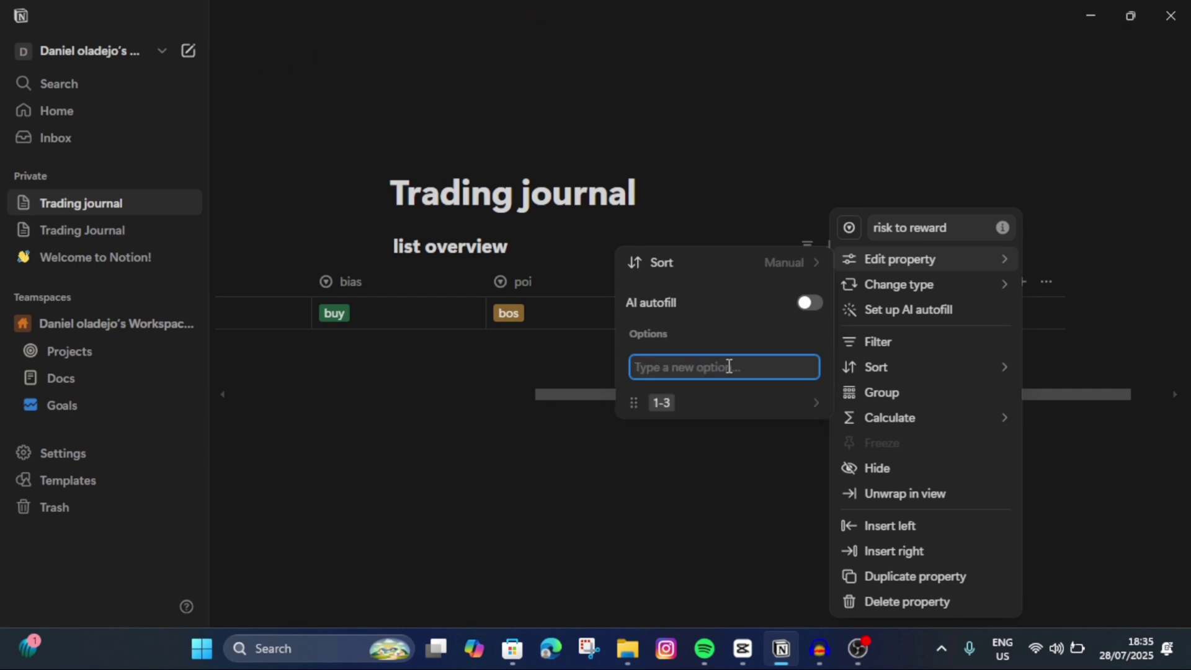
pyautogui.write('1-4')
pyautogui.press('Return')
pyautogui.write('1')
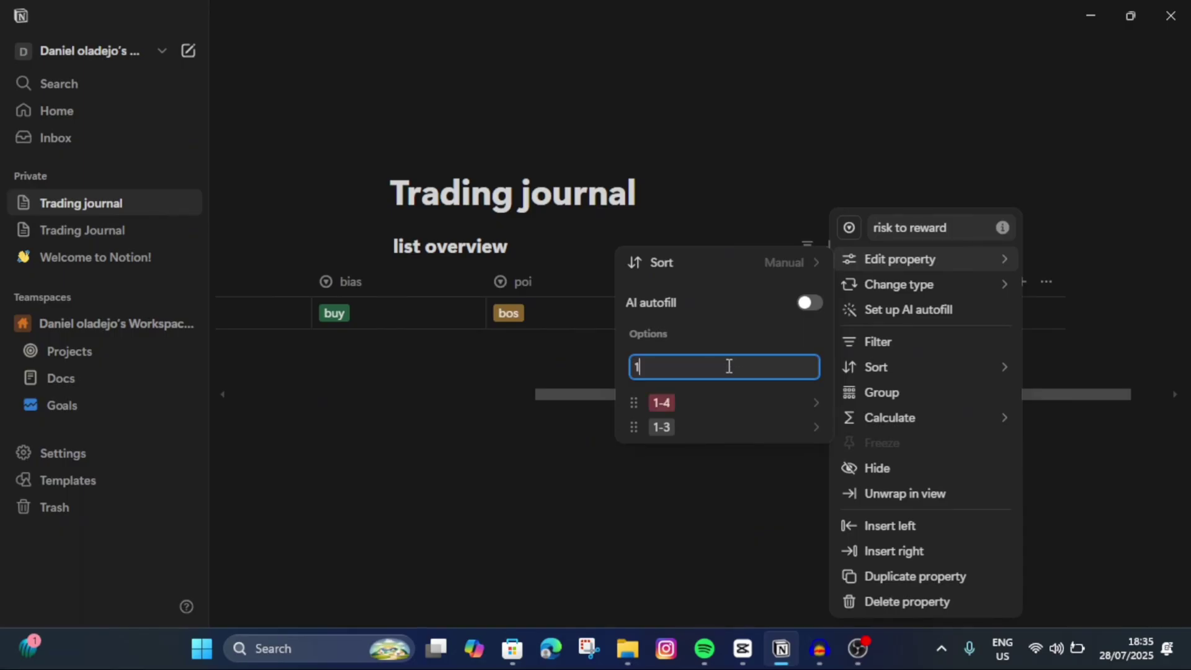
pyautogui.write('-5')
pyautogui.press('Return')
pyautogui.write('1-6')
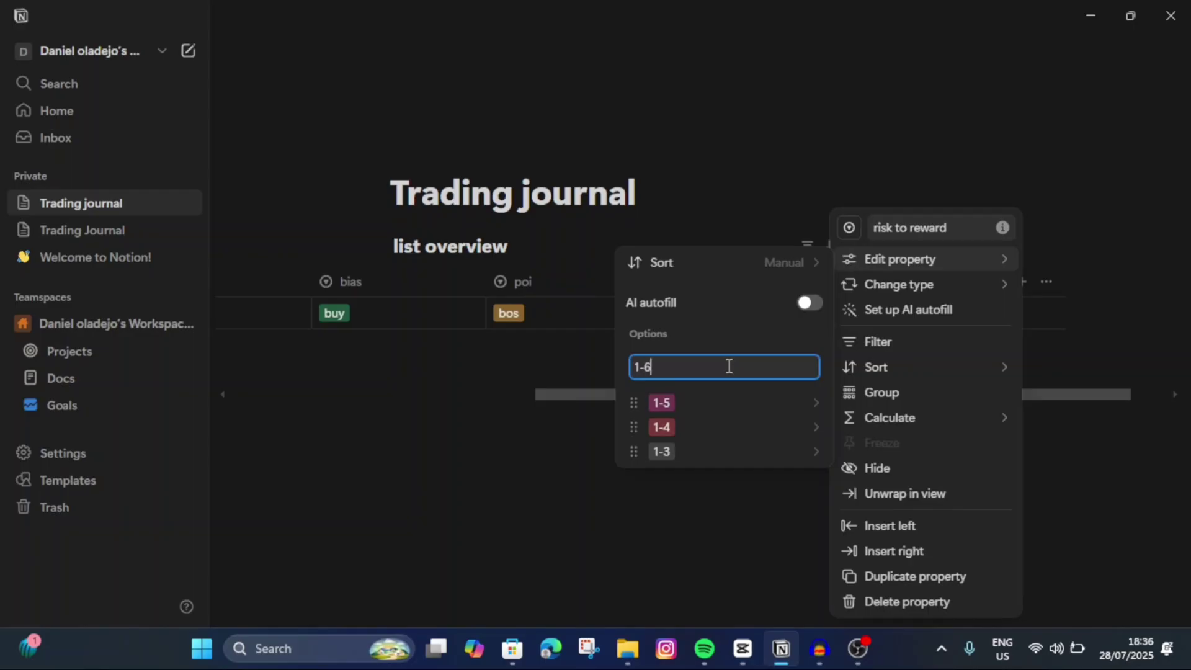
pyautogui.press('Return')
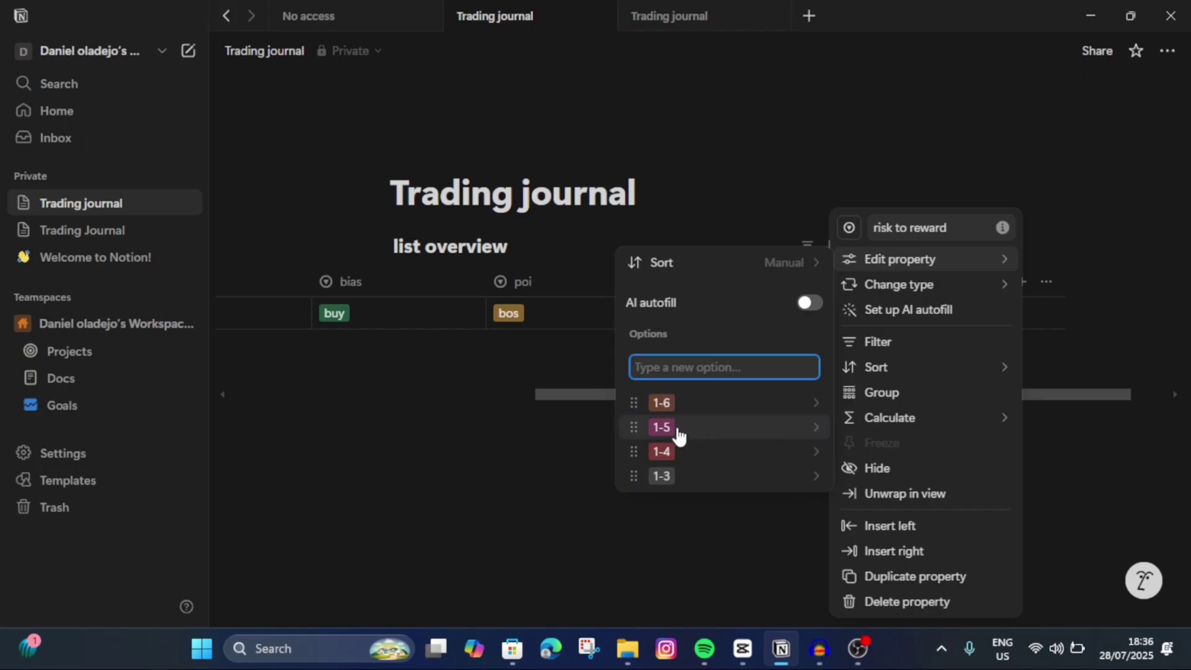
pyautogui.click(755, 195)
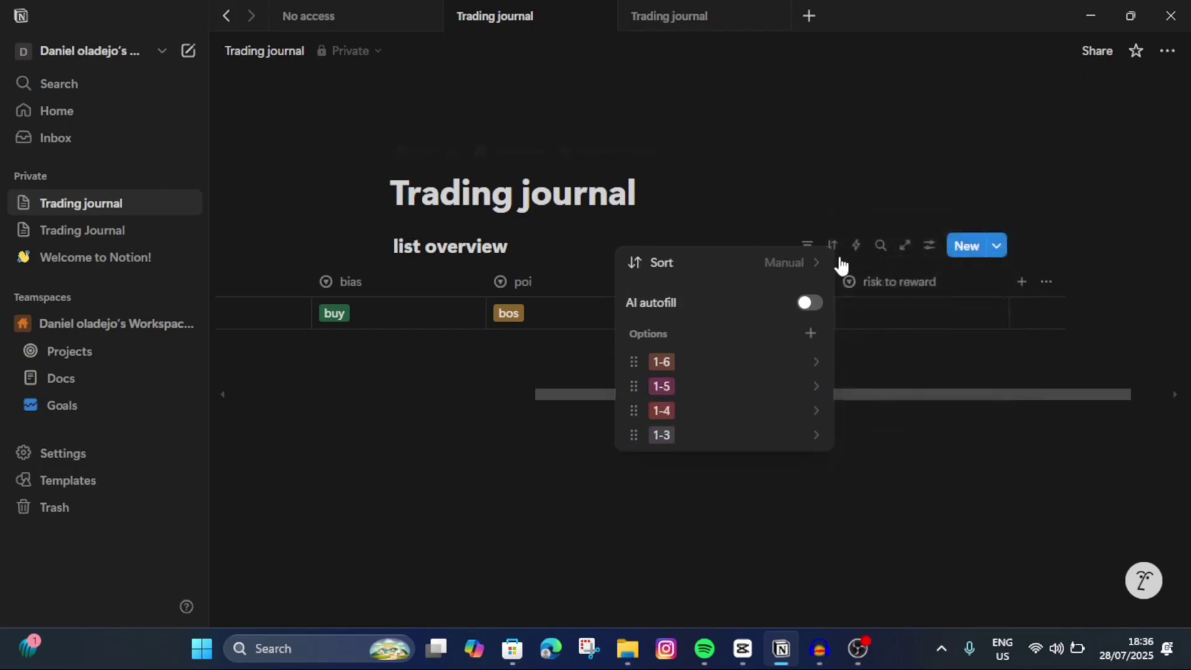
# Set the July 28, 2025 entry's risk to reward to 1-6.
pyautogui.click(877, 310)
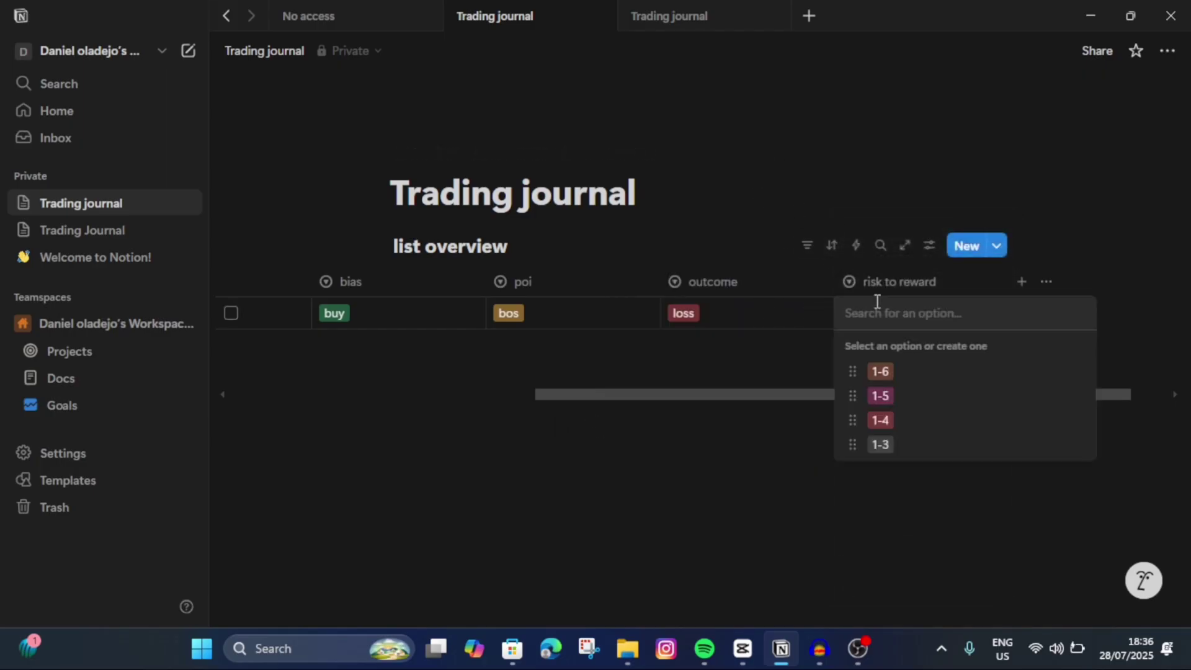
pyautogui.click(912, 375)
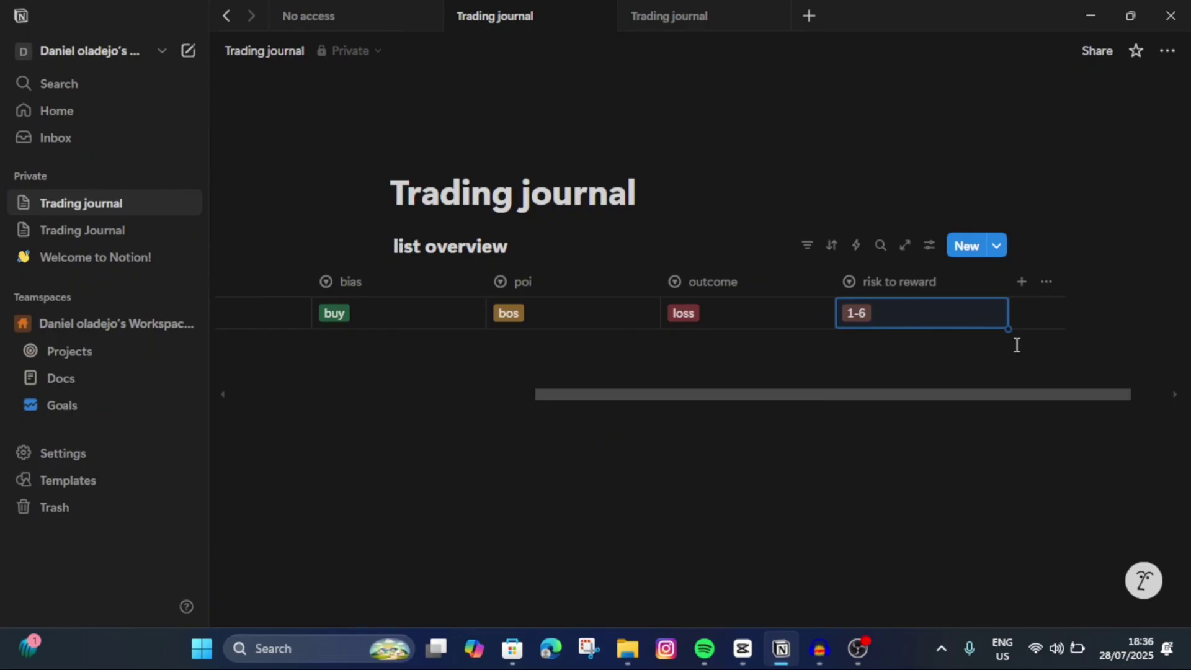
# Add a URL property named "chart" after the risk to reward column.
pyautogui.click(1020, 283)
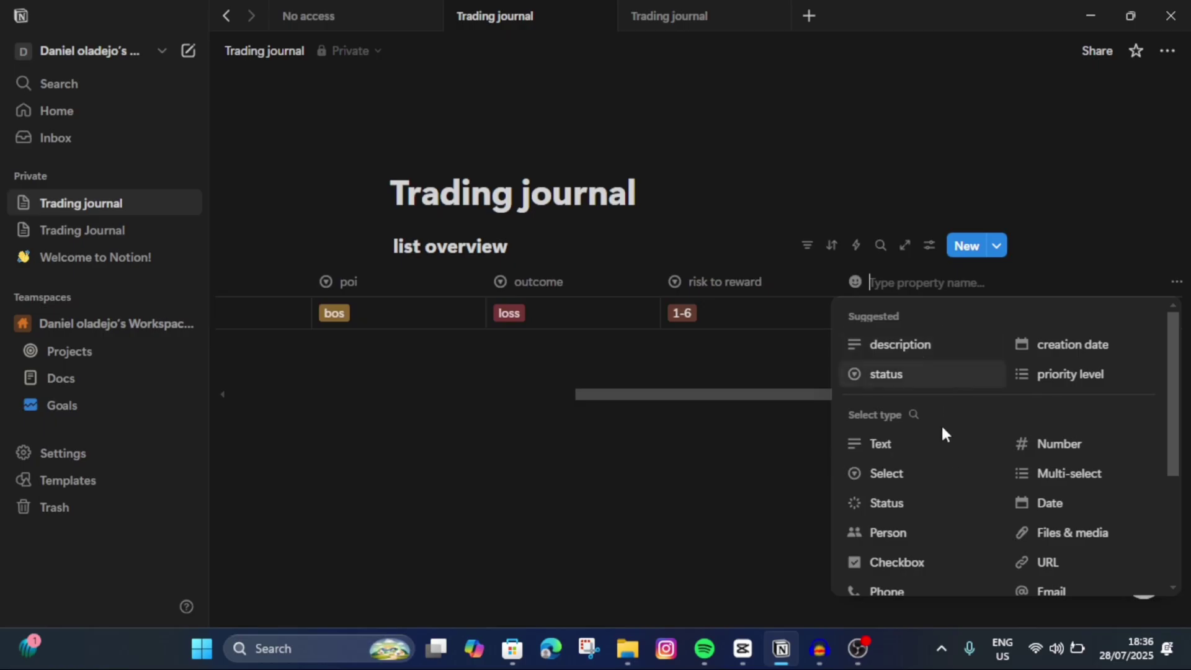
pyautogui.click(1058, 566)
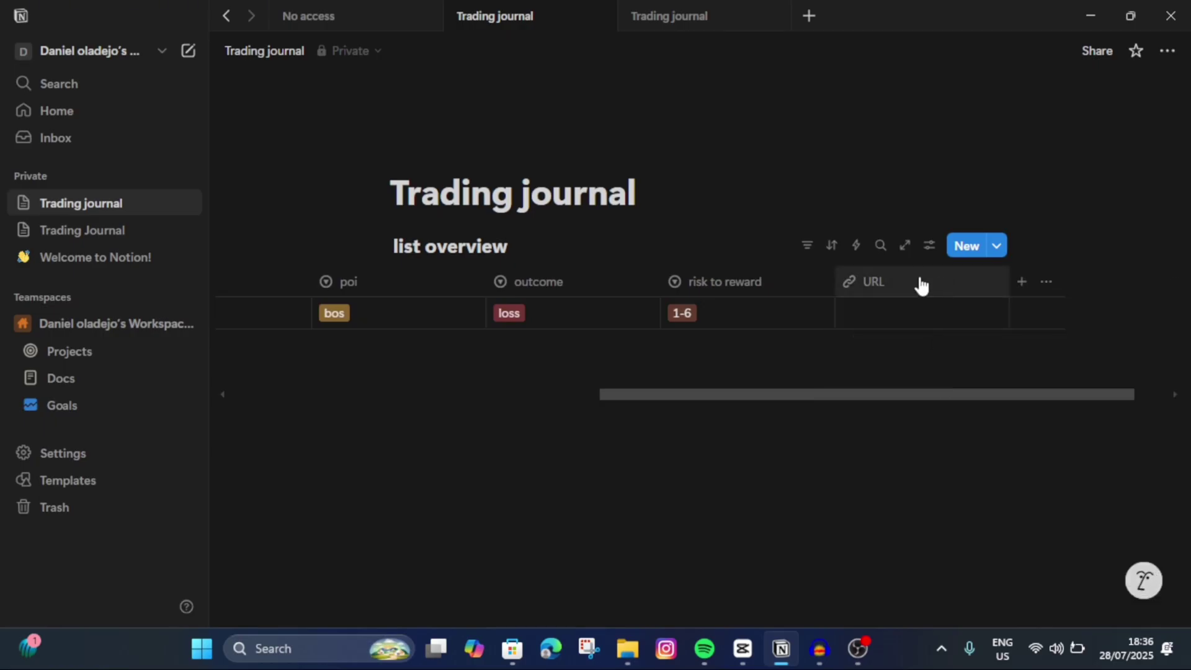
pyautogui.click(873, 291)
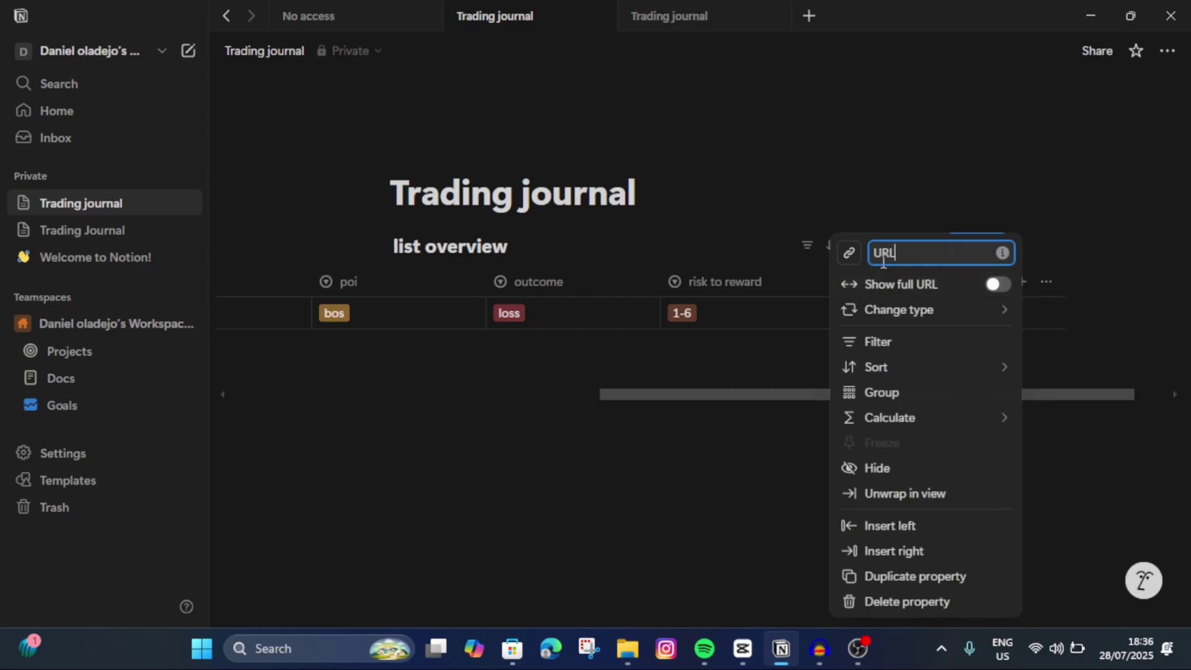
pyautogui.press('BackSpace')
pyautogui.press('BackSpace')
pyautogui.press('BackSpace')
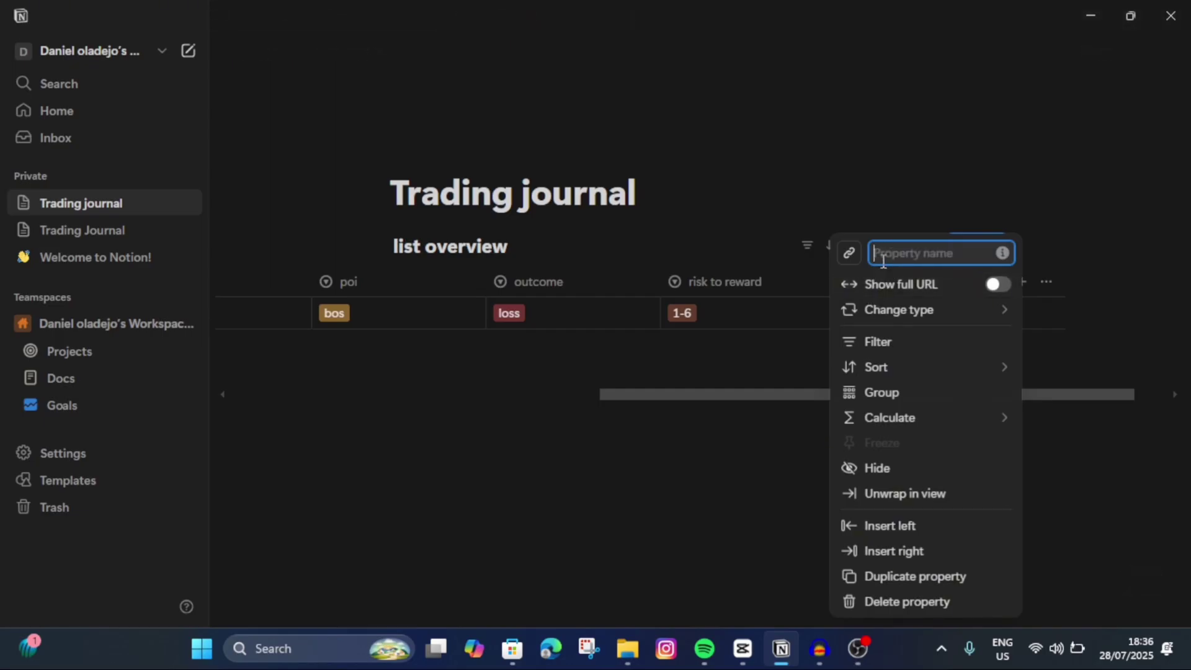
pyautogui.write('chart')
pyautogui.click(897, 204)
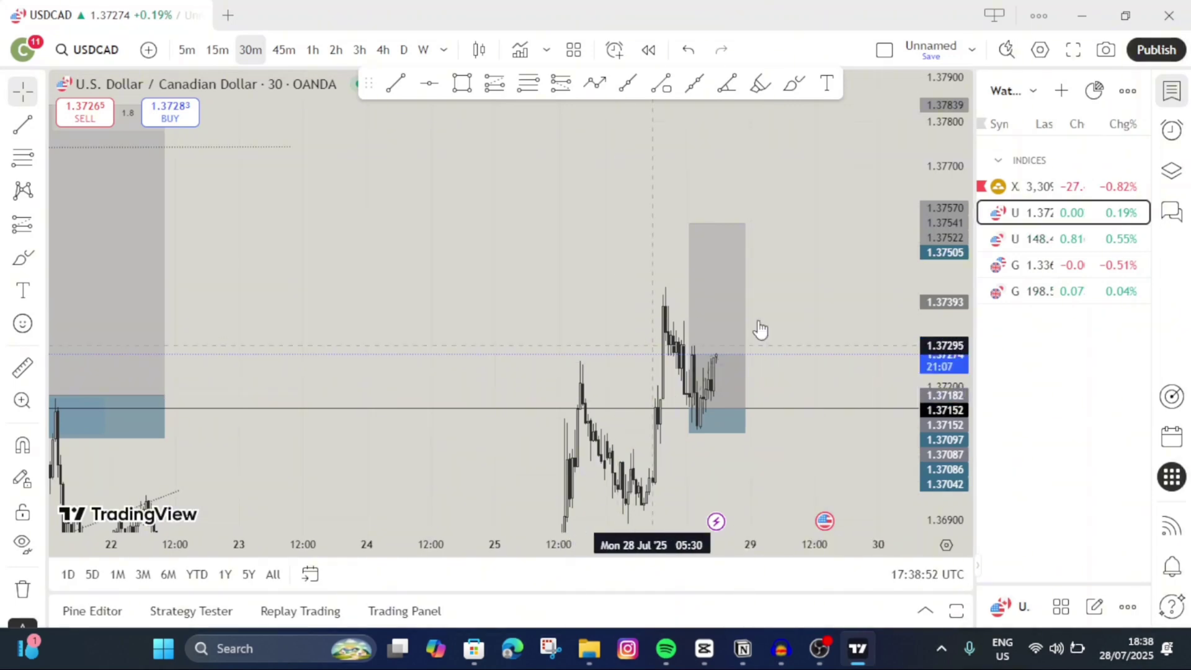
# Copy a link to a snapshot of the USDCAD 30-minute chart.
pyautogui.click(1106, 50)
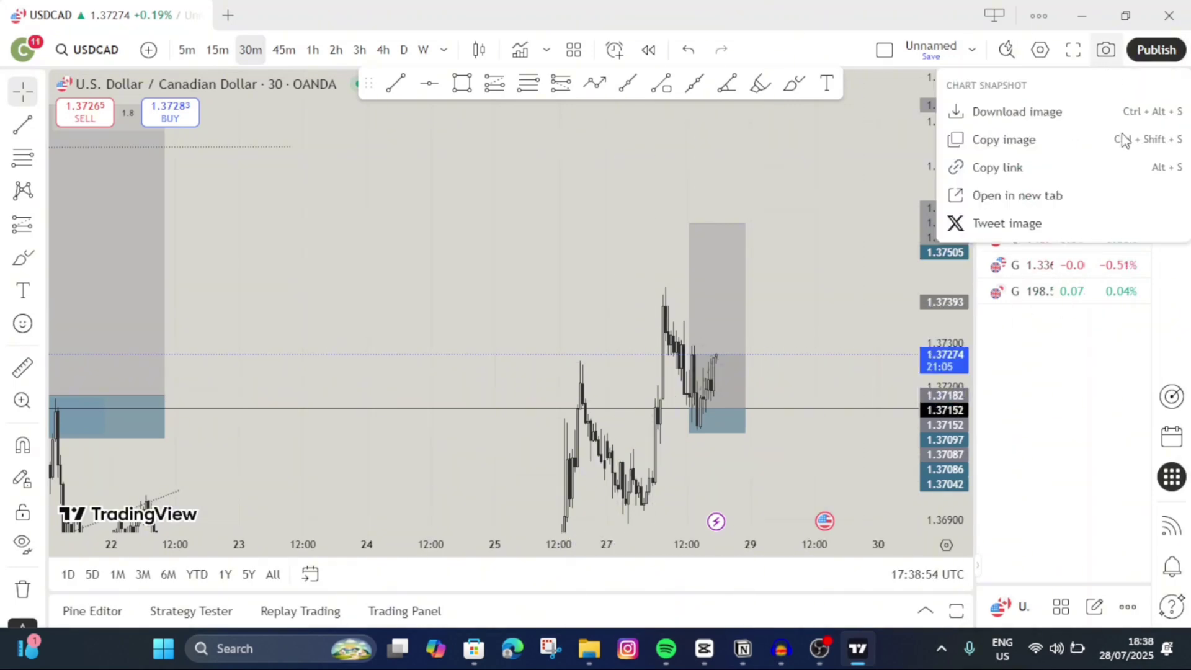
pyautogui.click(959, 167)
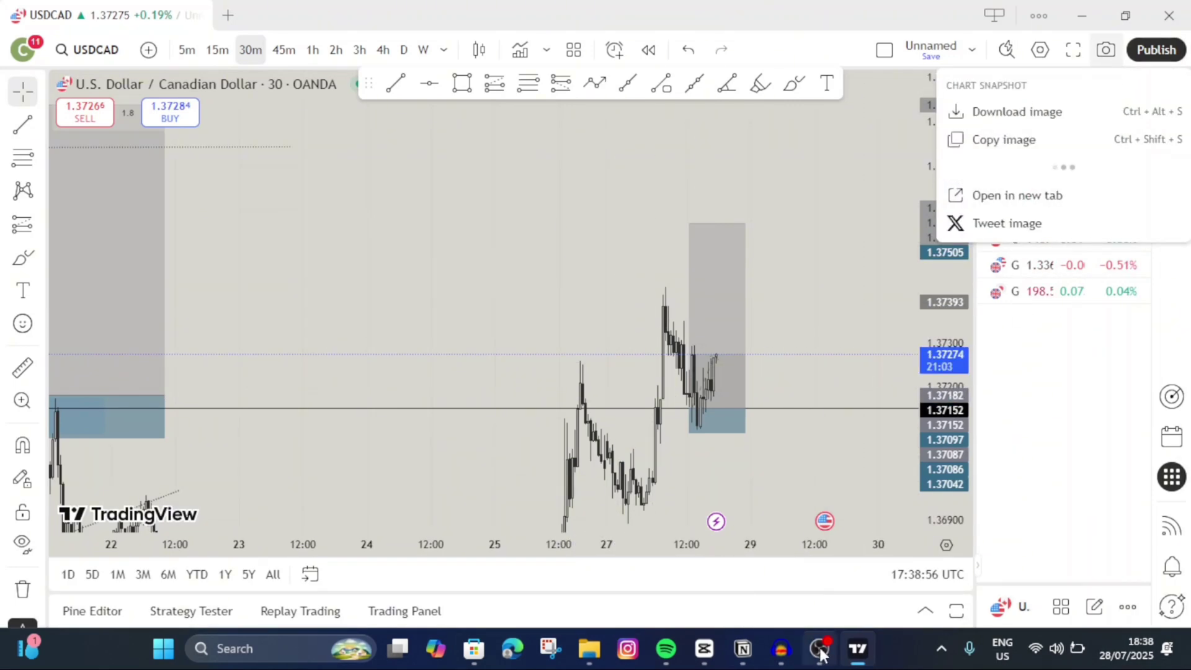
# Switch to Notion, paste the copied snapshot link into the usd/jpy entry's chart cell and open it to check the image.
pyautogui.click(742, 648)
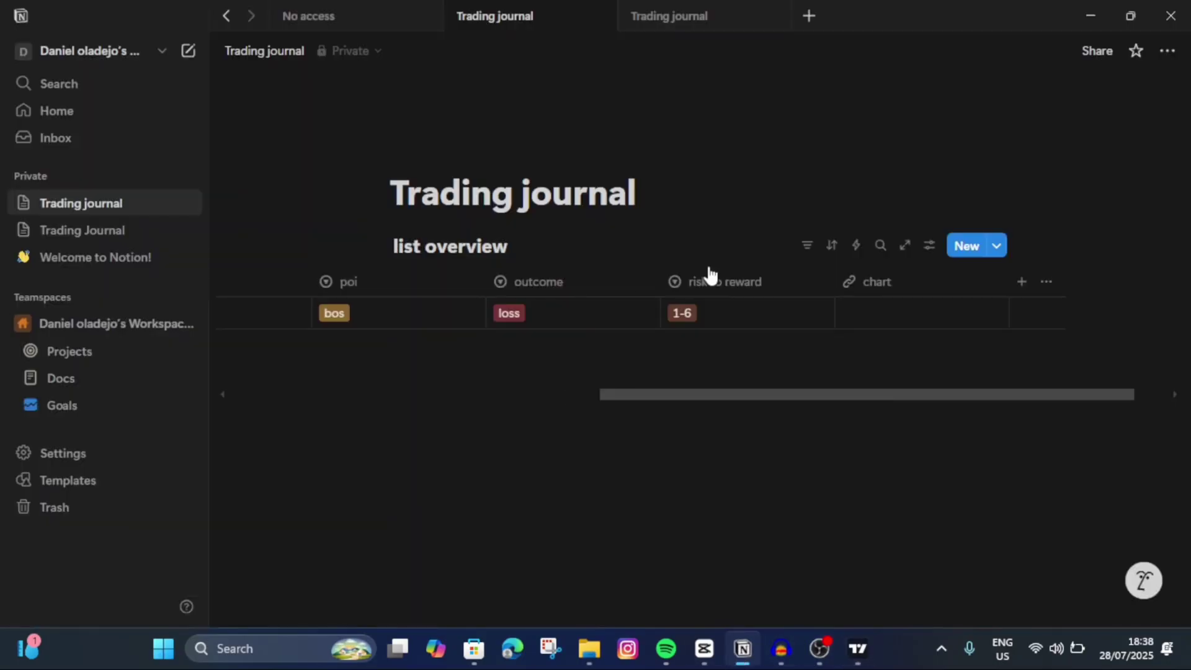
pyautogui.rightClick(858, 324)
pyautogui.click(774, 370)
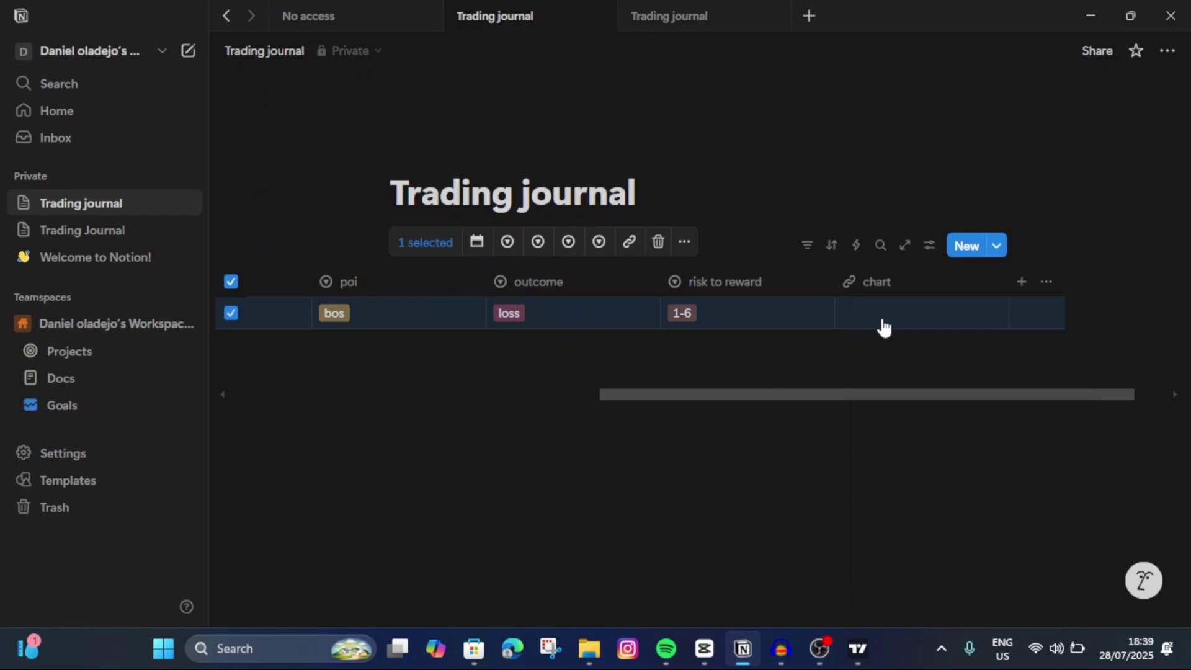
pyautogui.click(888, 318)
pyautogui.rightClick(889, 316)
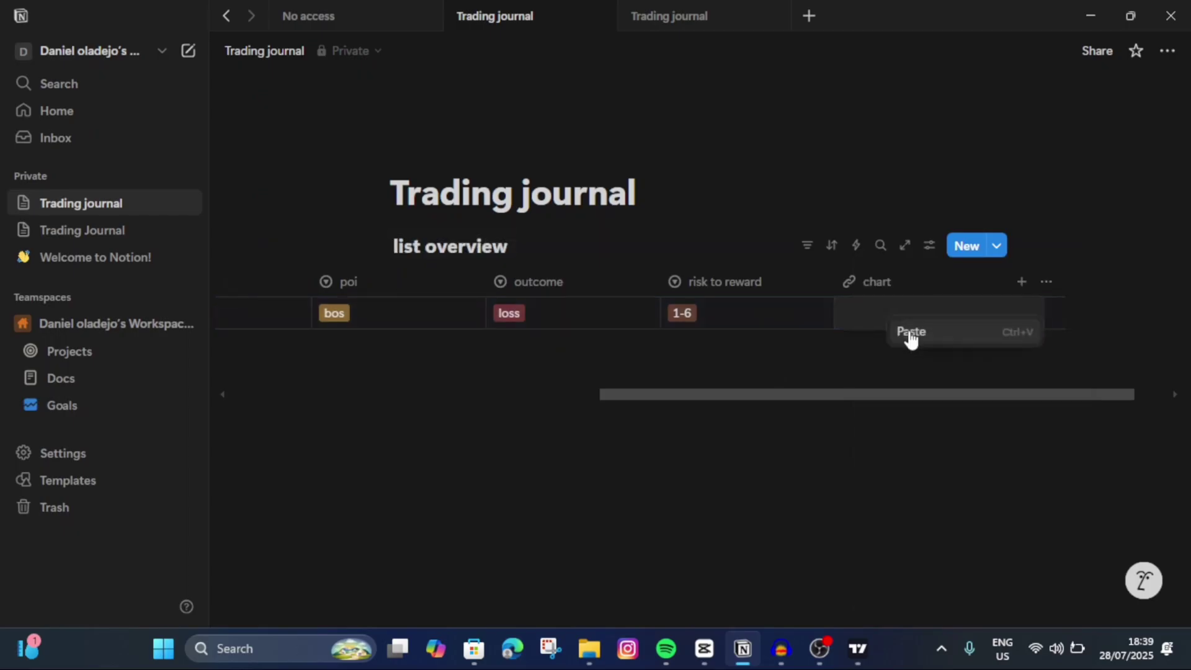
pyautogui.click(907, 330)
pyautogui.click(1033, 379)
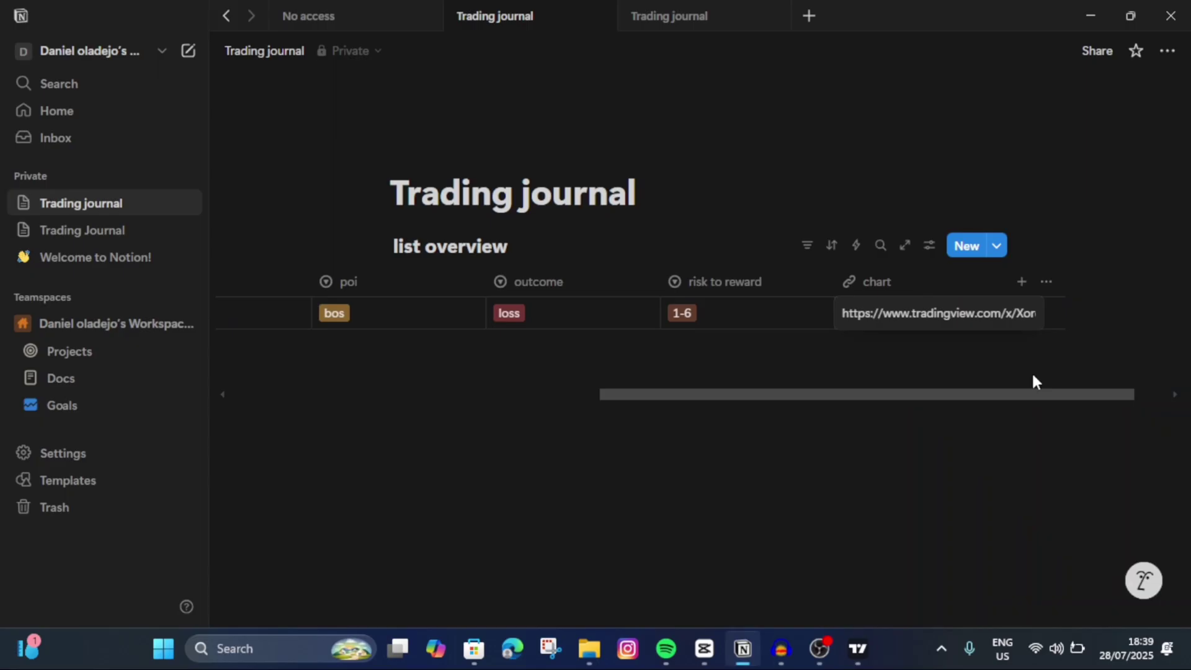
pyautogui.press('Escape')
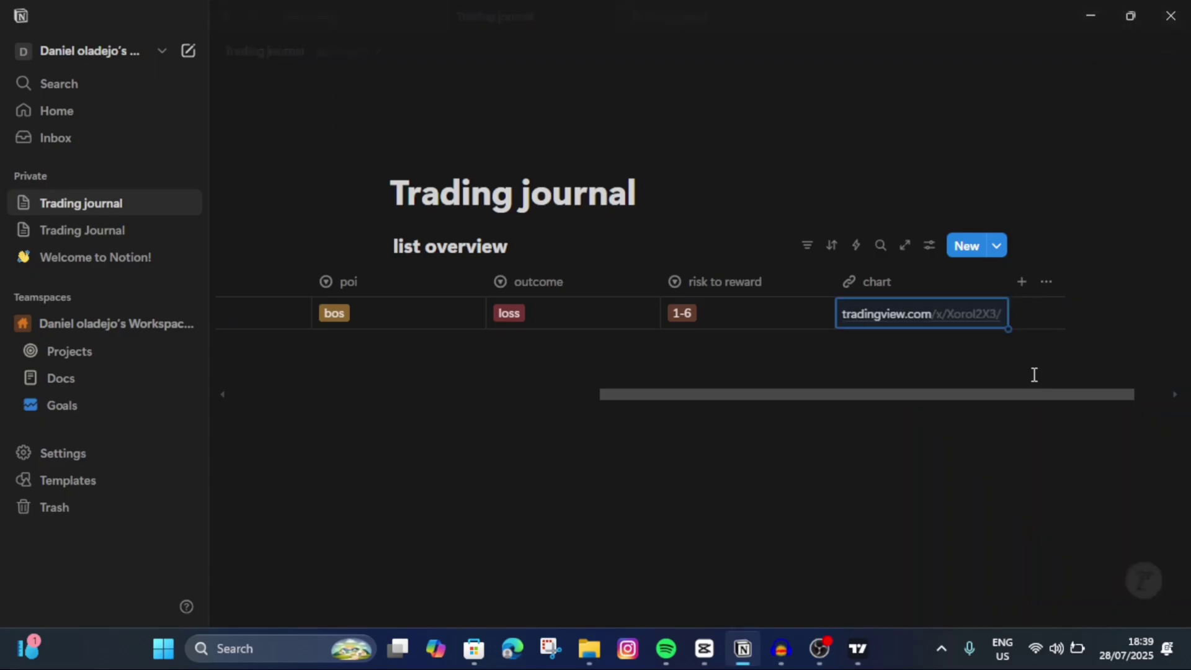
pyautogui.click(980, 372)
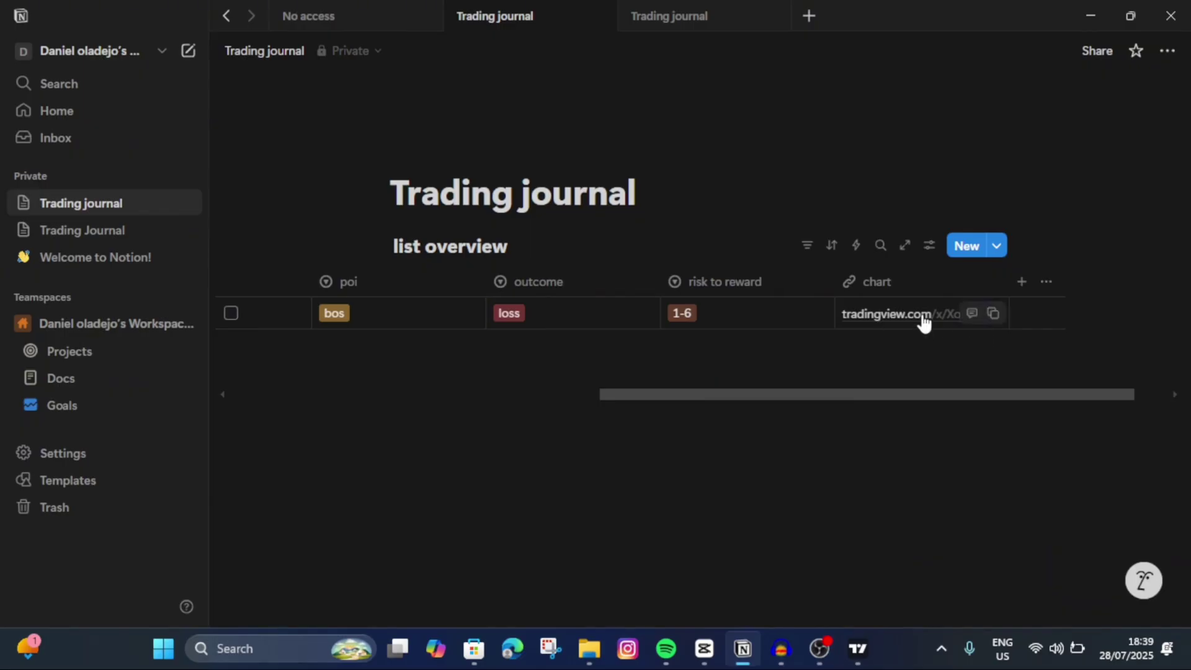
pyautogui.click(887, 313)
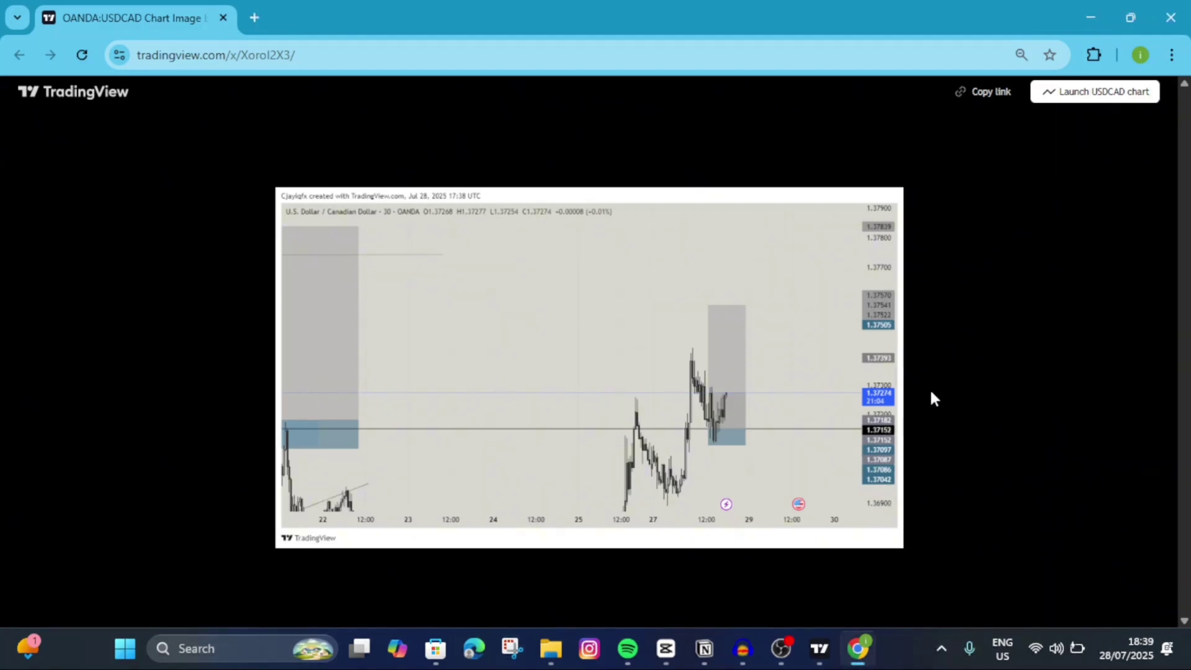
pyautogui.click(1169, 19)
# Add a new entry below usd/jpy in the table and set its date to July 30, 2025.
pyautogui.moveTo(549, 416); pyautogui.dragTo(357, 412)
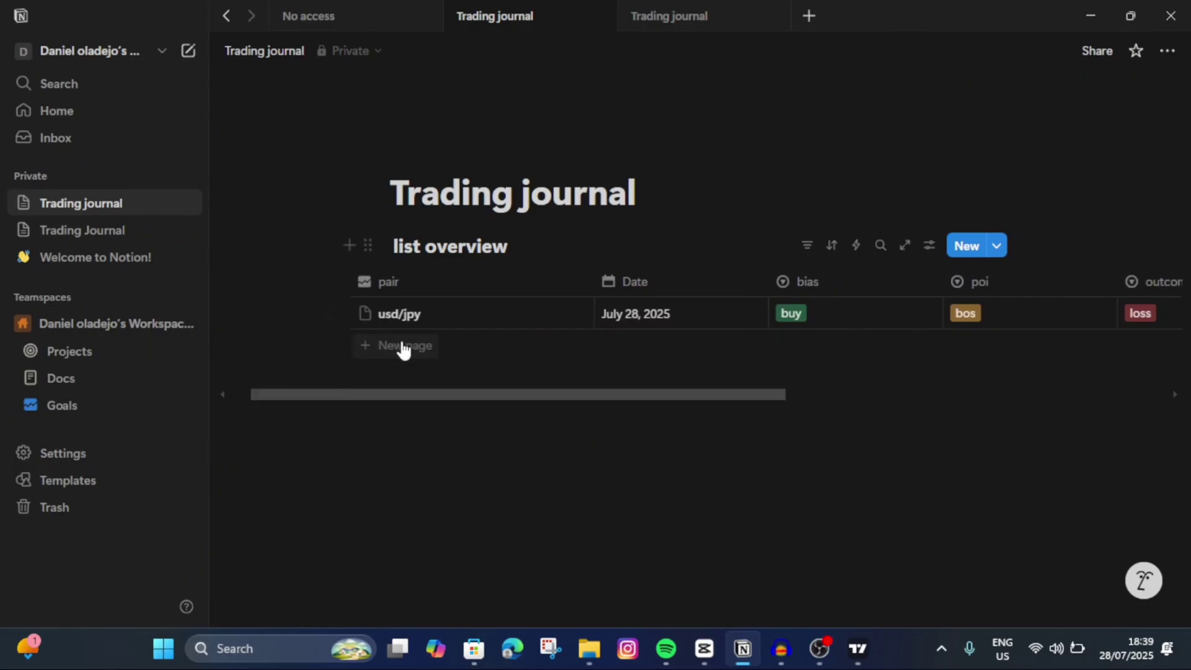
pyautogui.click(403, 346)
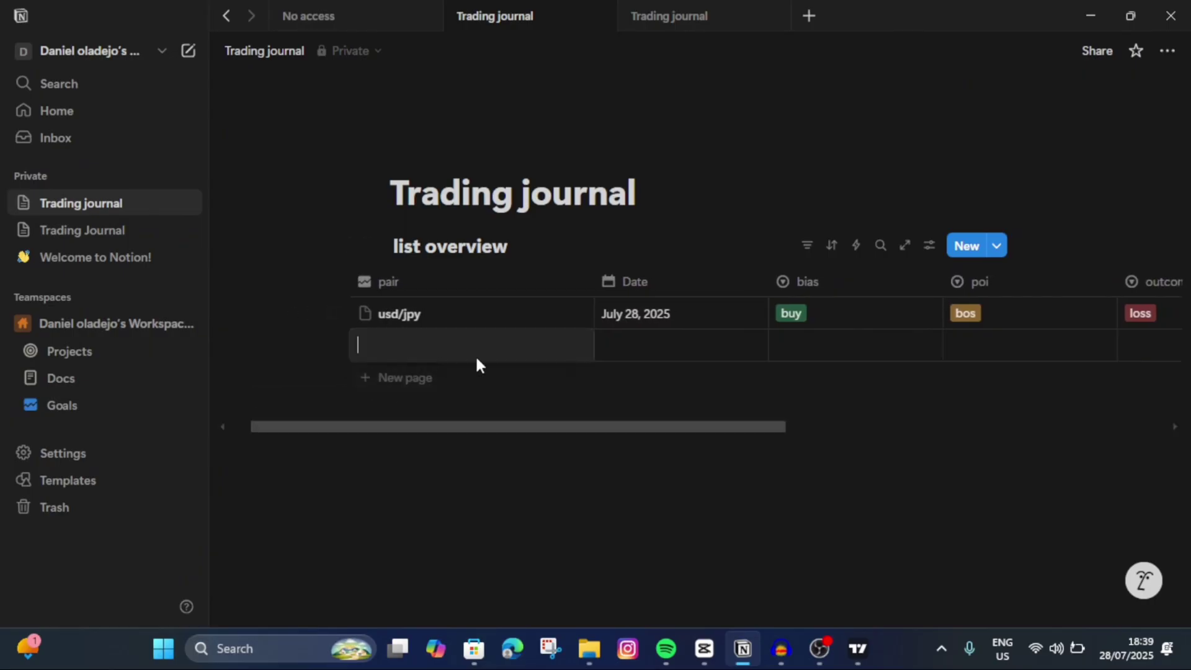
pyautogui.click(647, 349)
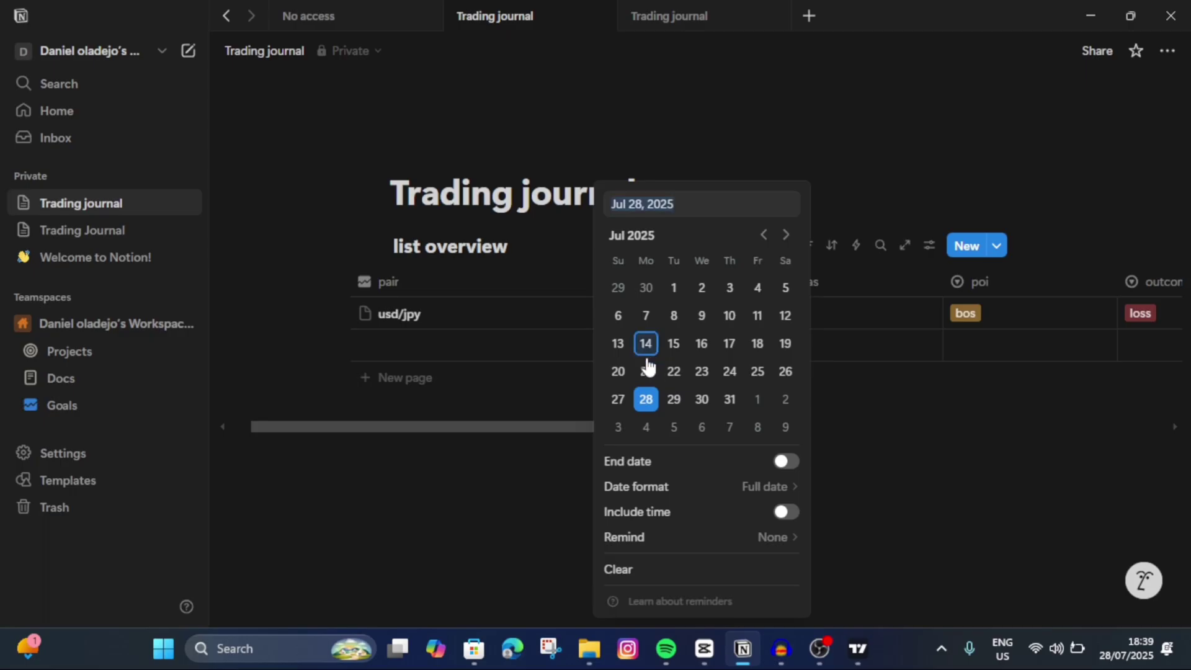
pyautogui.click(701, 399)
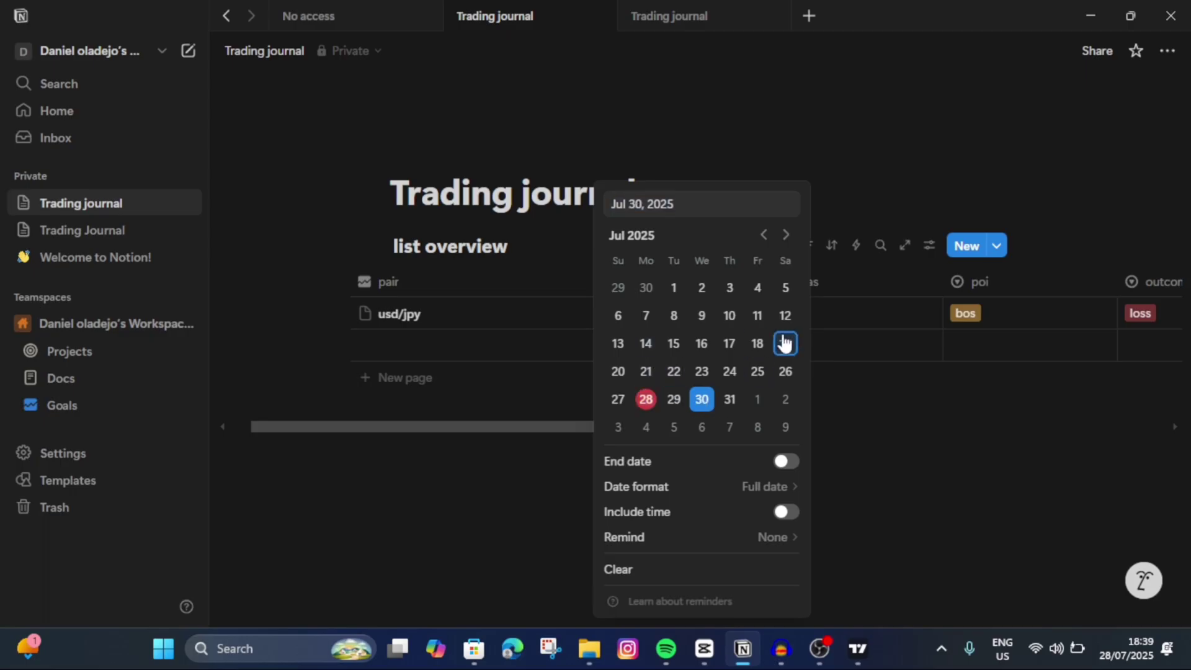
pyautogui.click(873, 419)
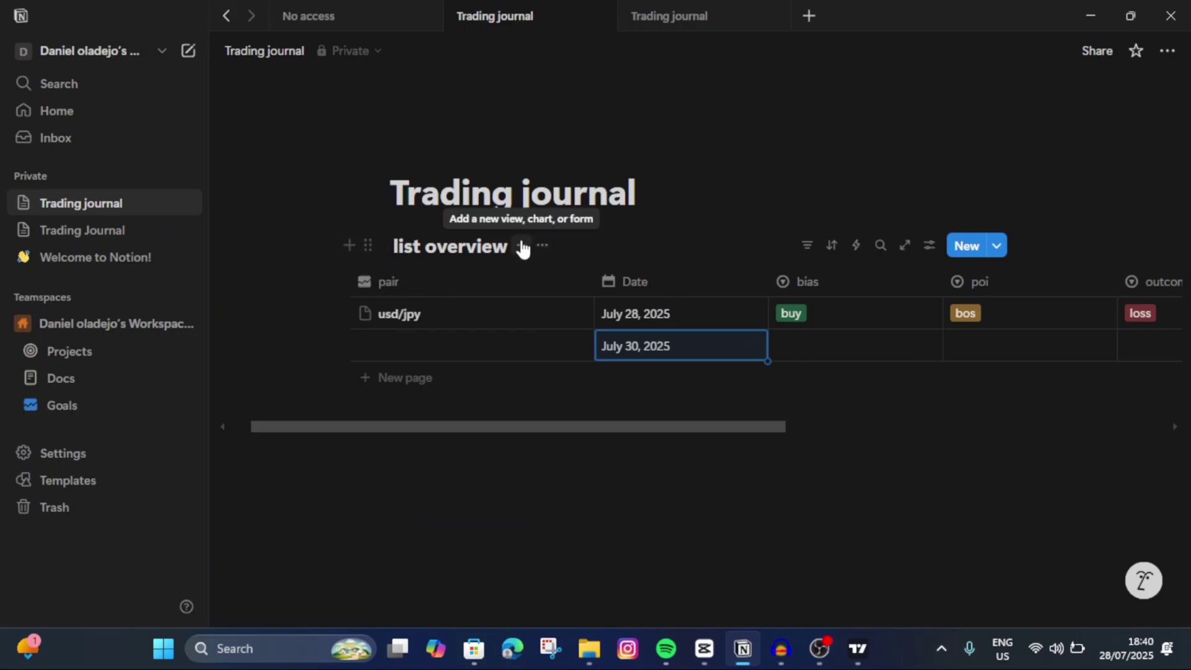
# Add a Calendar view to the list overview database, keeping the default layout settings.
pyautogui.click(521, 245)
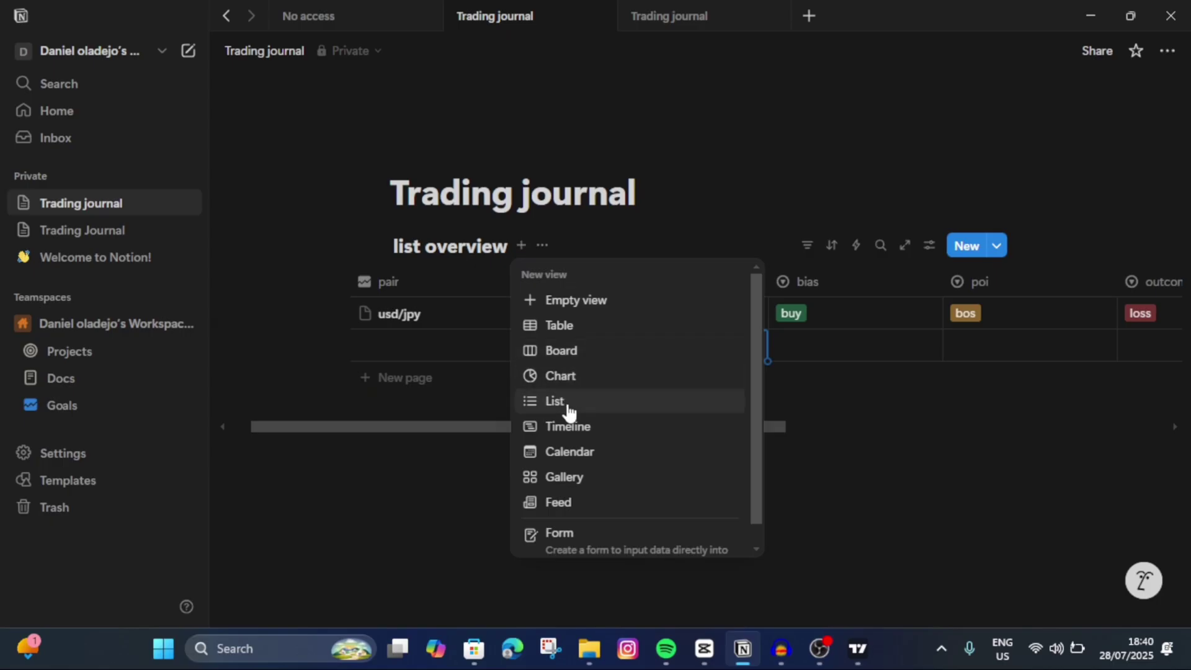
pyautogui.click(584, 453)
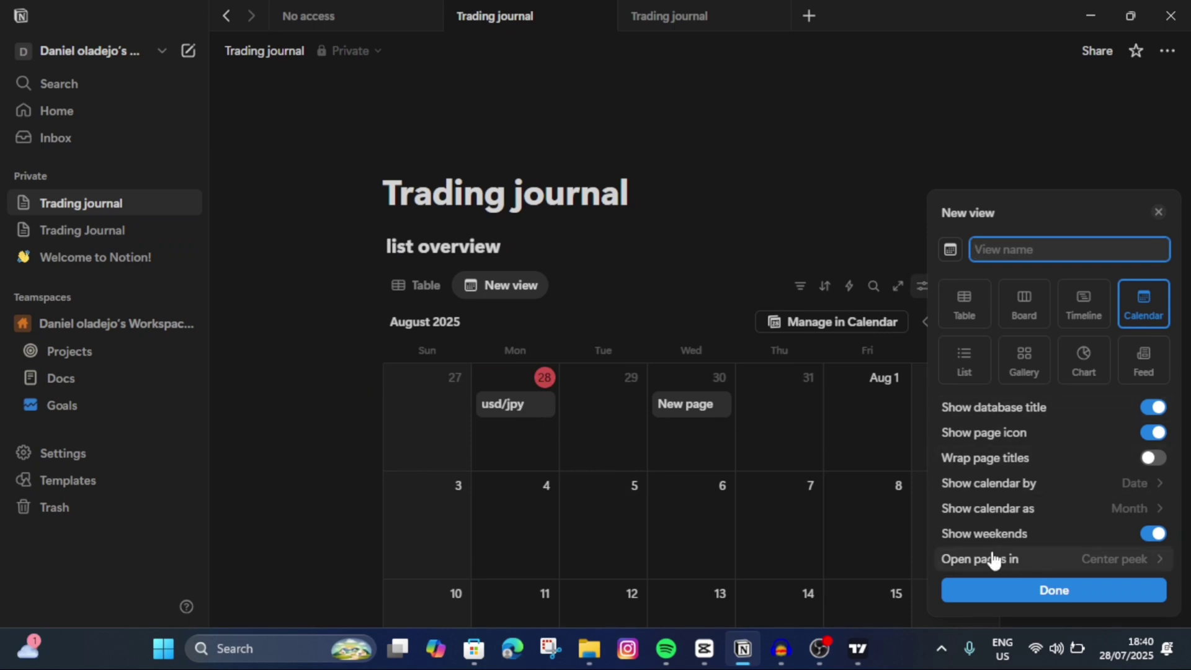
pyautogui.click(1070, 592)
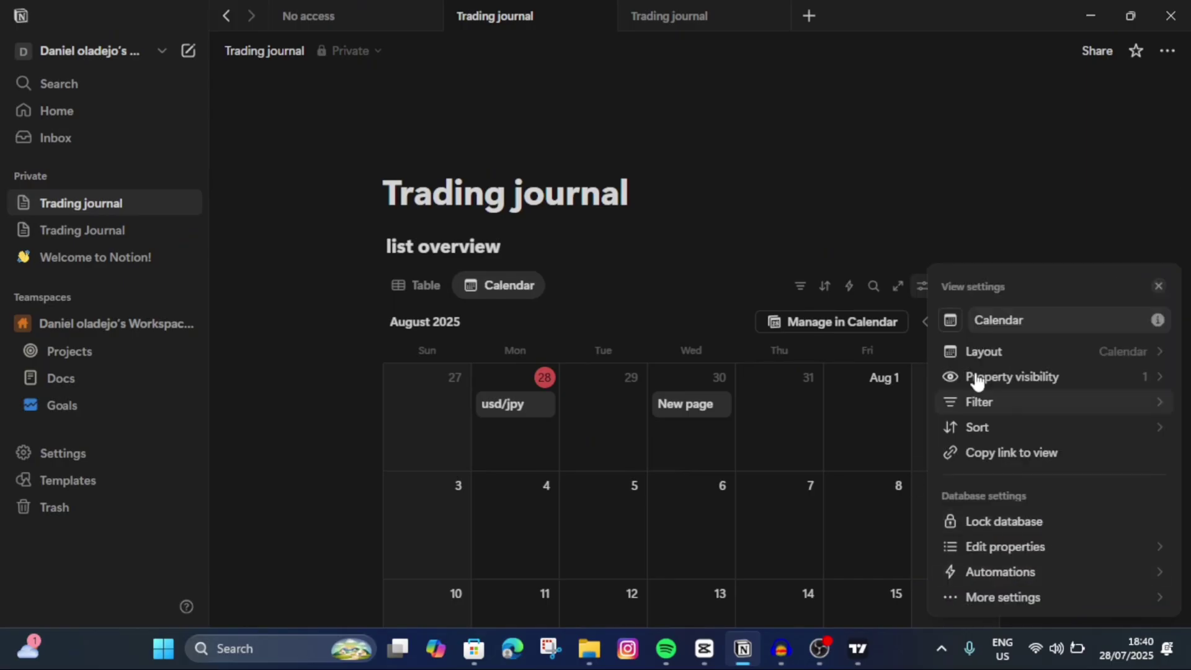
# Show the outcome, poi and risk to reward properties on the calendar's entries, leaving Date hidden.
pyautogui.click(1015, 380)
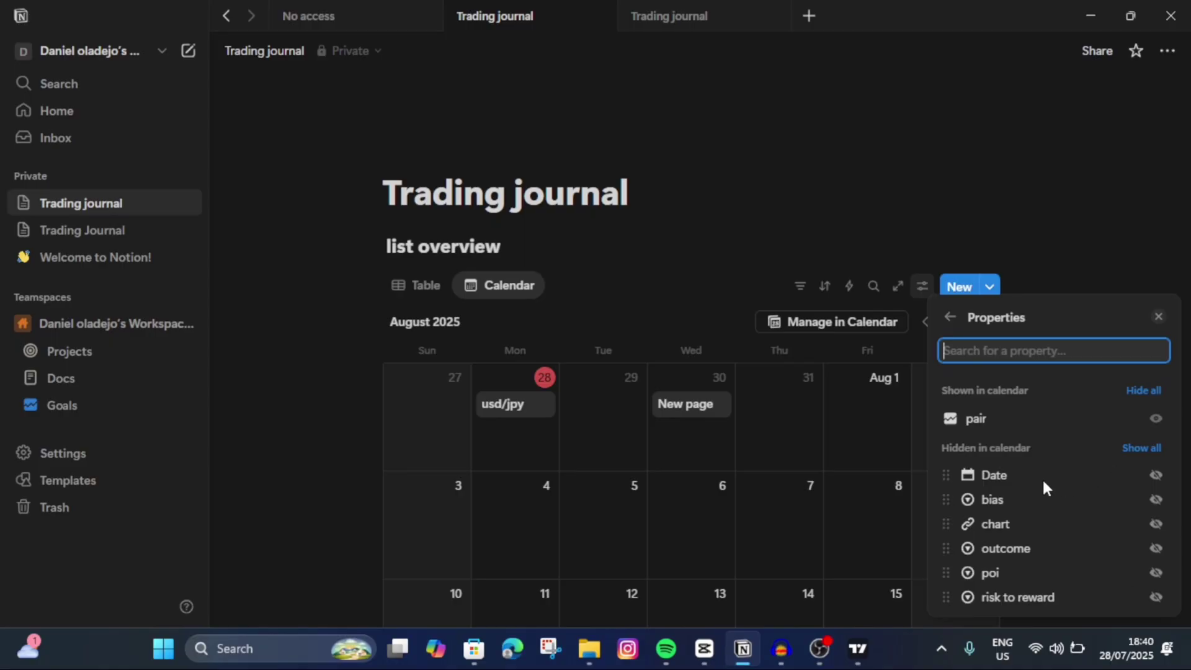
pyautogui.click(1157, 475)
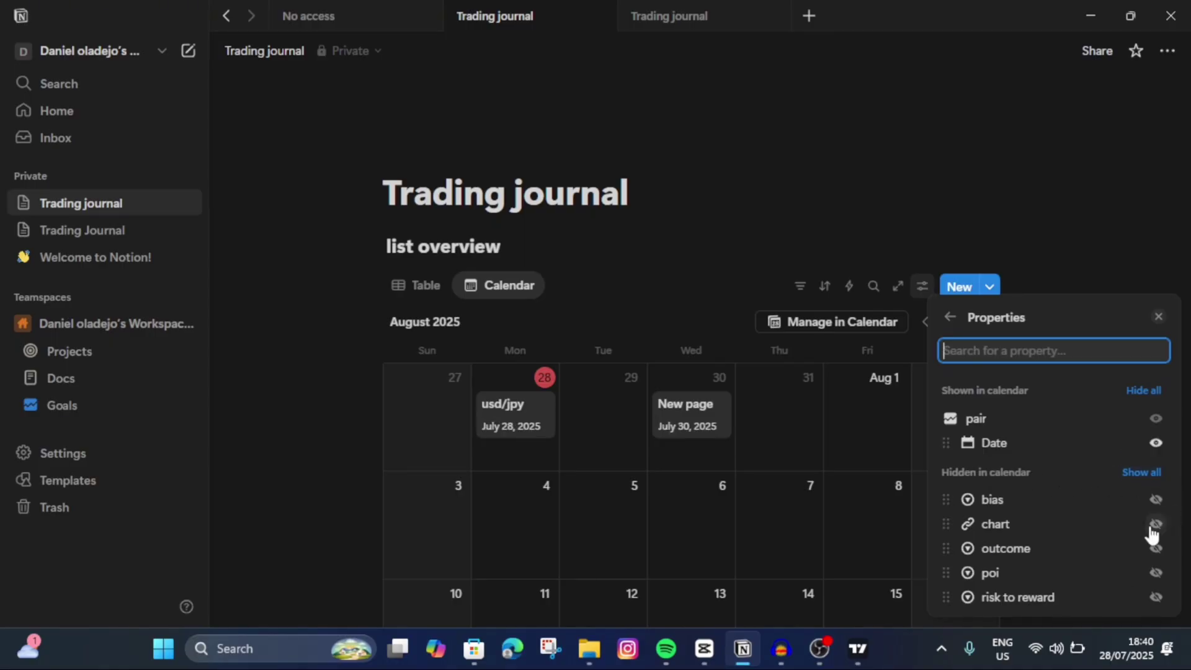
pyautogui.click(1157, 548)
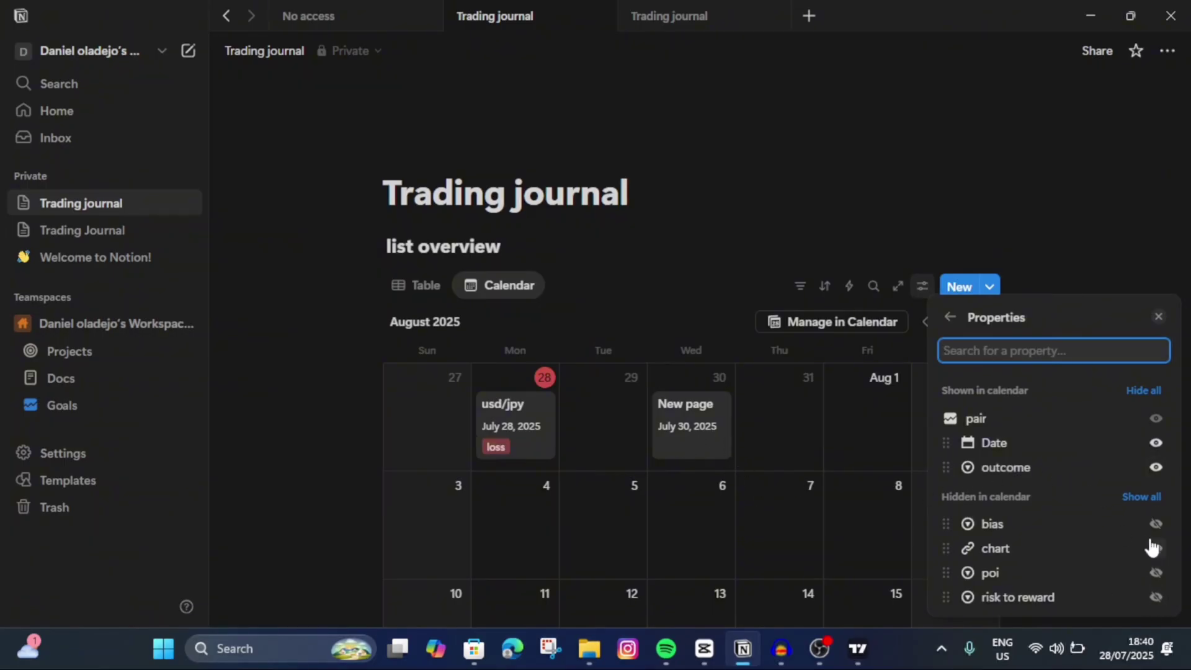
pyautogui.click(1155, 443)
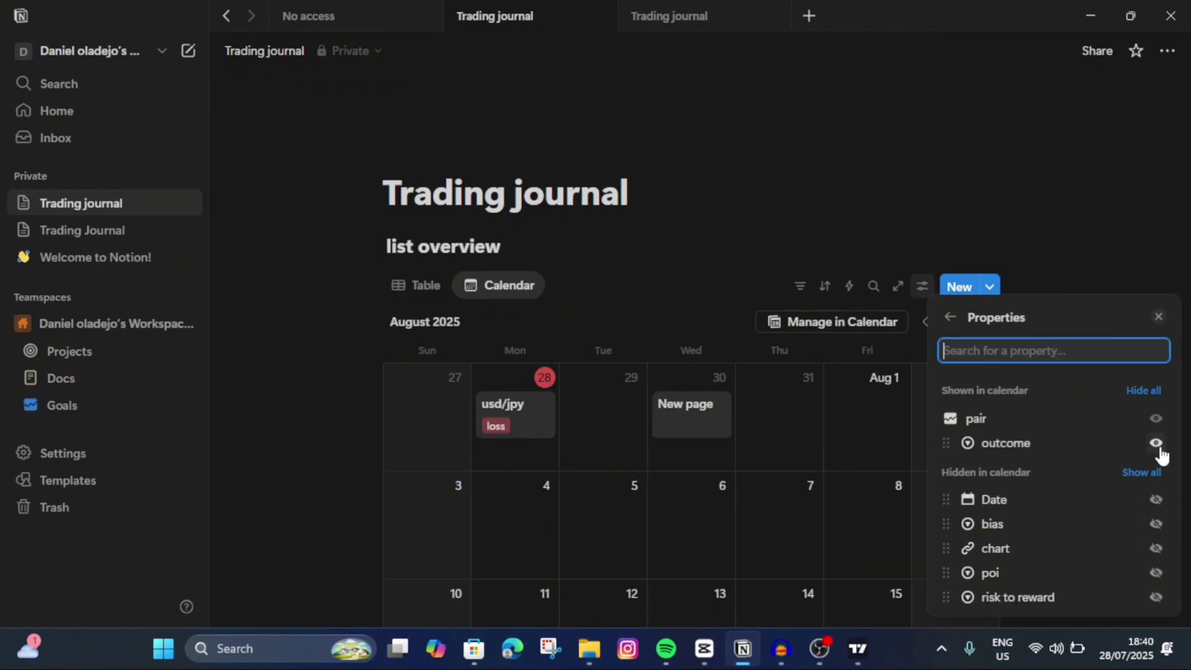
pyautogui.click(1155, 573)
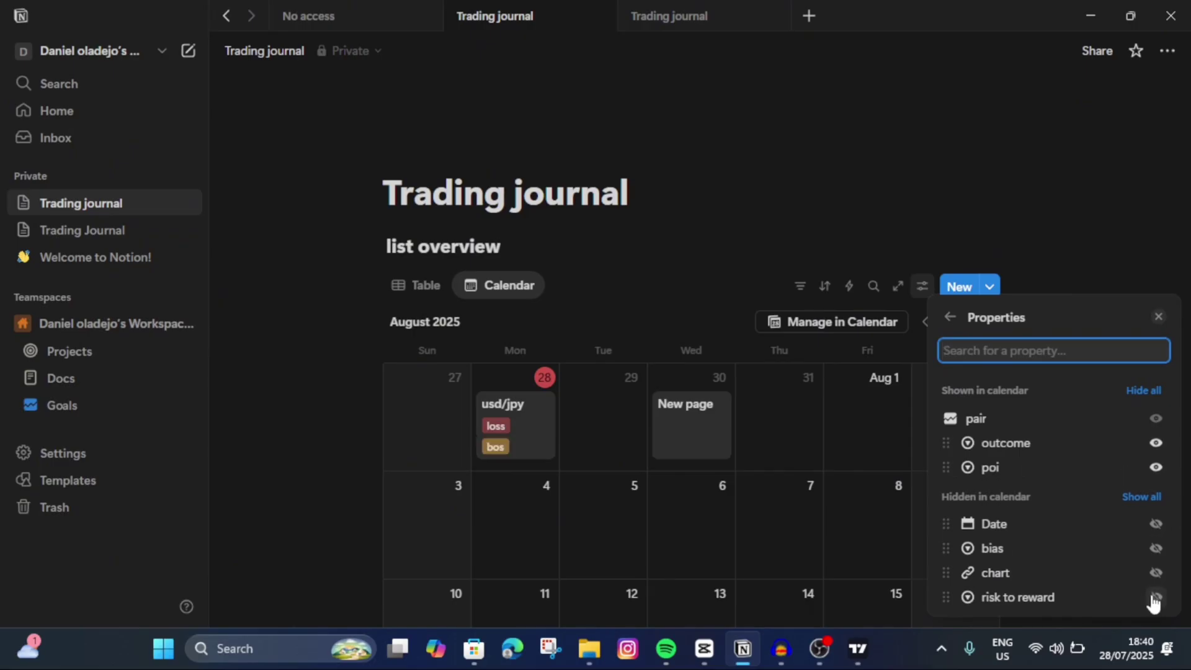
pyautogui.click(1155, 597)
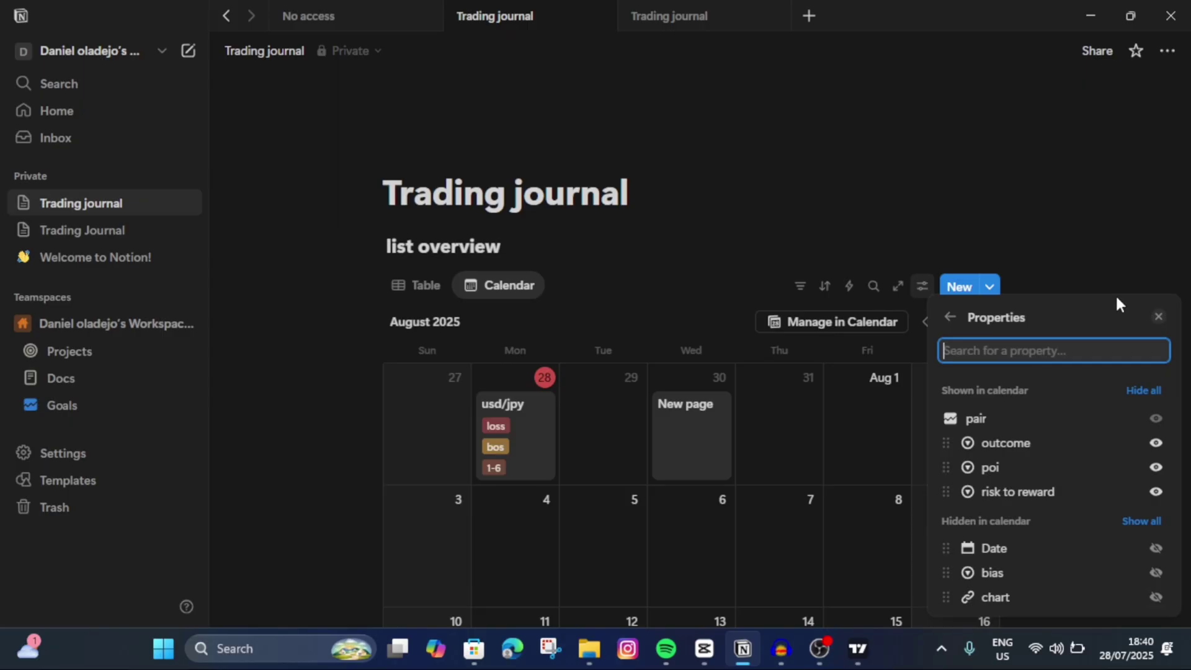
pyautogui.click(1075, 218)
pyautogui.scroll(-3, 820, 442)
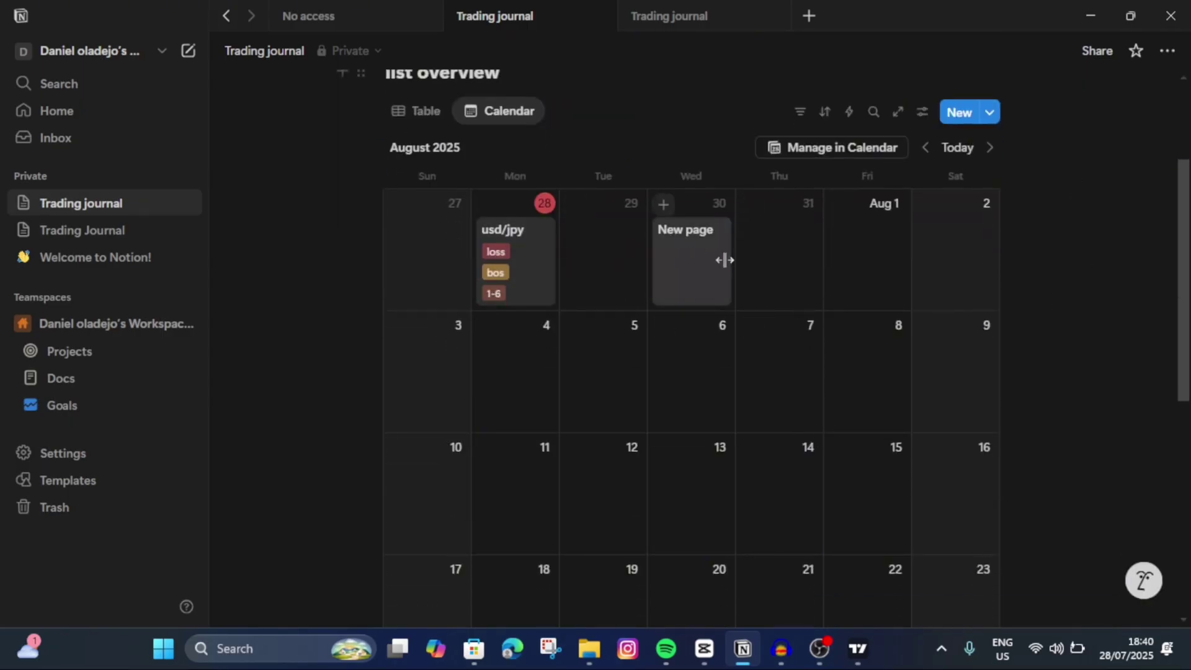
pyautogui.click(924, 121)
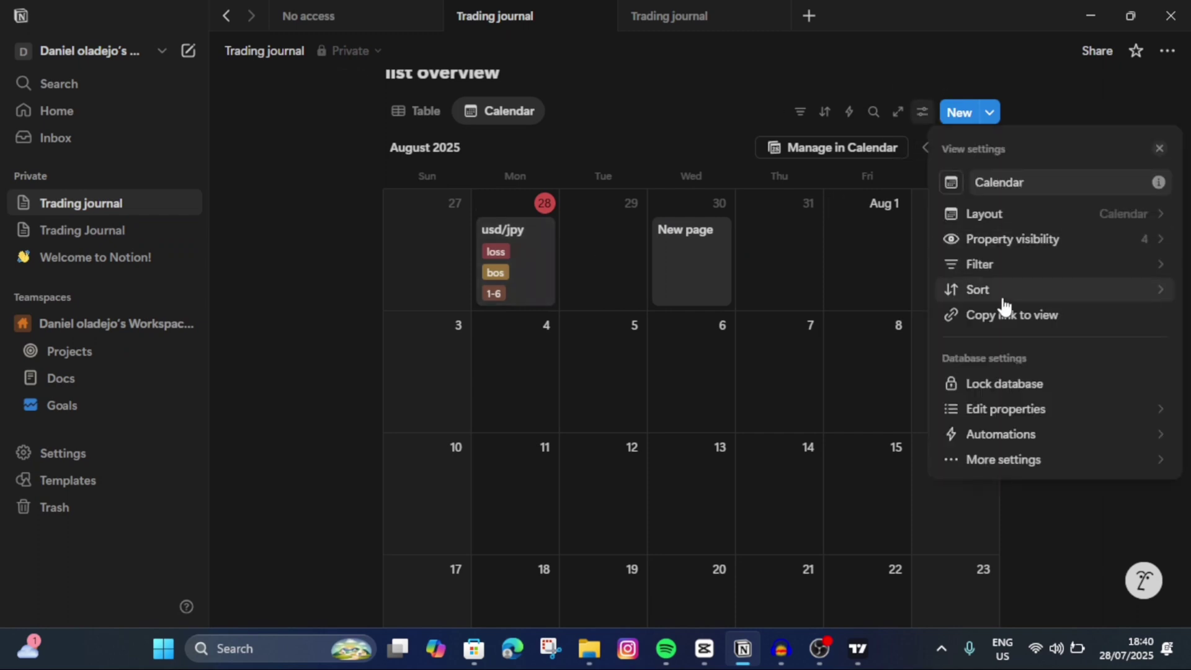
pyautogui.click(1005, 251)
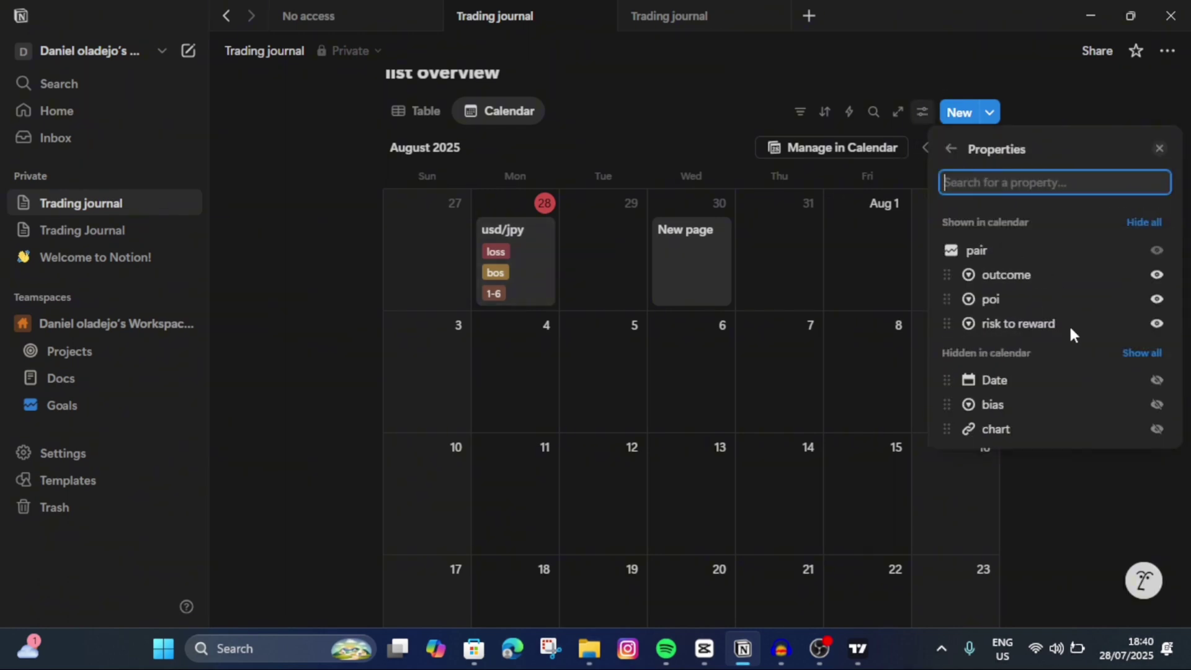
pyautogui.click(1065, 504)
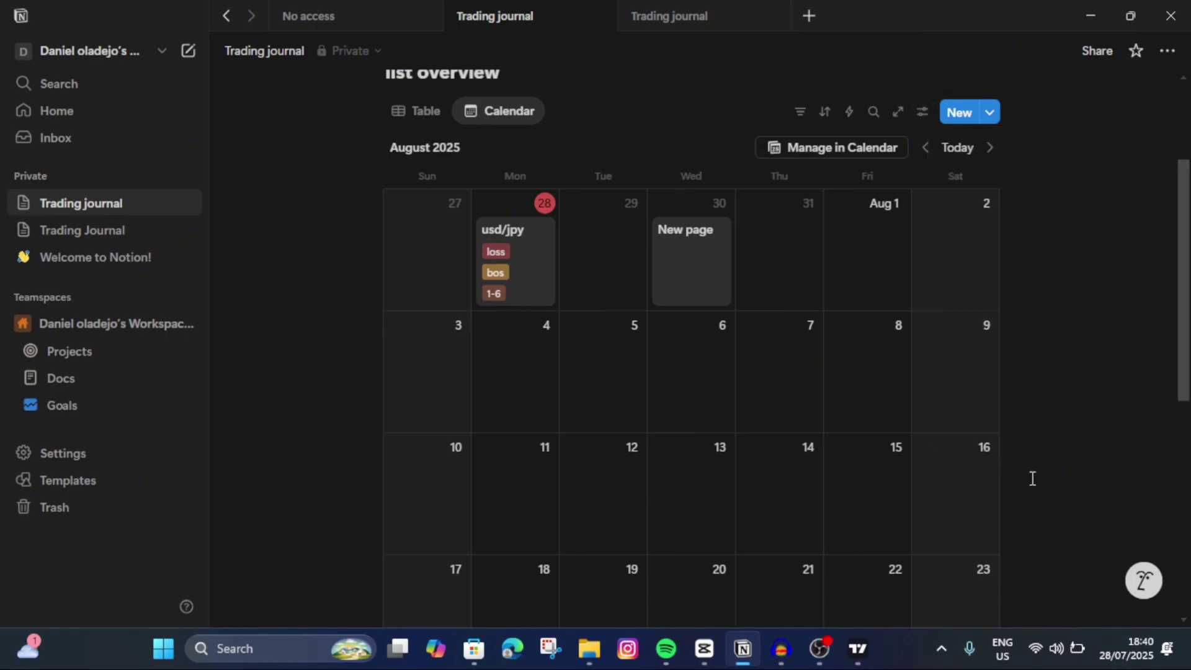
pyautogui.scroll(-3, 648, 269)
pyautogui.scroll(5, 648, 269)
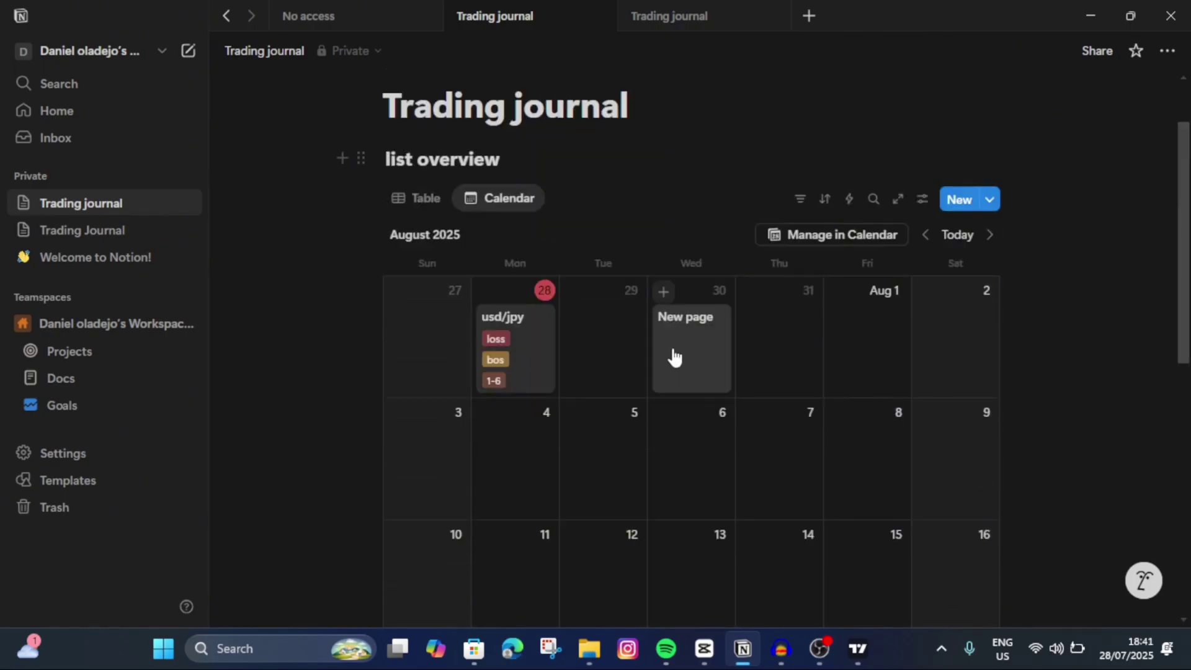